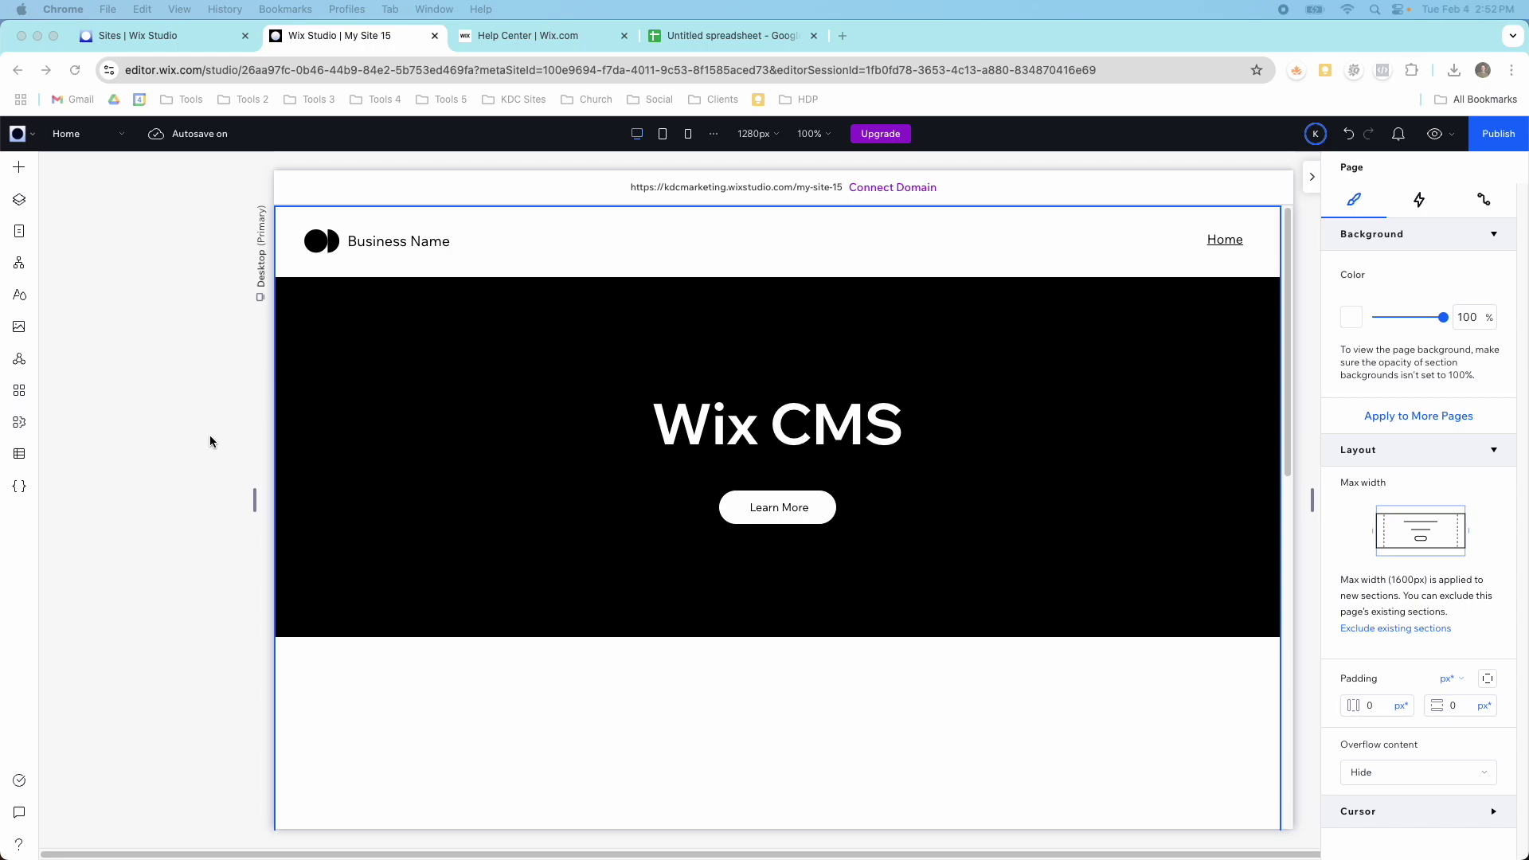
- Open the Wix Support collection in the CMS to review its items and fields, and close it again
{"action": "left_click", "coordinate": [20, 458]}
{"action": "left_click", "coordinate": [21, 459]}
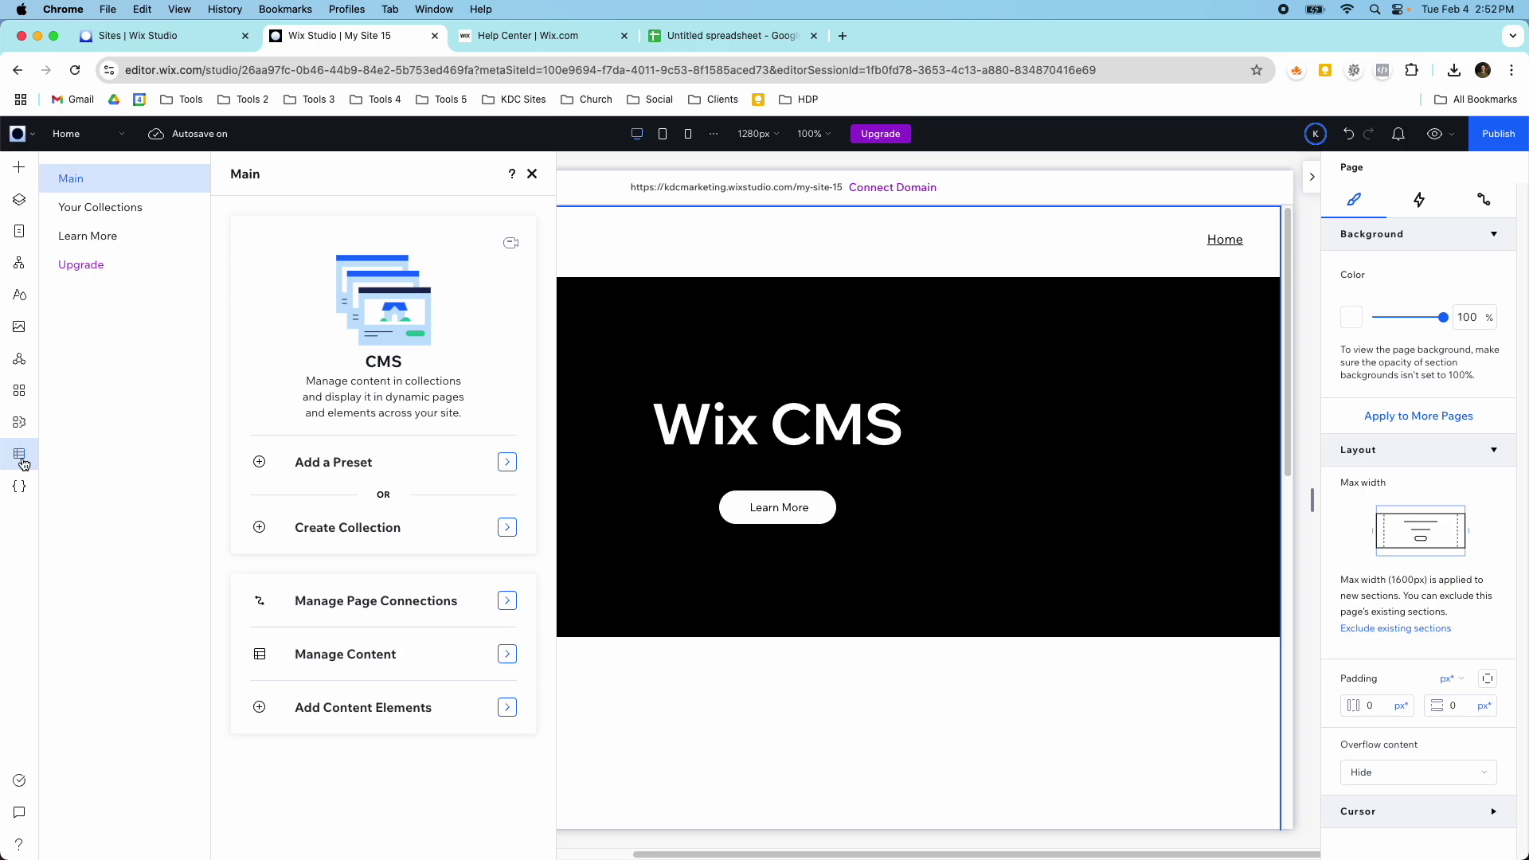
{"action": "left_click", "coordinate": [111, 208]}
{"action": "left_click", "coordinate": [328, 349]}
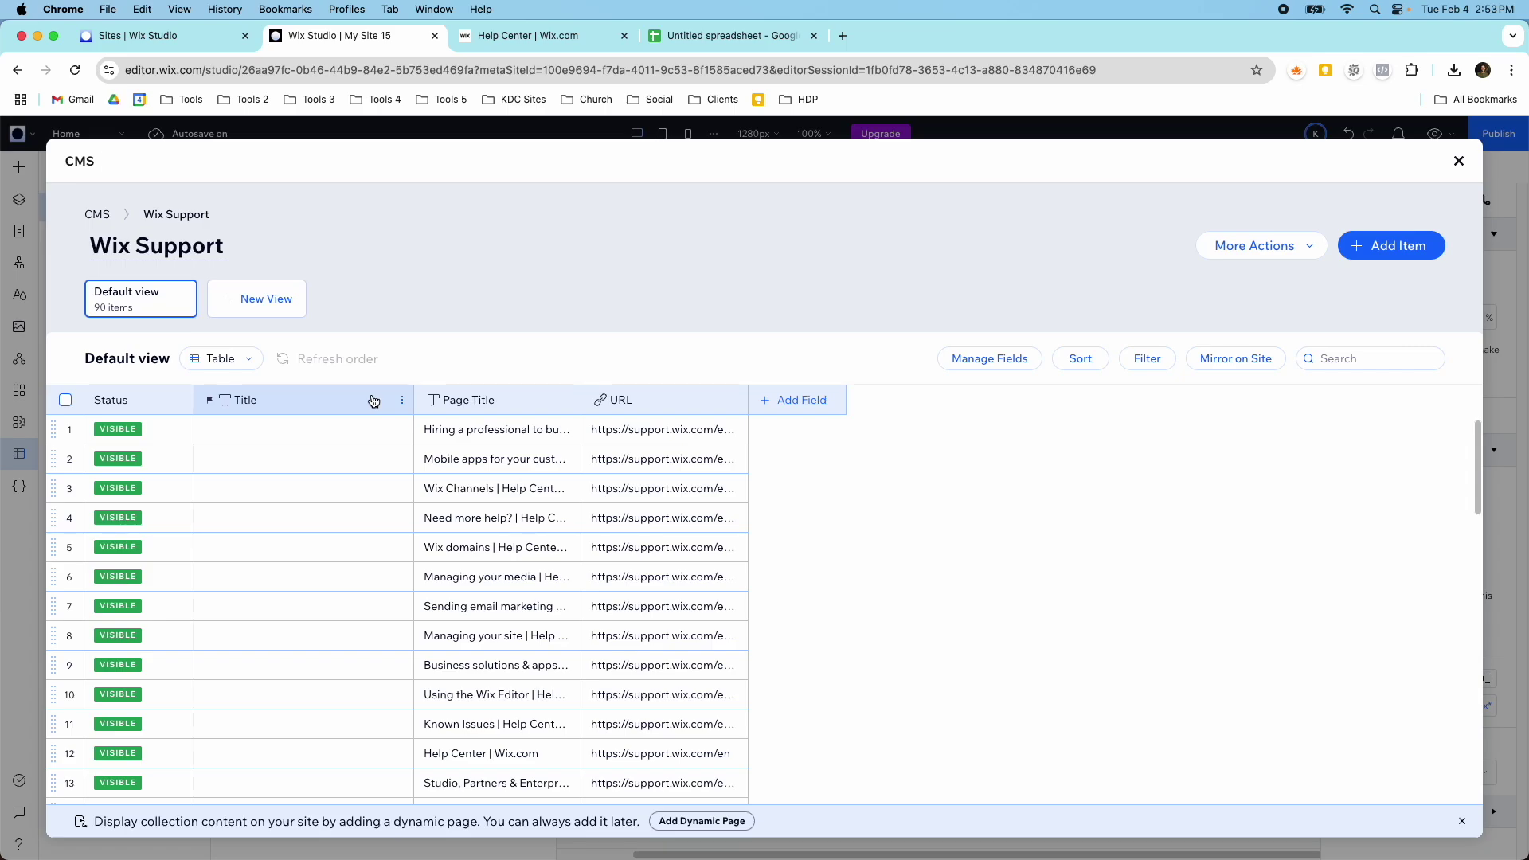
{"action": "left_click", "coordinate": [1463, 163]}
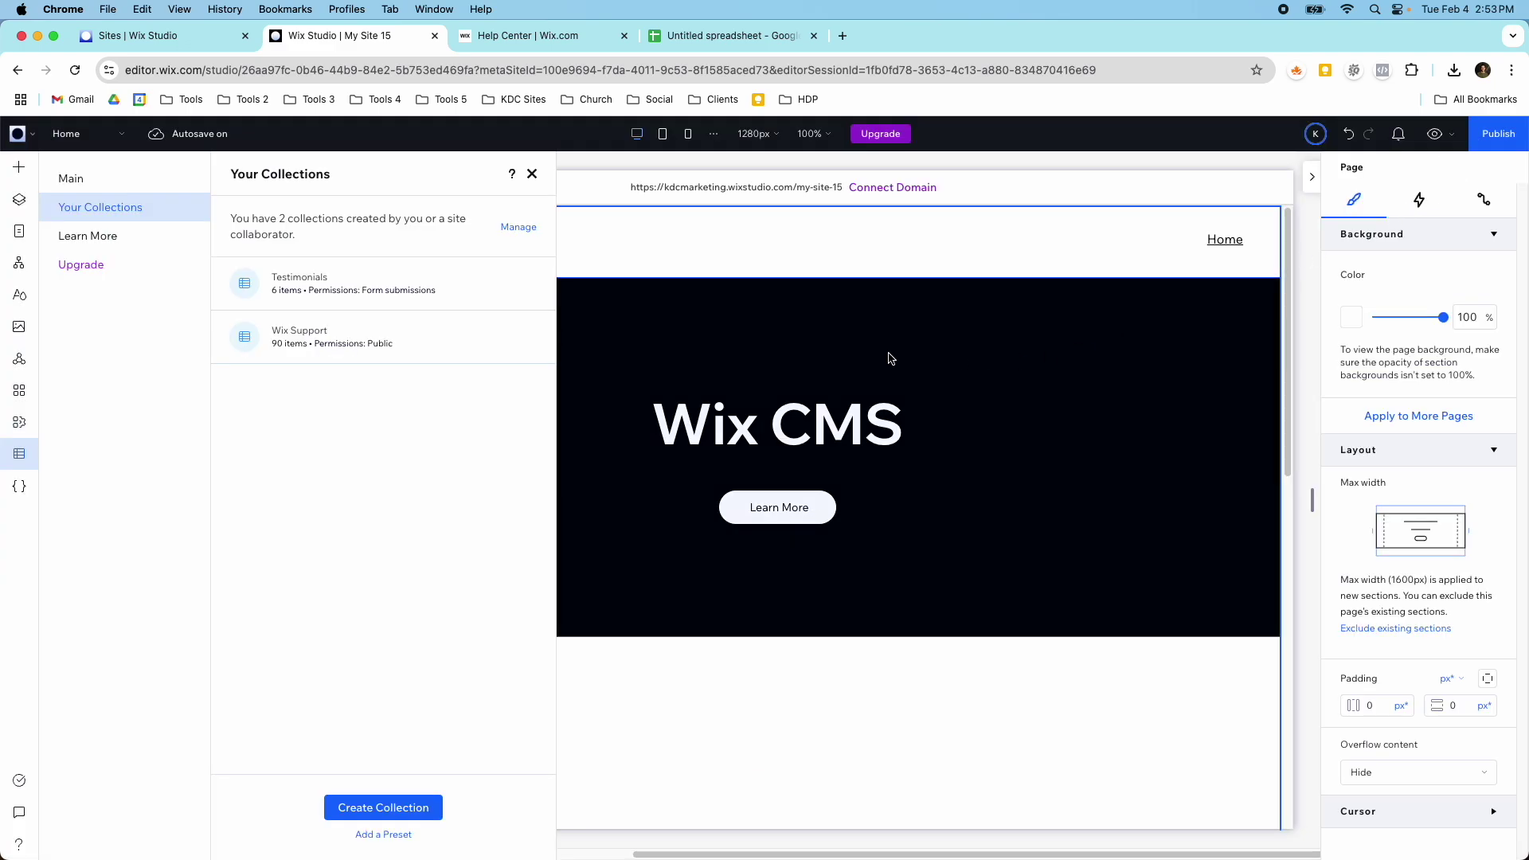
{"action": "left_click", "coordinate": [532, 174]}
- Delete the two empty sections between the Wix CMS hero and the footer on the Home page
{"action": "scroll", "coordinate": [605, 533], "scroll_direction": "down", "scroll_amount": 4}
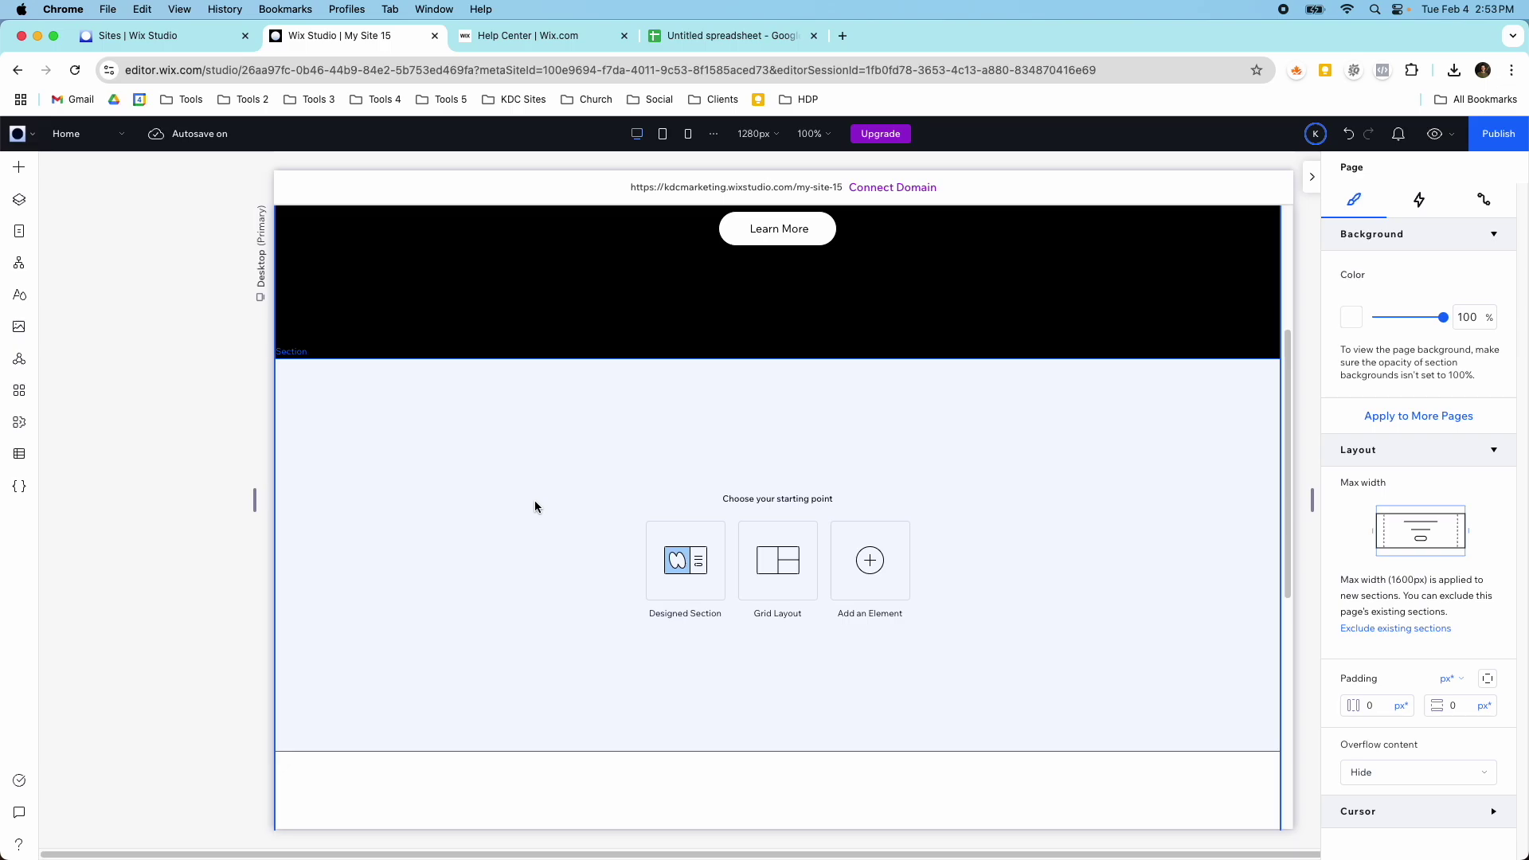
{"action": "scroll", "coordinate": [361, 475], "scroll_direction": "up", "scroll_amount": 4}
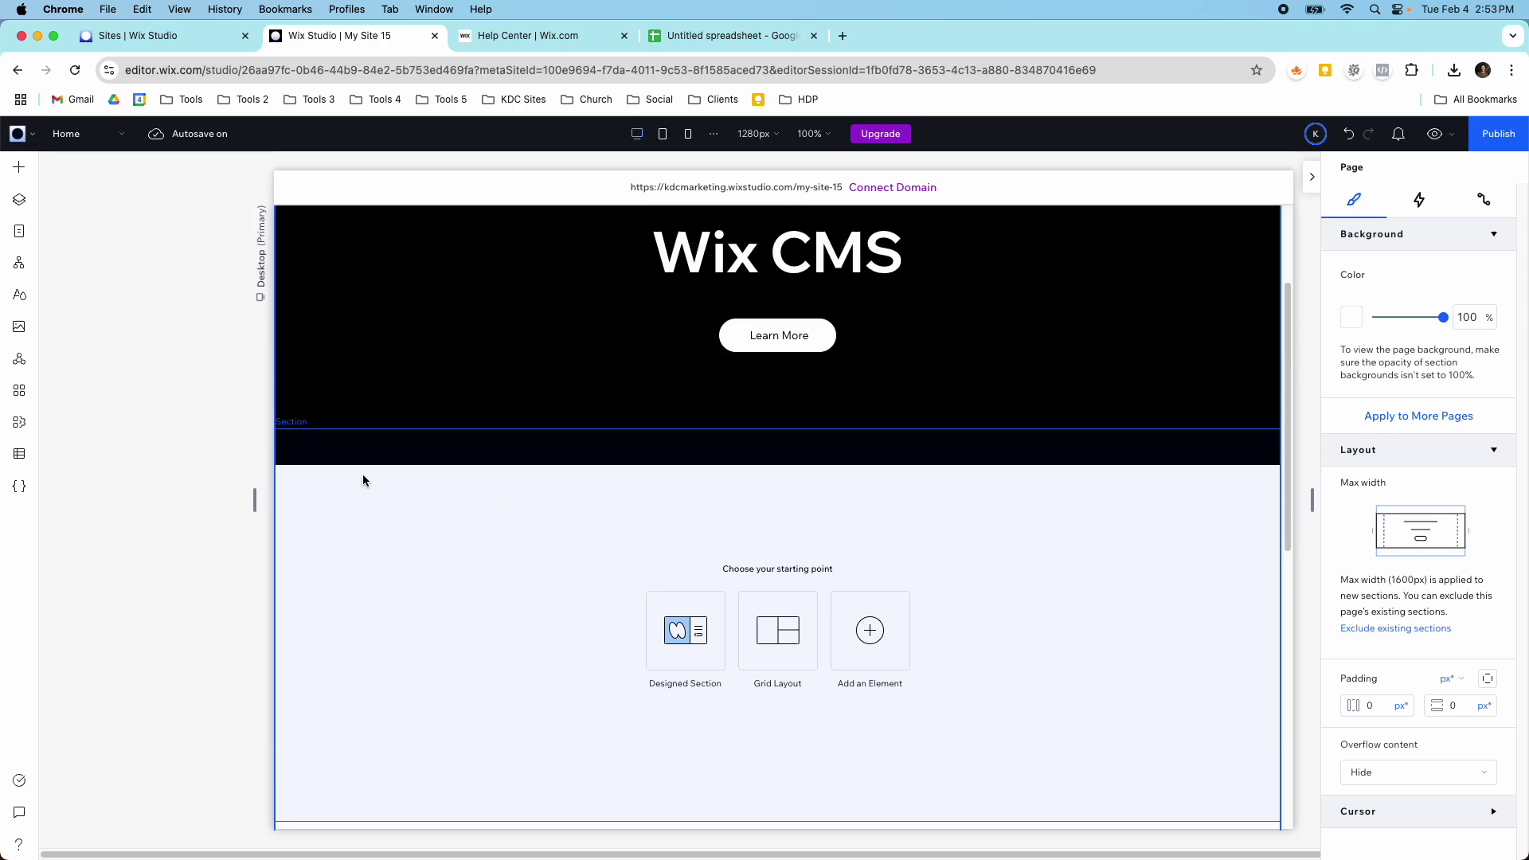
{"action": "left_click", "coordinate": [485, 655]}
{"action": "scroll", "coordinate": [489, 665], "scroll_direction": "down", "scroll_amount": 1}
{"action": "scroll", "coordinate": [489, 664], "scroll_direction": "down", "scroll_amount": 1}
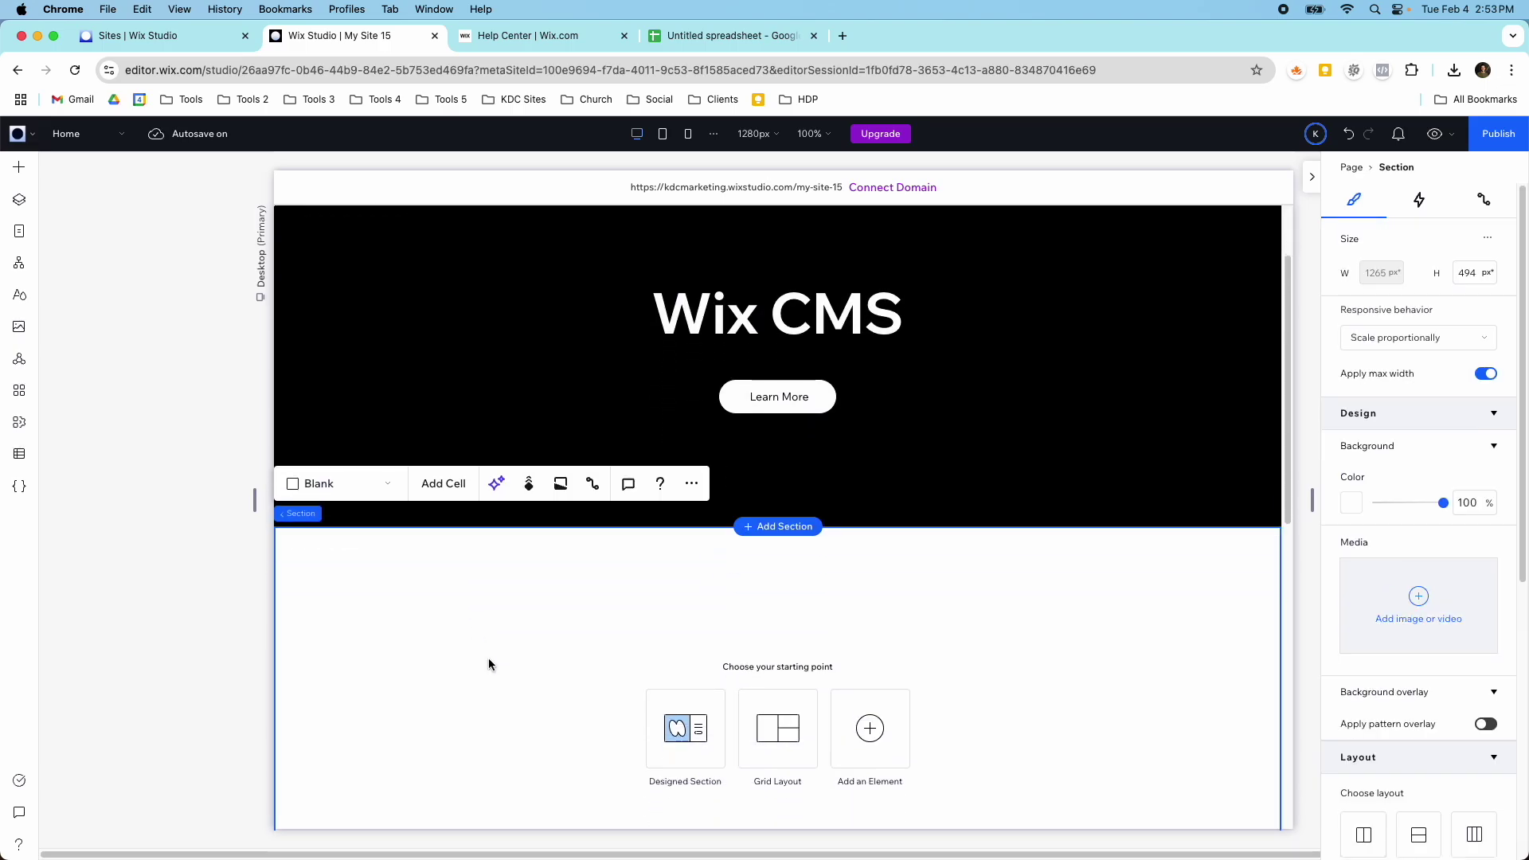
{"action": "key", "text": "Delete"}
{"action": "scroll", "coordinate": [499, 632], "scroll_direction": "up", "scroll_amount": 2}
{"action": "scroll", "coordinate": [486, 581], "scroll_direction": "down", "scroll_amount": 5}
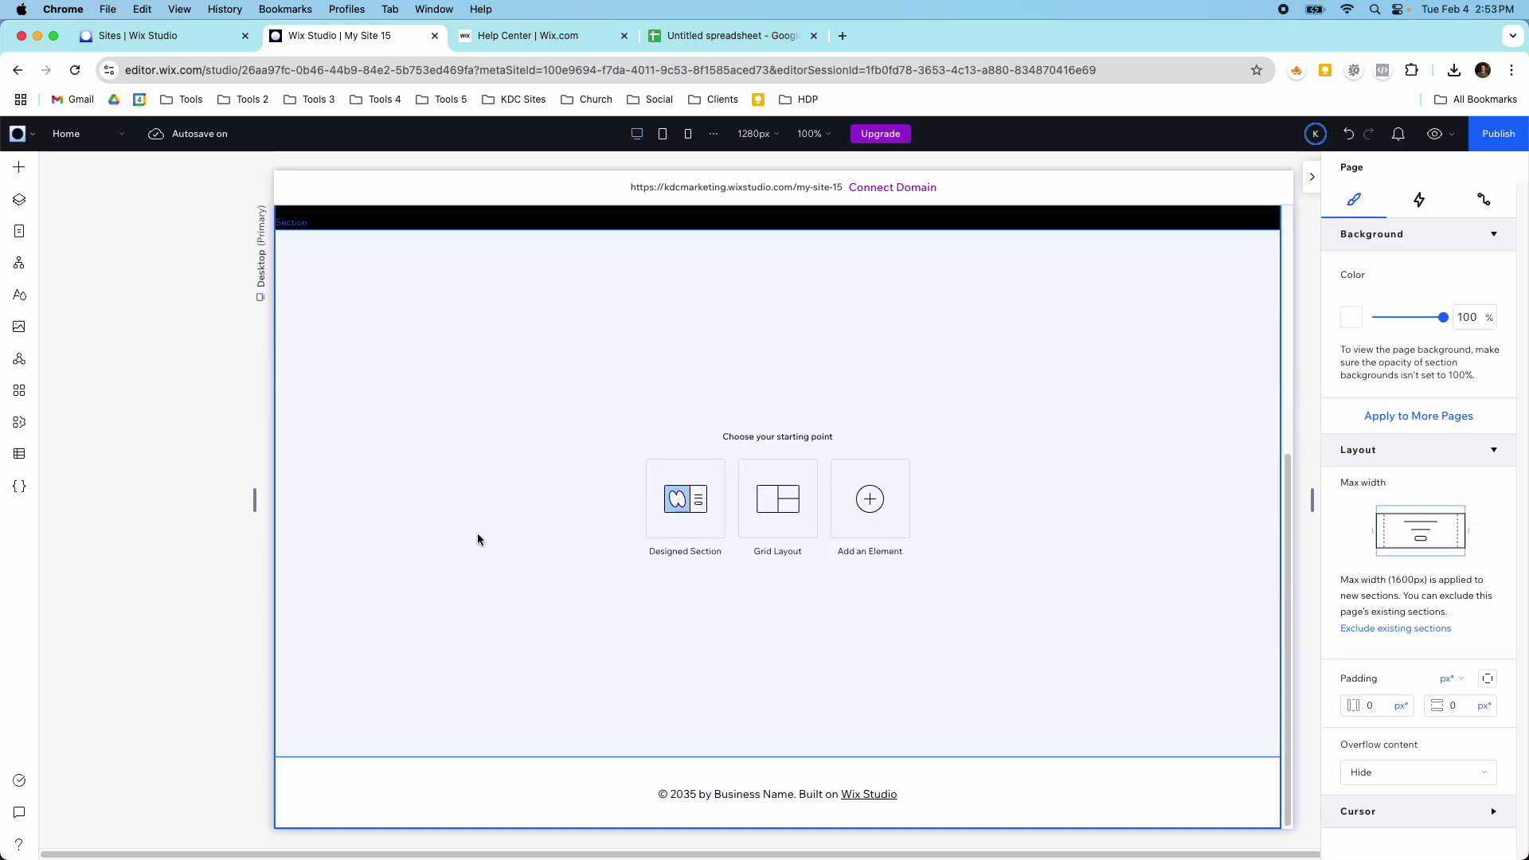
{"action": "scroll", "coordinate": [462, 557], "scroll_direction": "up", "scroll_amount": 4}
{"action": "left_click", "coordinate": [447, 578]}
{"action": "key", "text": "Delete"}
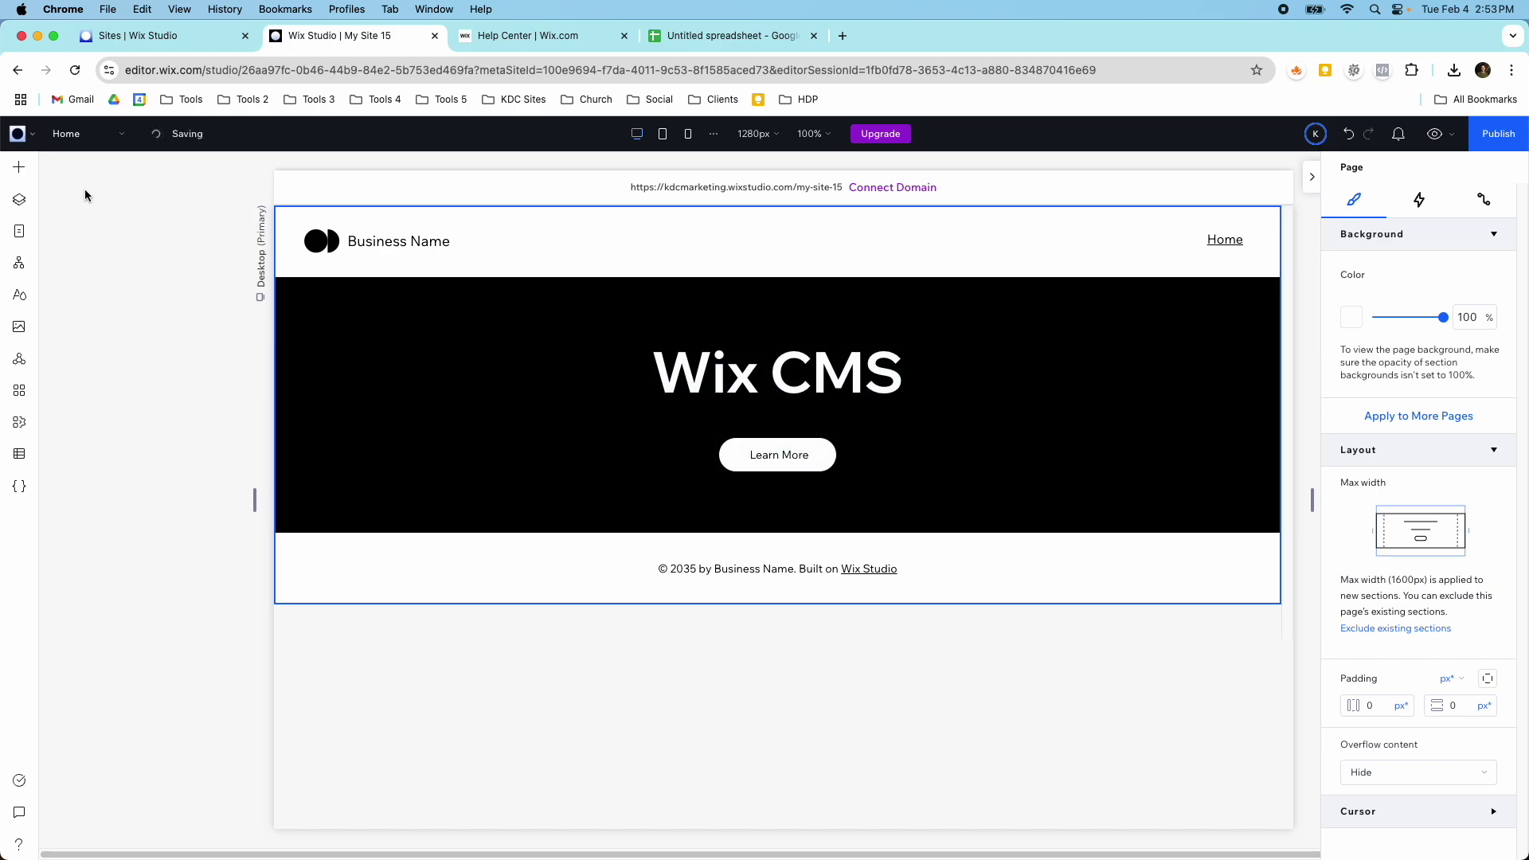
- Add a dynamic list page to the site based on the Wix Support collection
{"action": "left_click", "coordinate": [21, 231]}
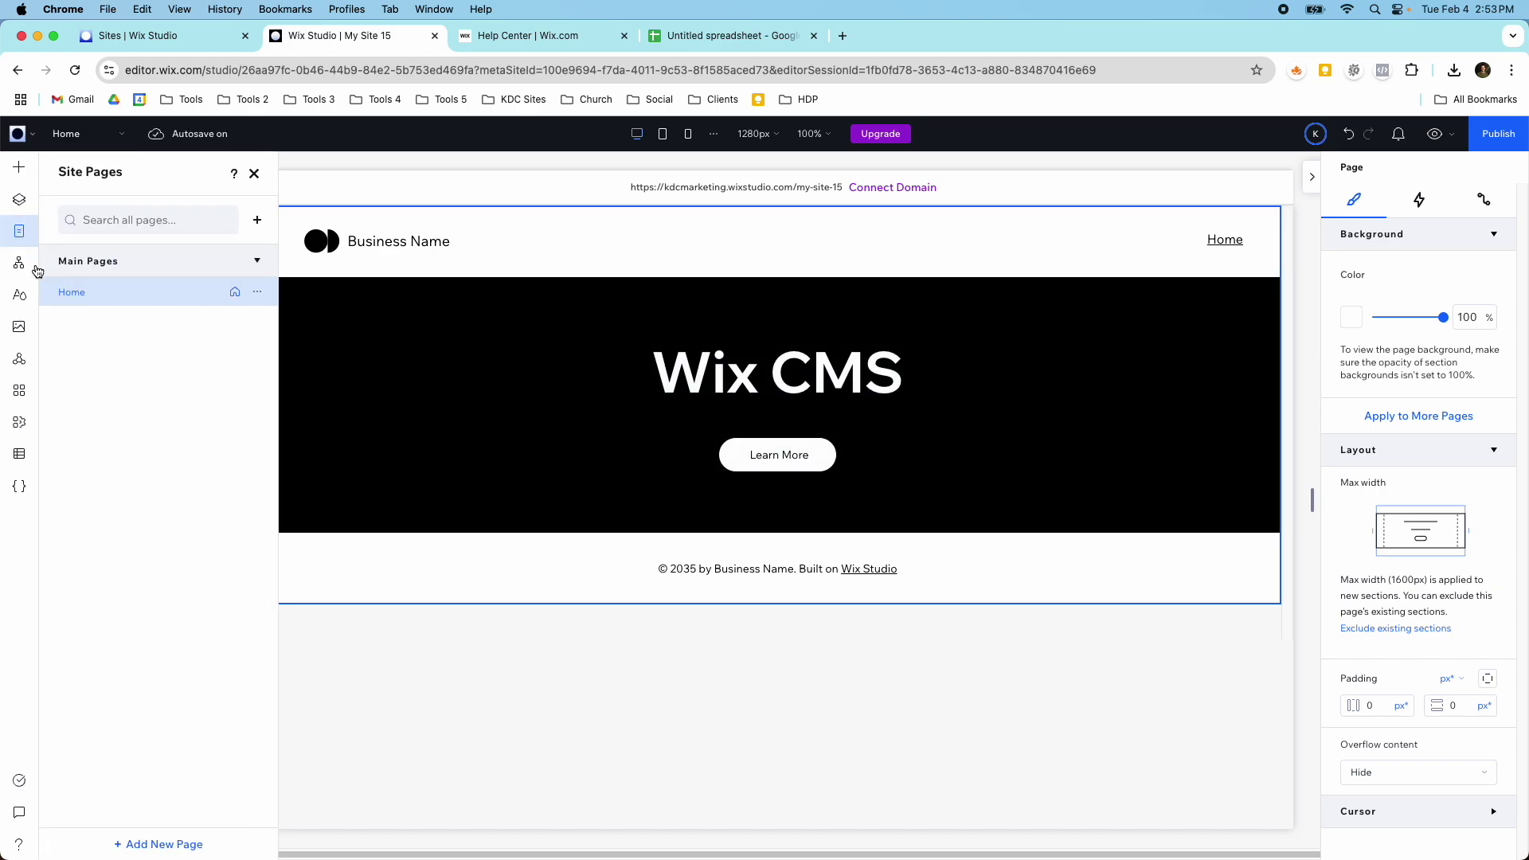
{"action": "left_click", "coordinate": [175, 845]}
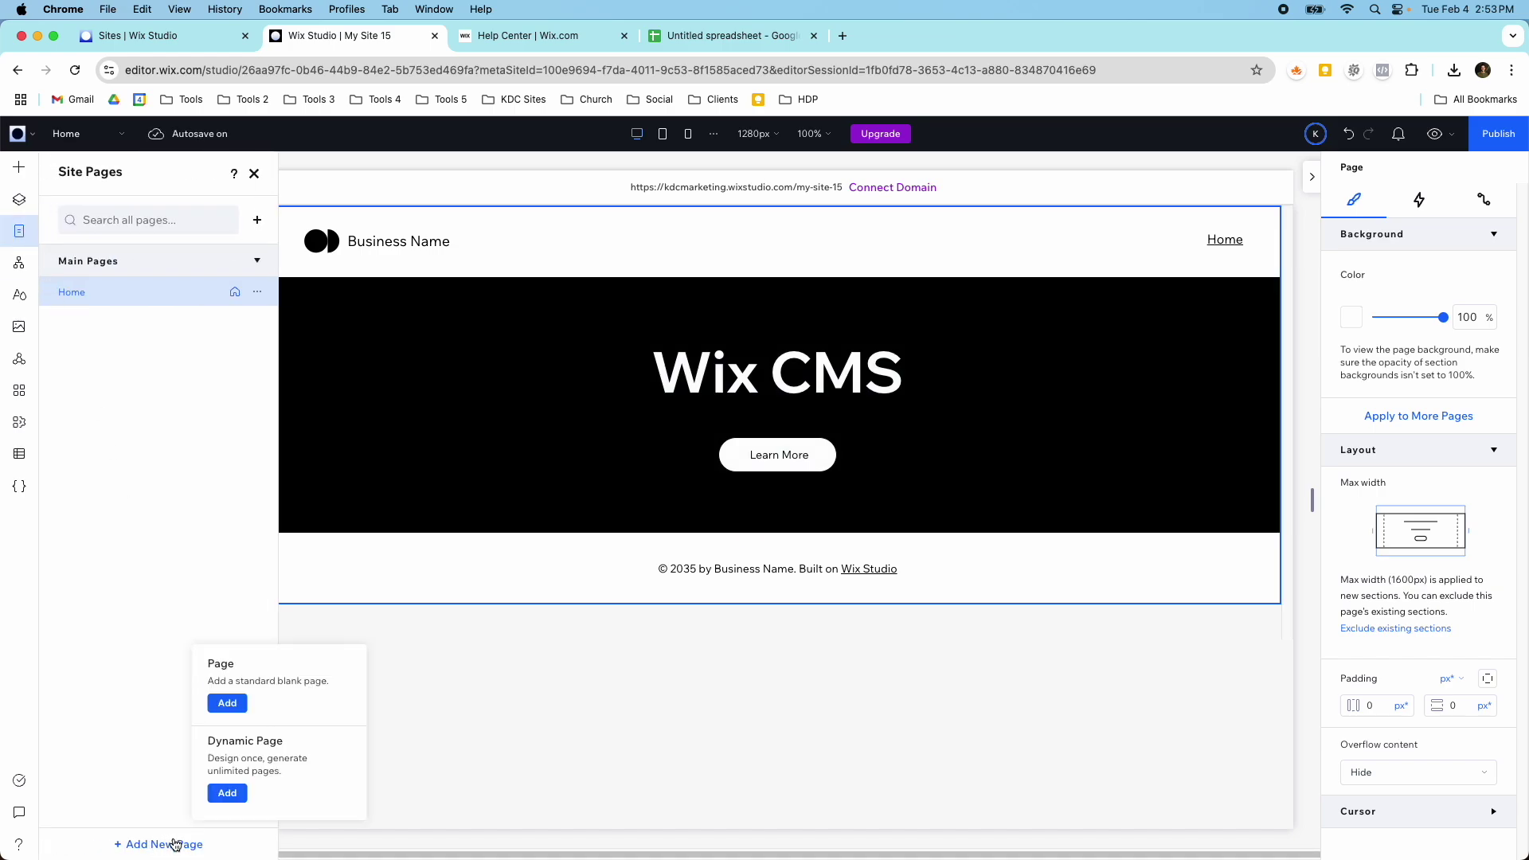
{"action": "left_click", "coordinate": [290, 763]}
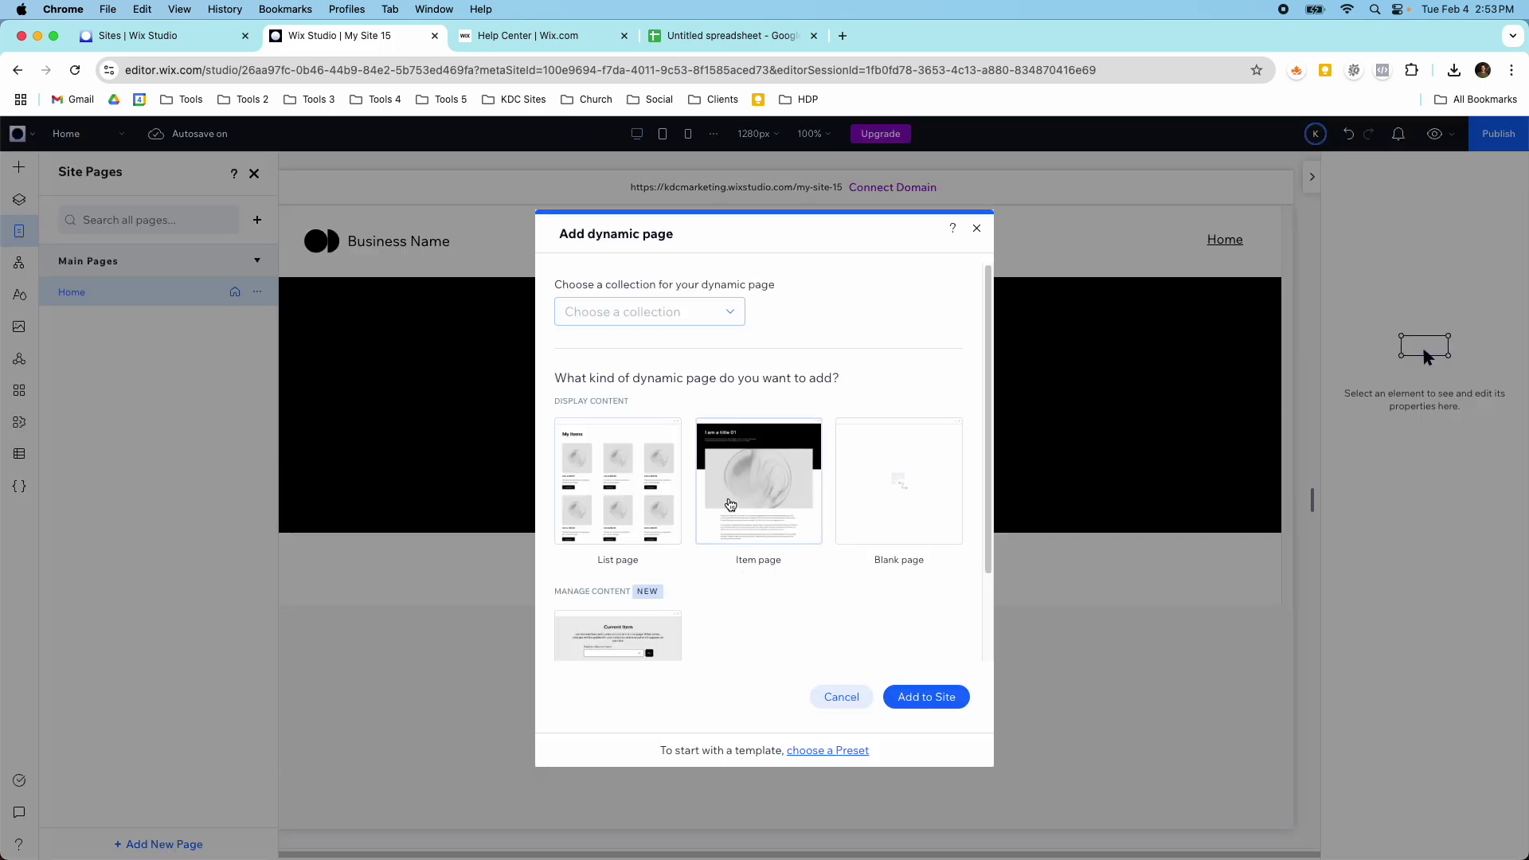
{"action": "scroll", "coordinate": [642, 533], "scroll_direction": "down", "scroll_amount": 2}
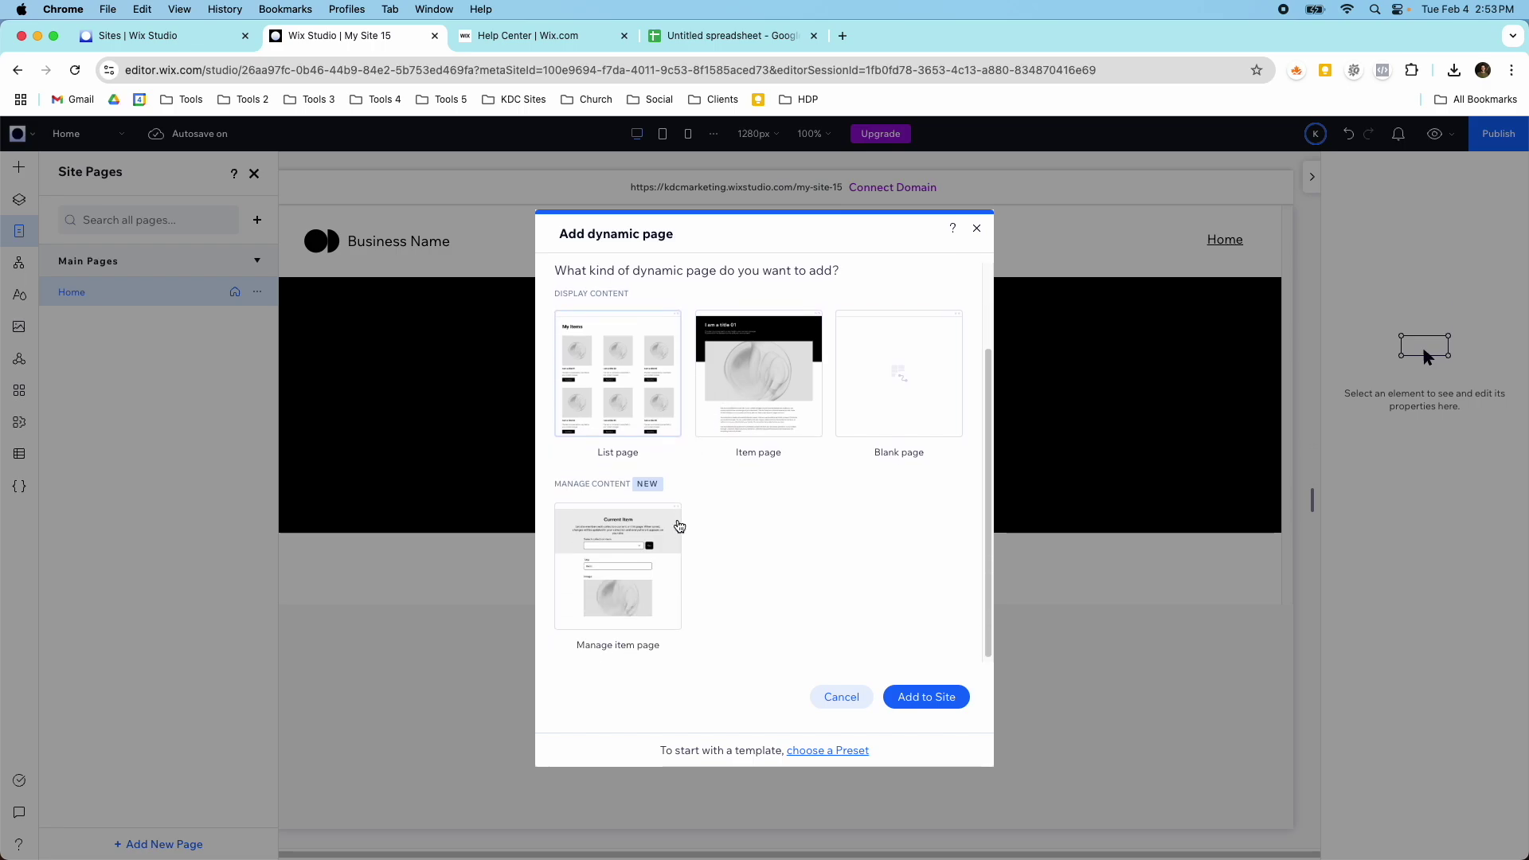
{"action": "scroll", "coordinate": [733, 424], "scroll_direction": "up", "scroll_amount": 1}
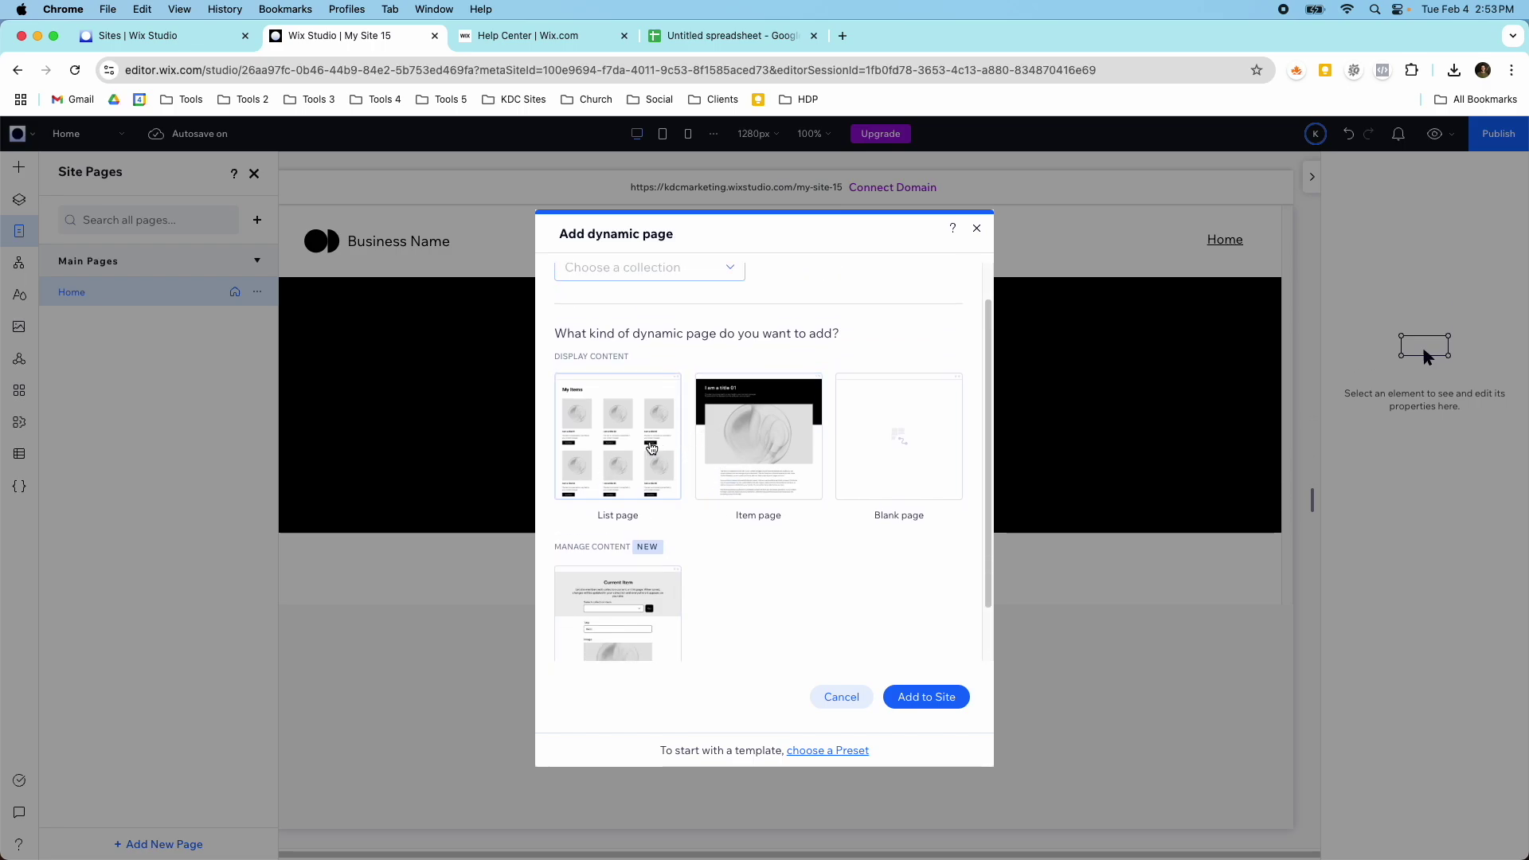
{"action": "left_click", "coordinate": [643, 449]}
{"action": "scroll", "coordinate": [643, 448], "scroll_direction": "up", "scroll_amount": 1}
{"action": "left_click", "coordinate": [681, 315]}
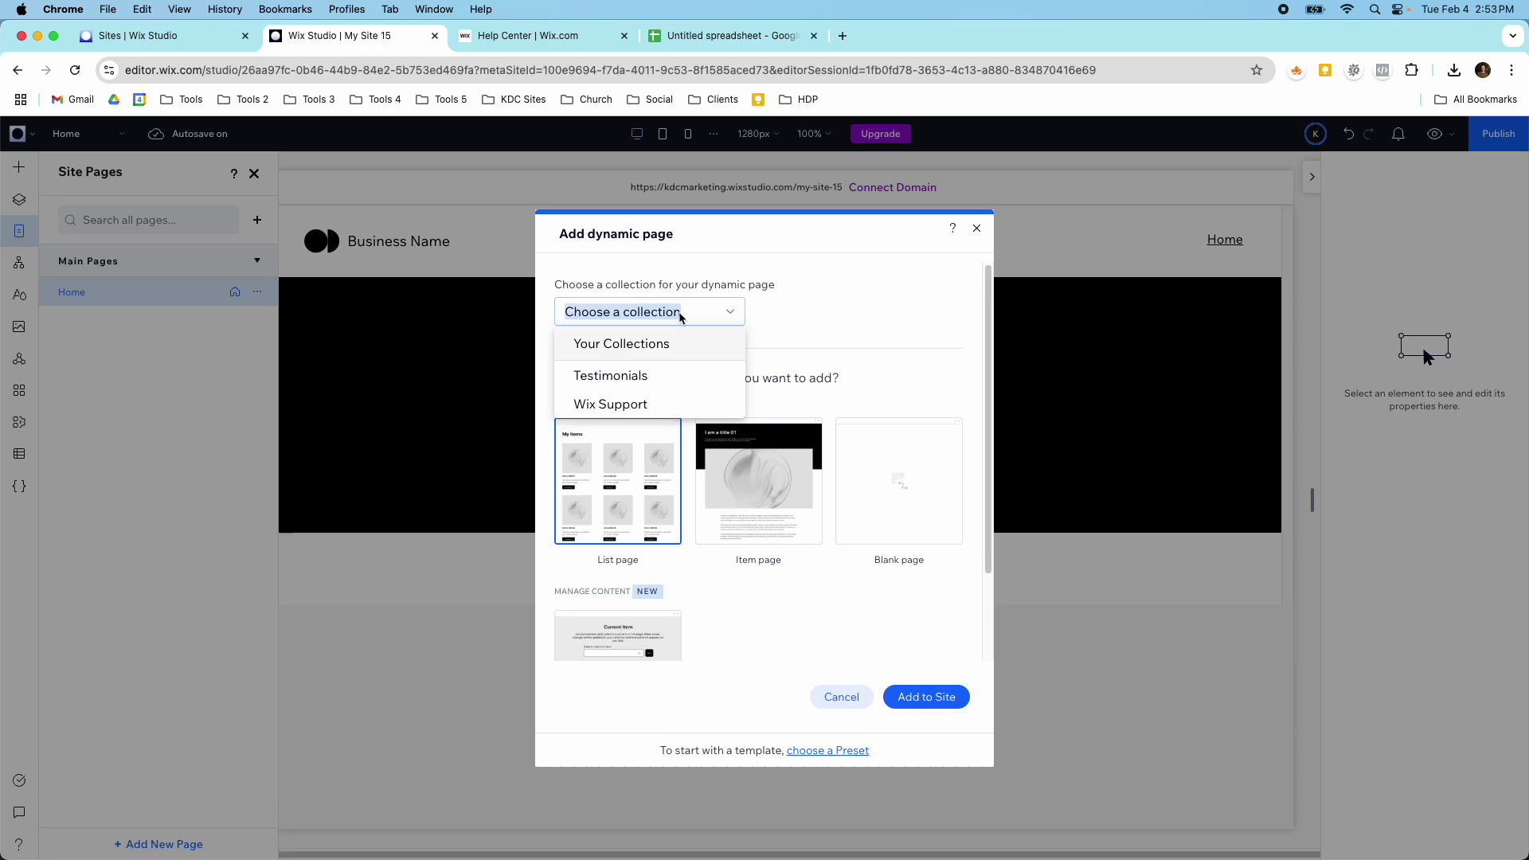
{"action": "left_click", "coordinate": [659, 404]}
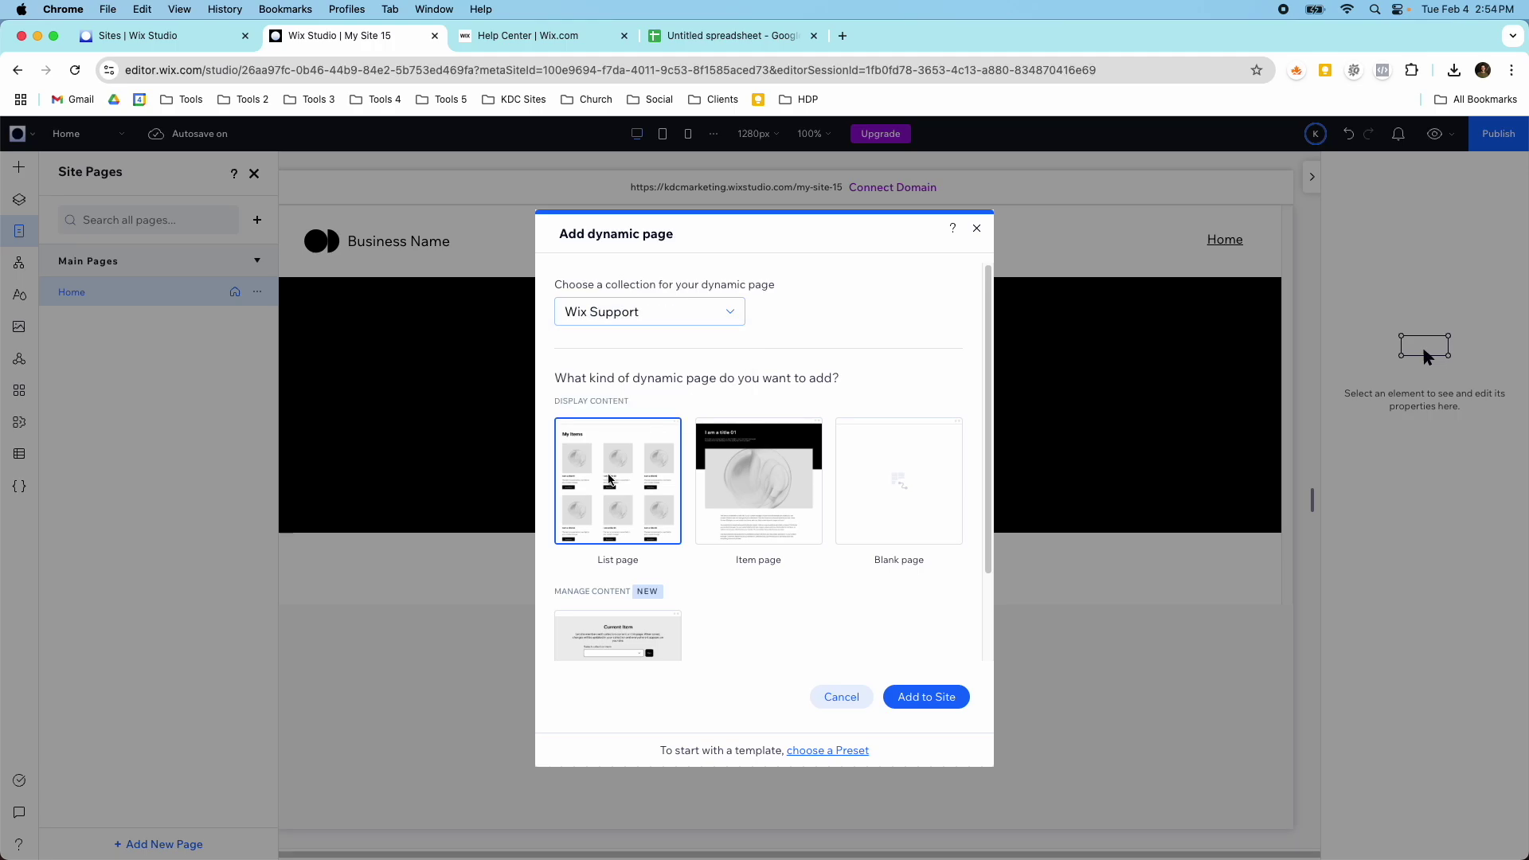
{"action": "left_click", "coordinate": [927, 694]}
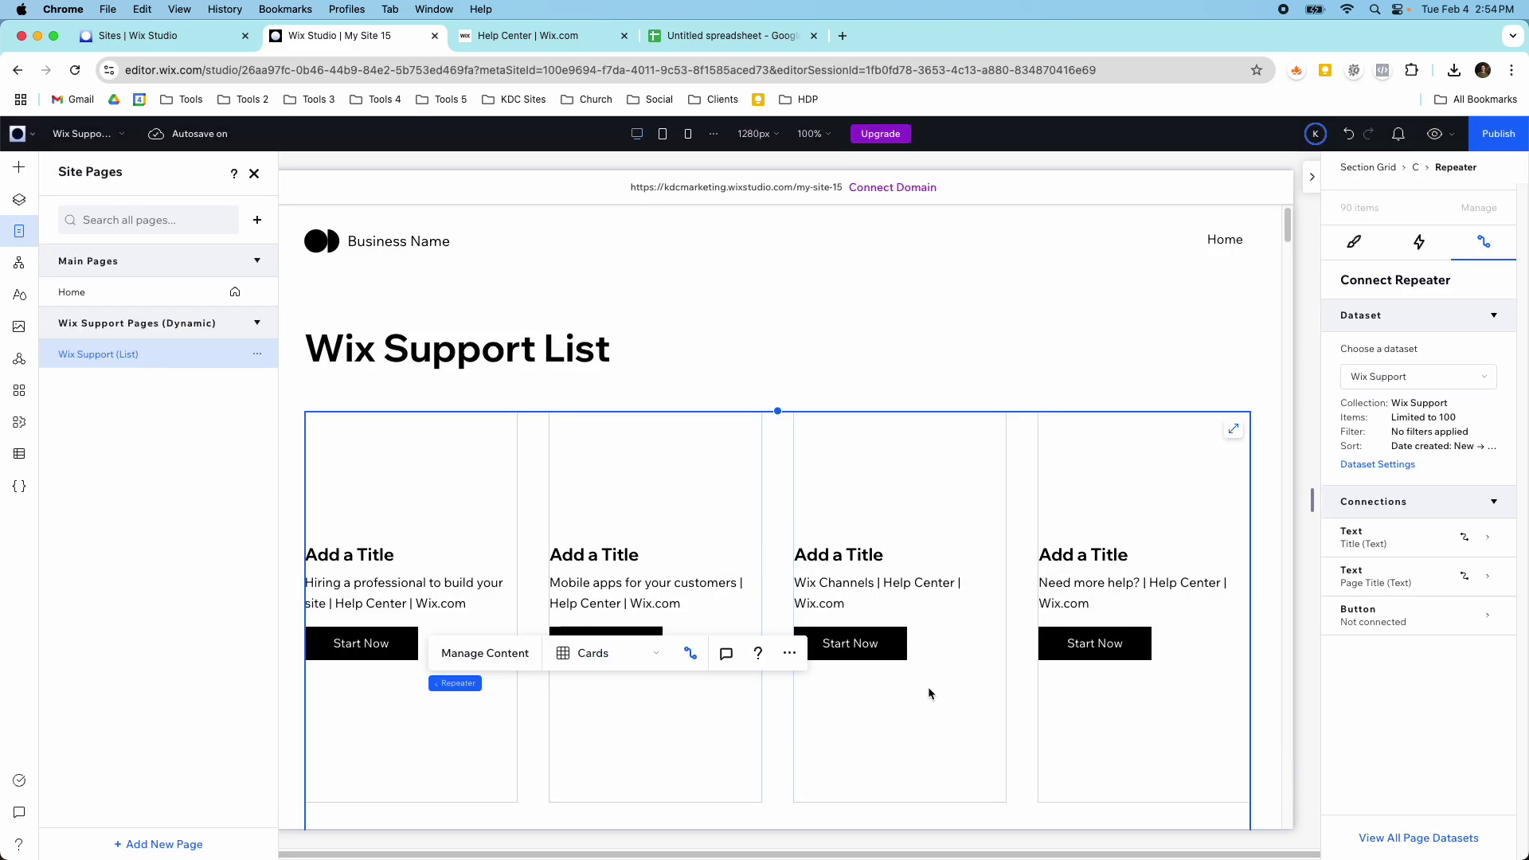
- Inspect the repeater on the Wix Support list page and check the data connections of the second card's Start Now button
{"action": "scroll", "coordinate": [809, 542], "scroll_direction": "down", "scroll_amount": 4}
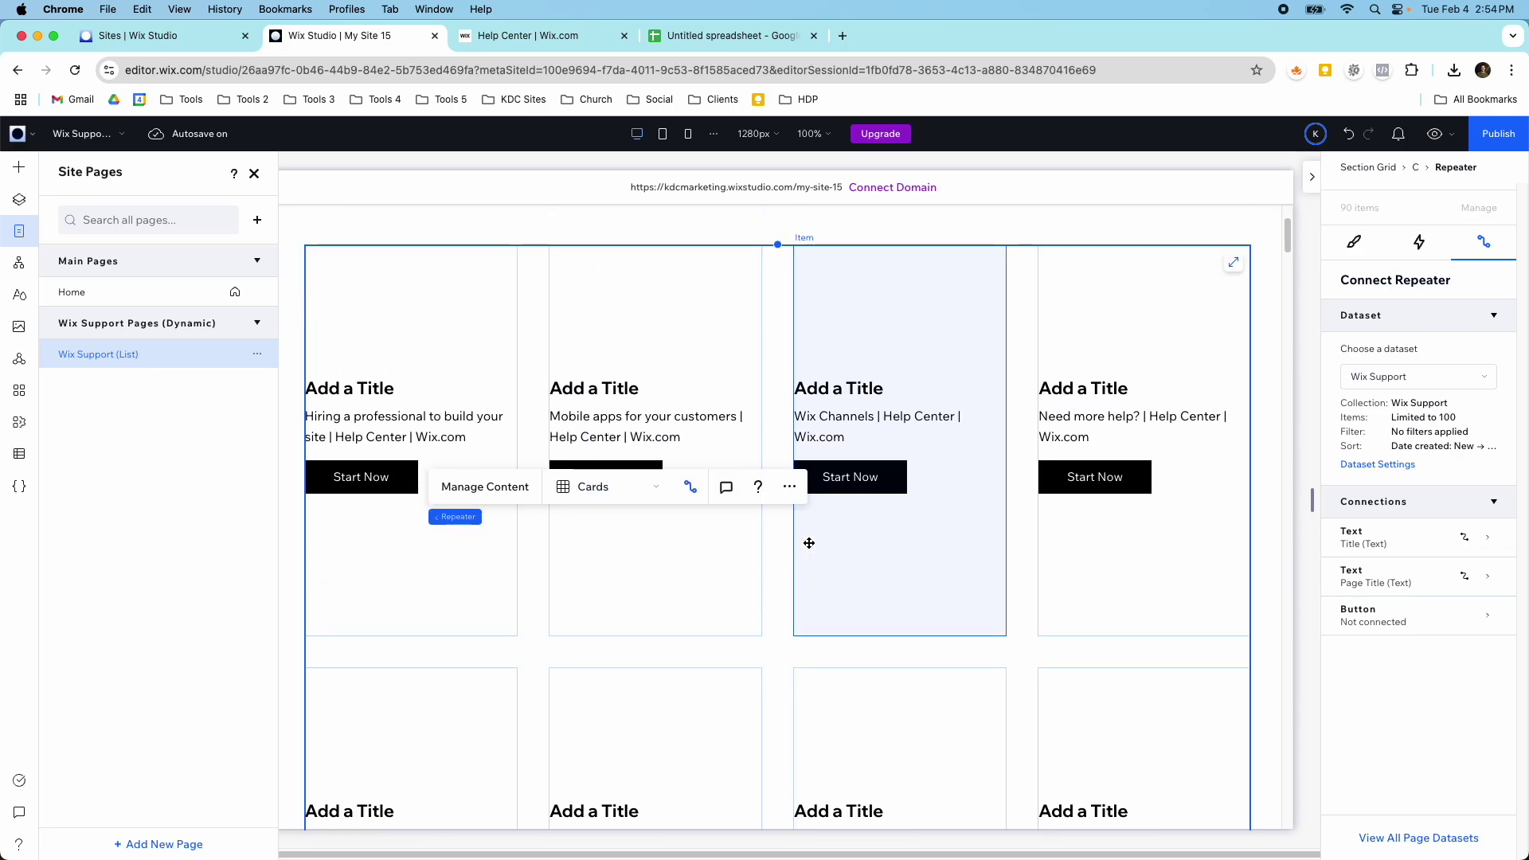
{"action": "scroll", "coordinate": [450, 430], "scroll_direction": "up", "scroll_amount": 1}
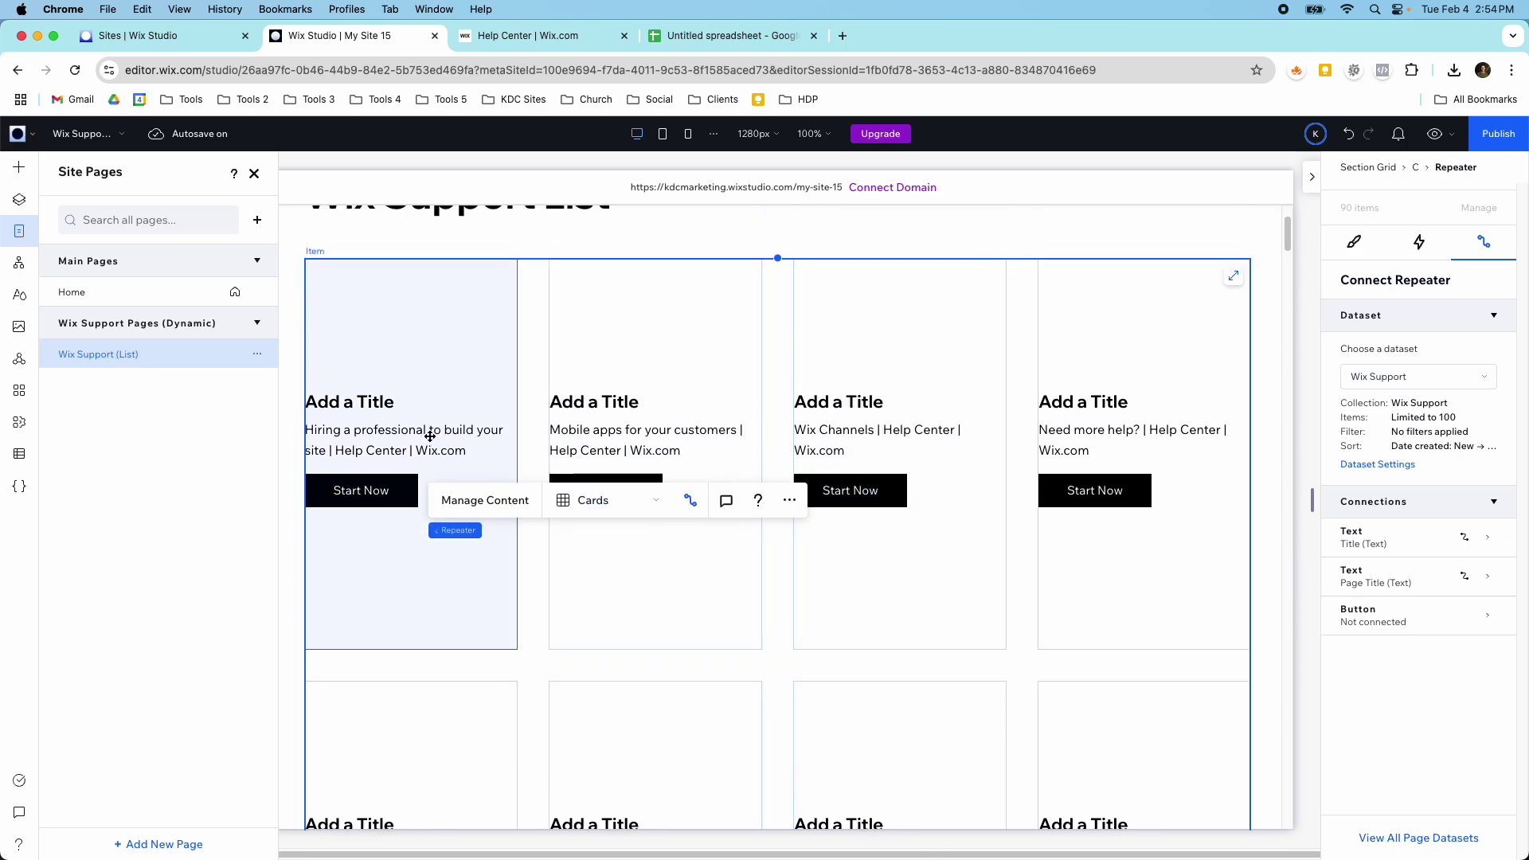
{"action": "left_click", "coordinate": [619, 446]}
{"action": "left_click", "coordinate": [587, 448]}
{"action": "left_click", "coordinate": [587, 450]}
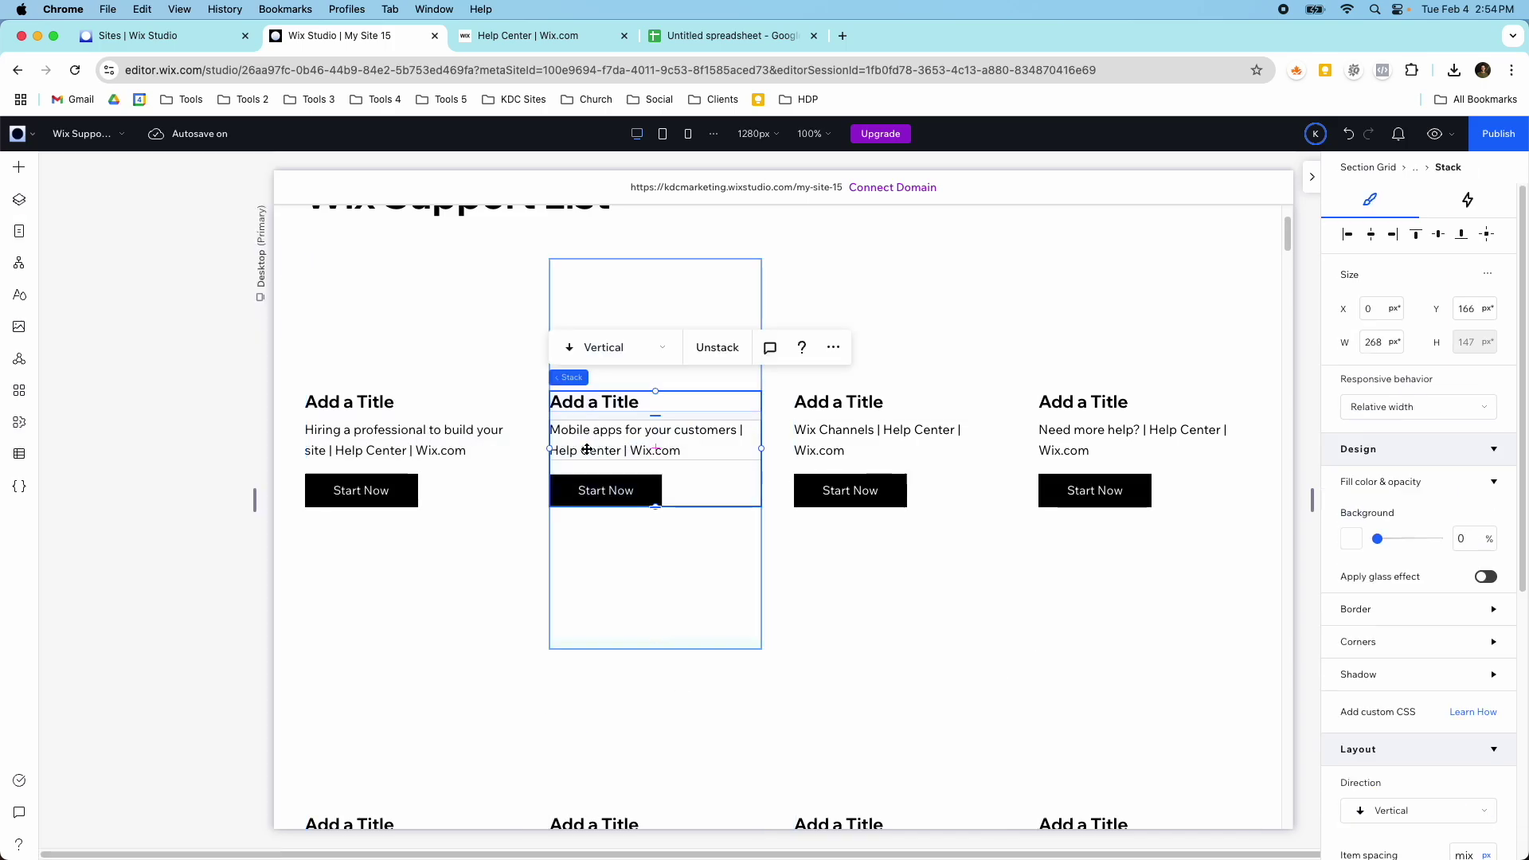
{"action": "left_click", "coordinate": [619, 490]}
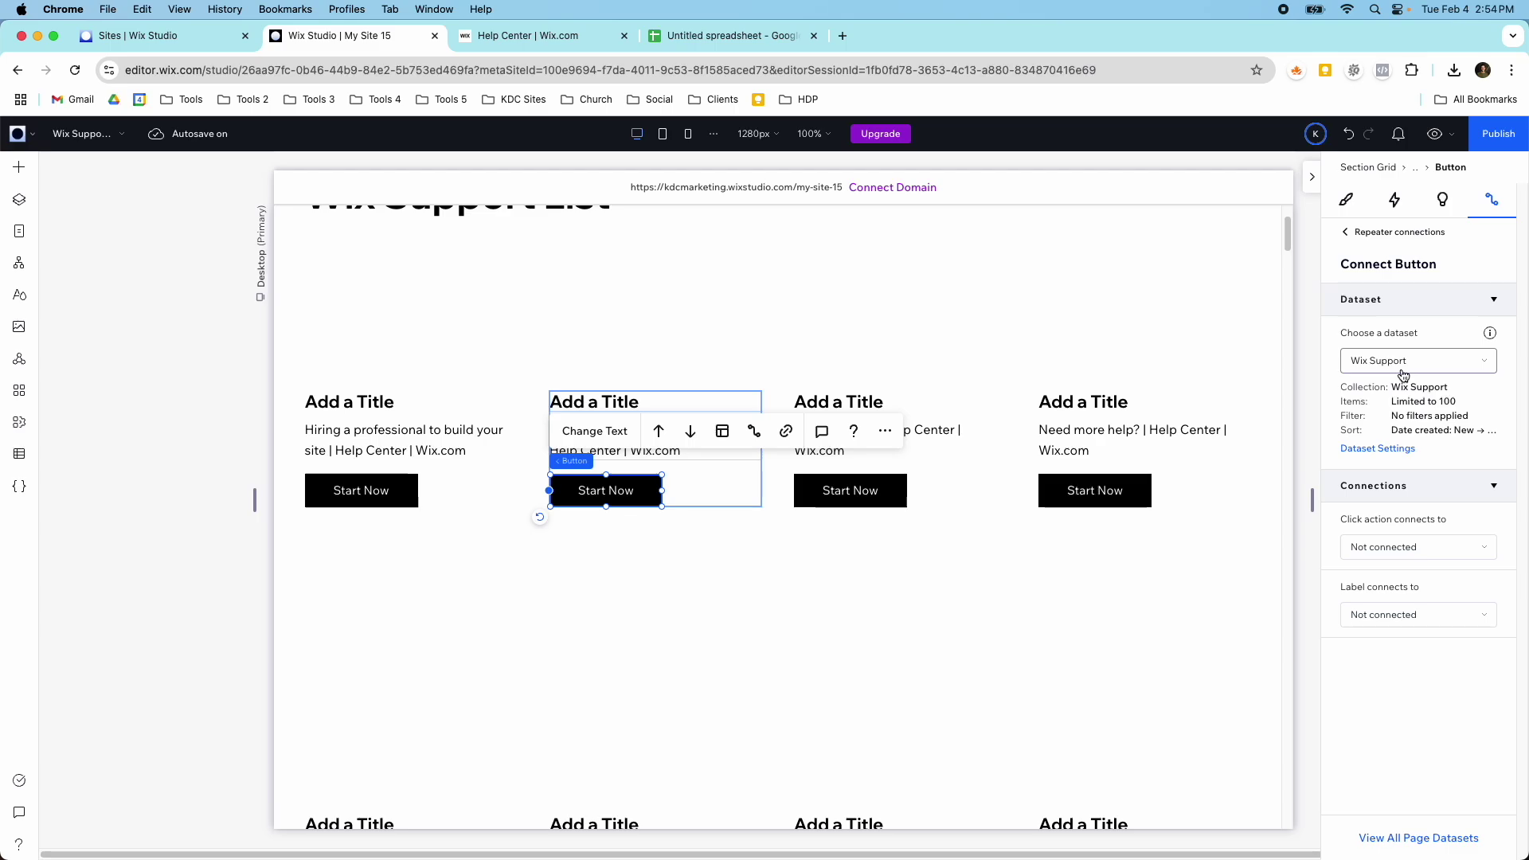
{"action": "scroll", "coordinate": [796, 477], "scroll_direction": "up", "scroll_amount": 3}
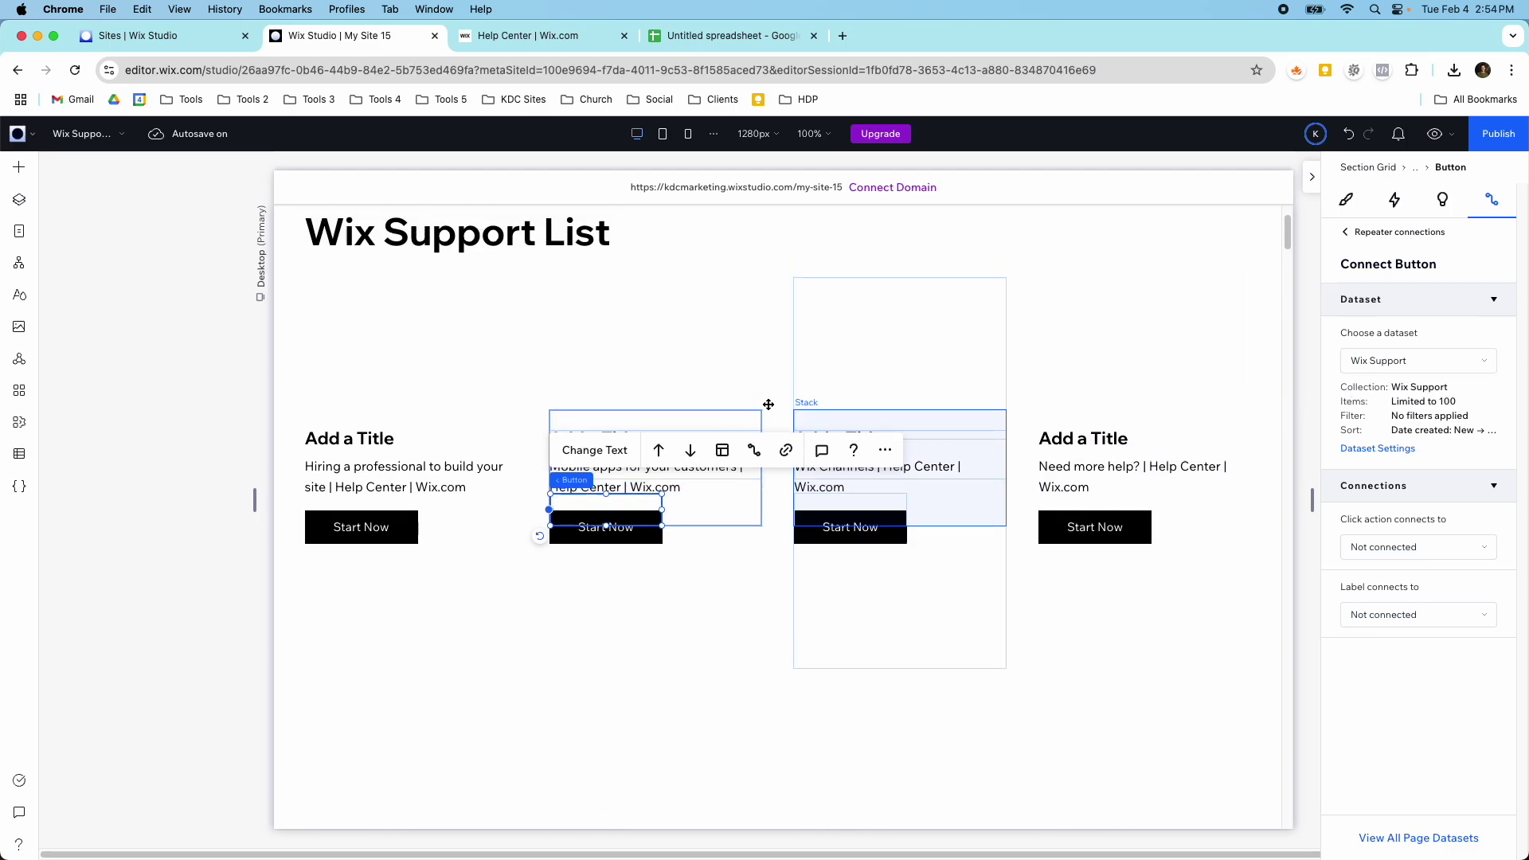
- Add a dynamic item page to the site based on the Wix Support collection
{"action": "left_click", "coordinate": [24, 238]}
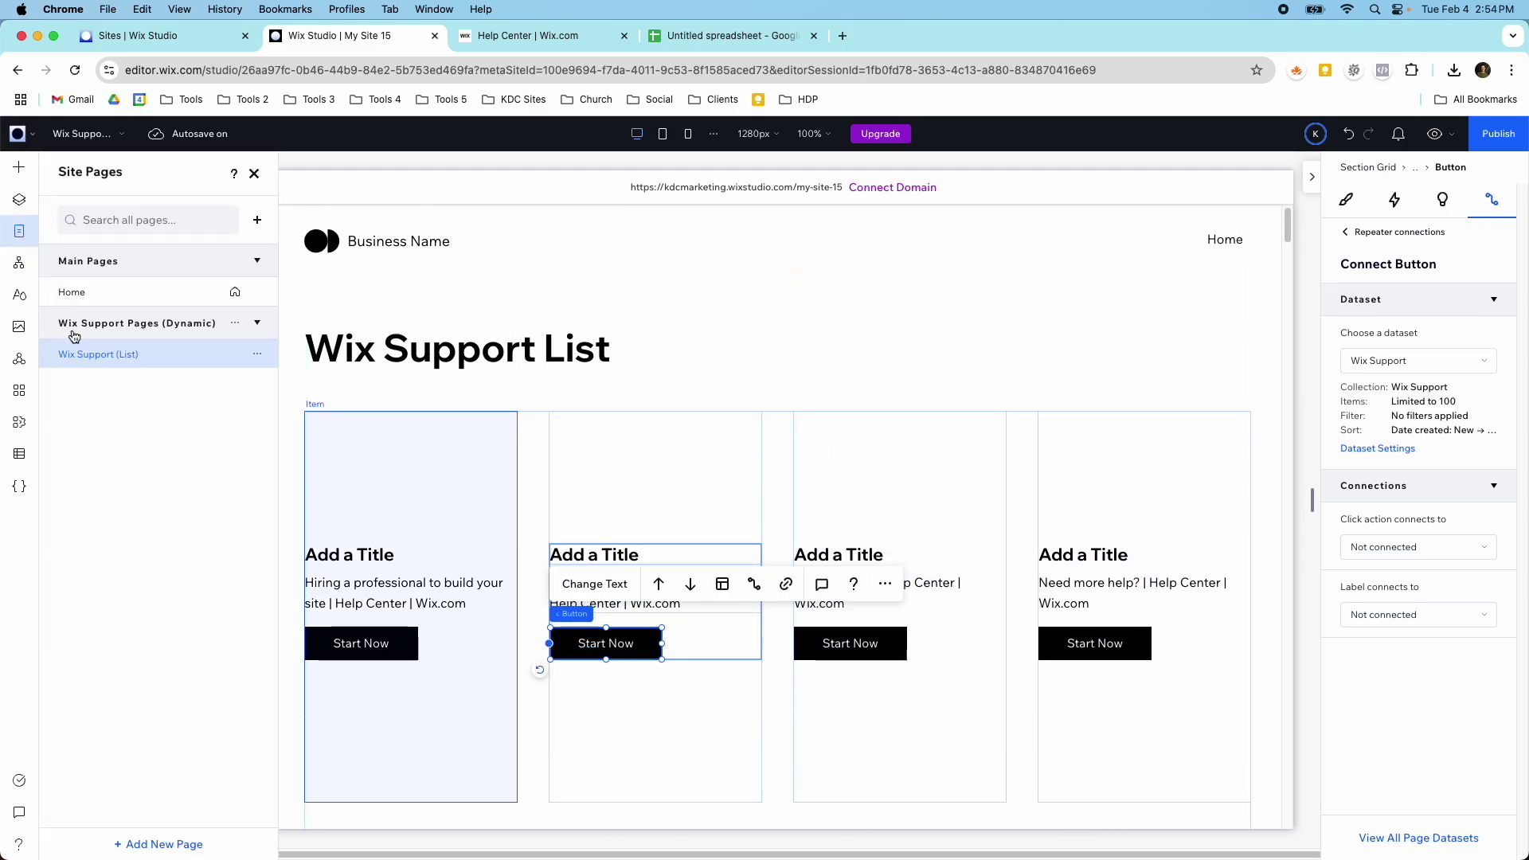
{"action": "left_click", "coordinate": [160, 838]}
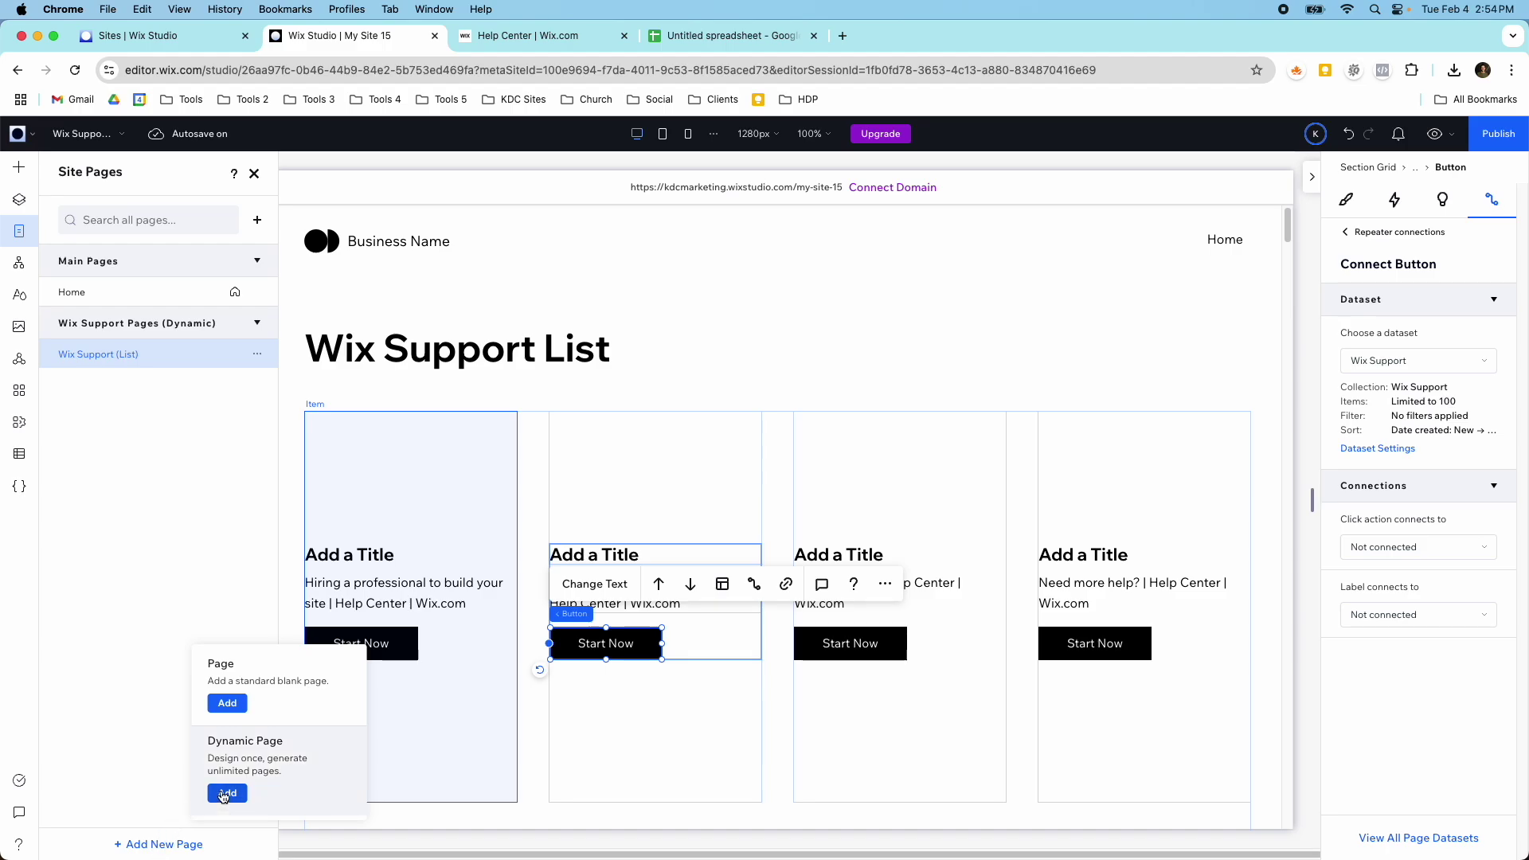
{"action": "left_click", "coordinate": [239, 792]}
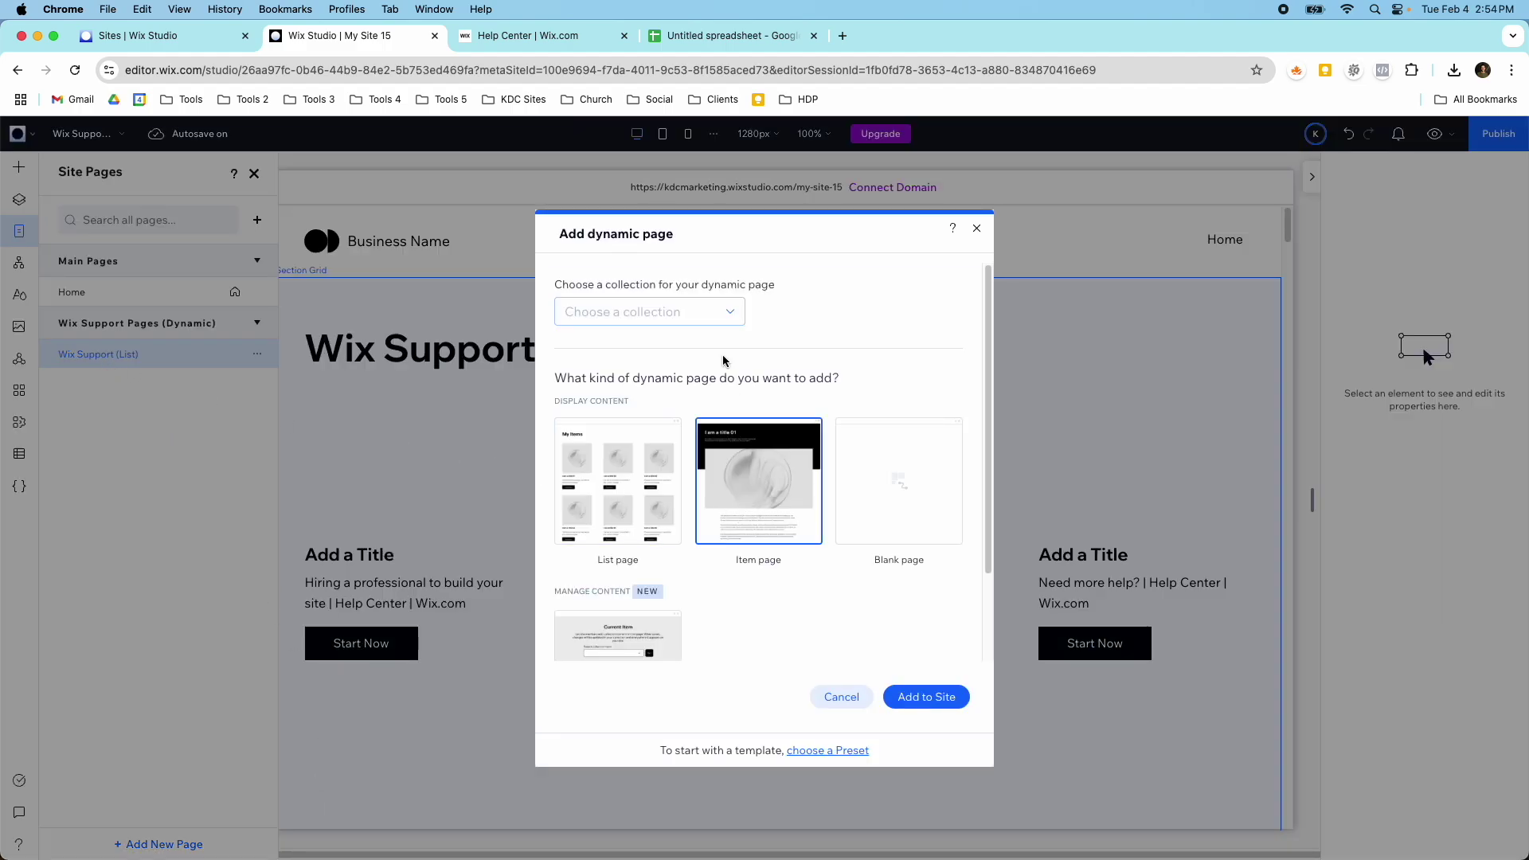
{"action": "left_click", "coordinate": [704, 312]}
{"action": "left_click", "coordinate": [693, 404]}
{"action": "left_click", "coordinate": [946, 698]}
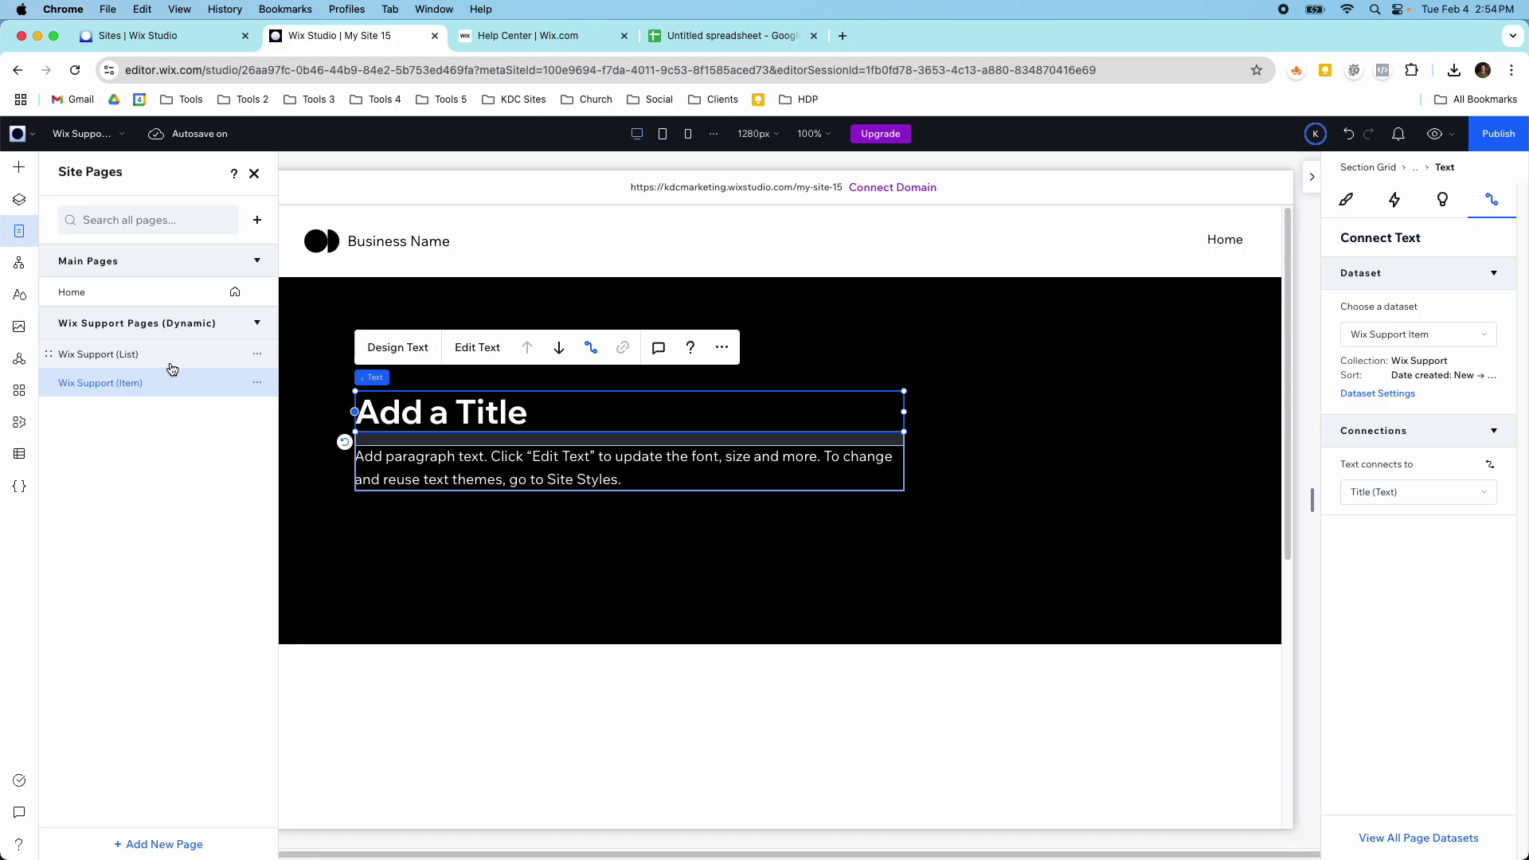
- Check the list of the site's own CMS collections and close it
{"action": "left_click", "coordinate": [21, 453]}
{"action": "left_click", "coordinate": [112, 209]}
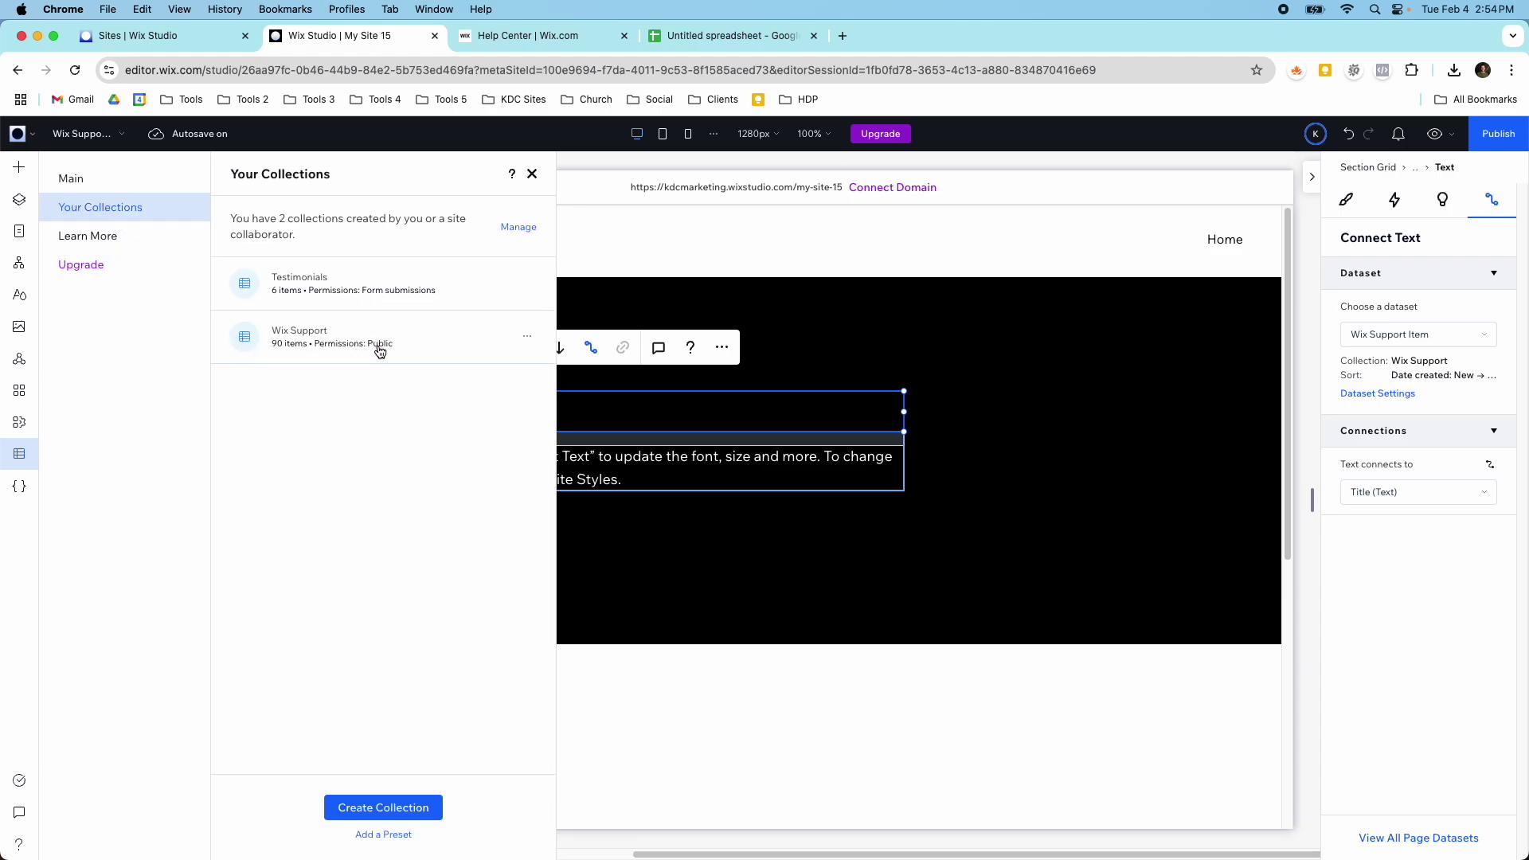
{"action": "left_click", "coordinate": [532, 174]}
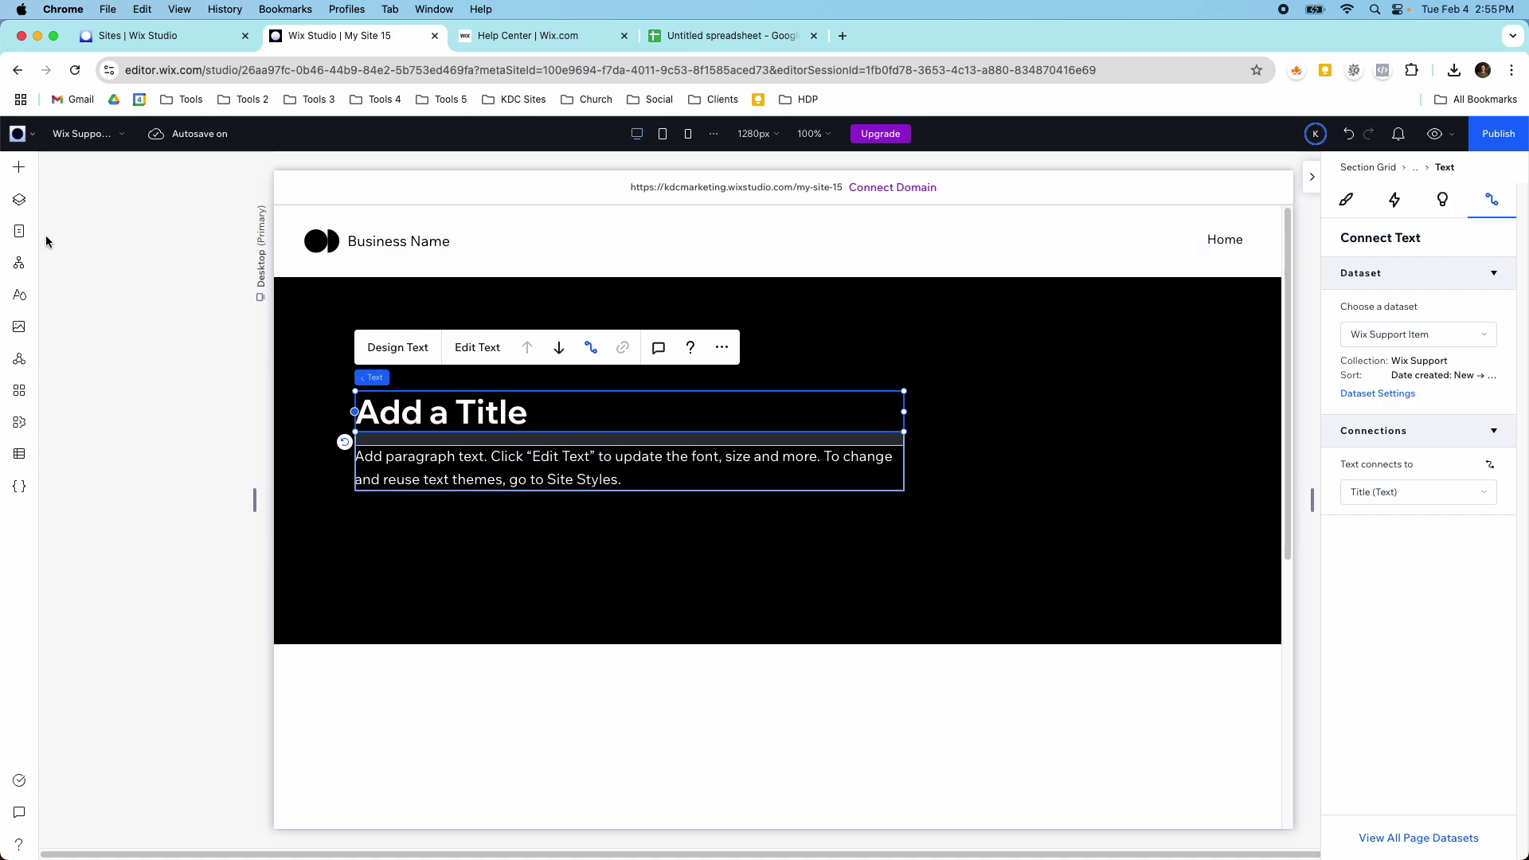
- Go to the Wix Support (List) page and check which collection field a repeater card's paragraph text is connected to
{"action": "left_click", "coordinate": [19, 231]}
{"action": "left_click", "coordinate": [136, 353]}
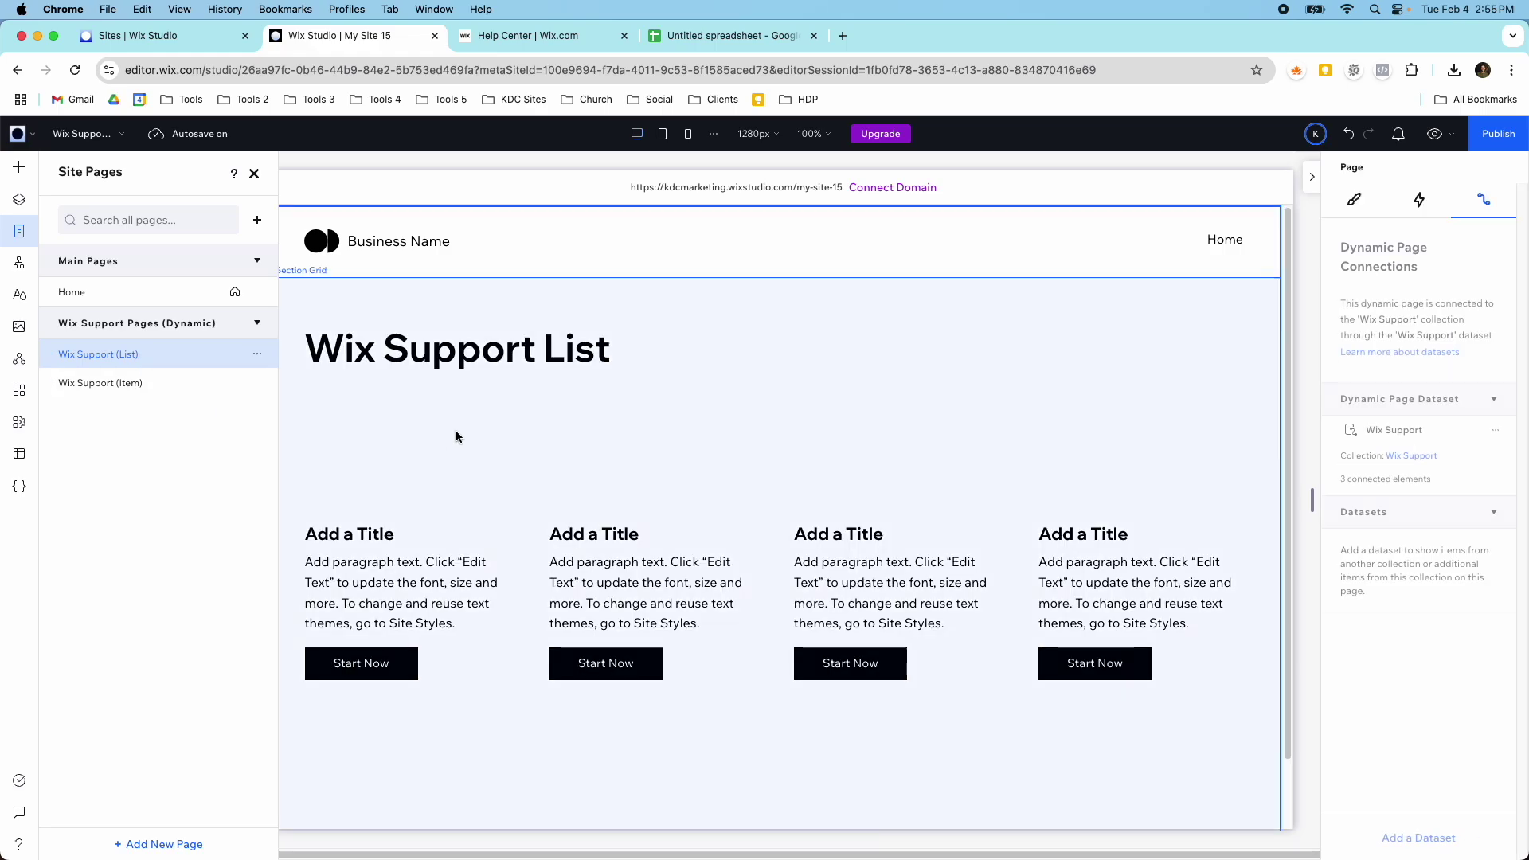
{"action": "scroll", "coordinate": [597, 567], "scroll_direction": "down", "scroll_amount": 2}
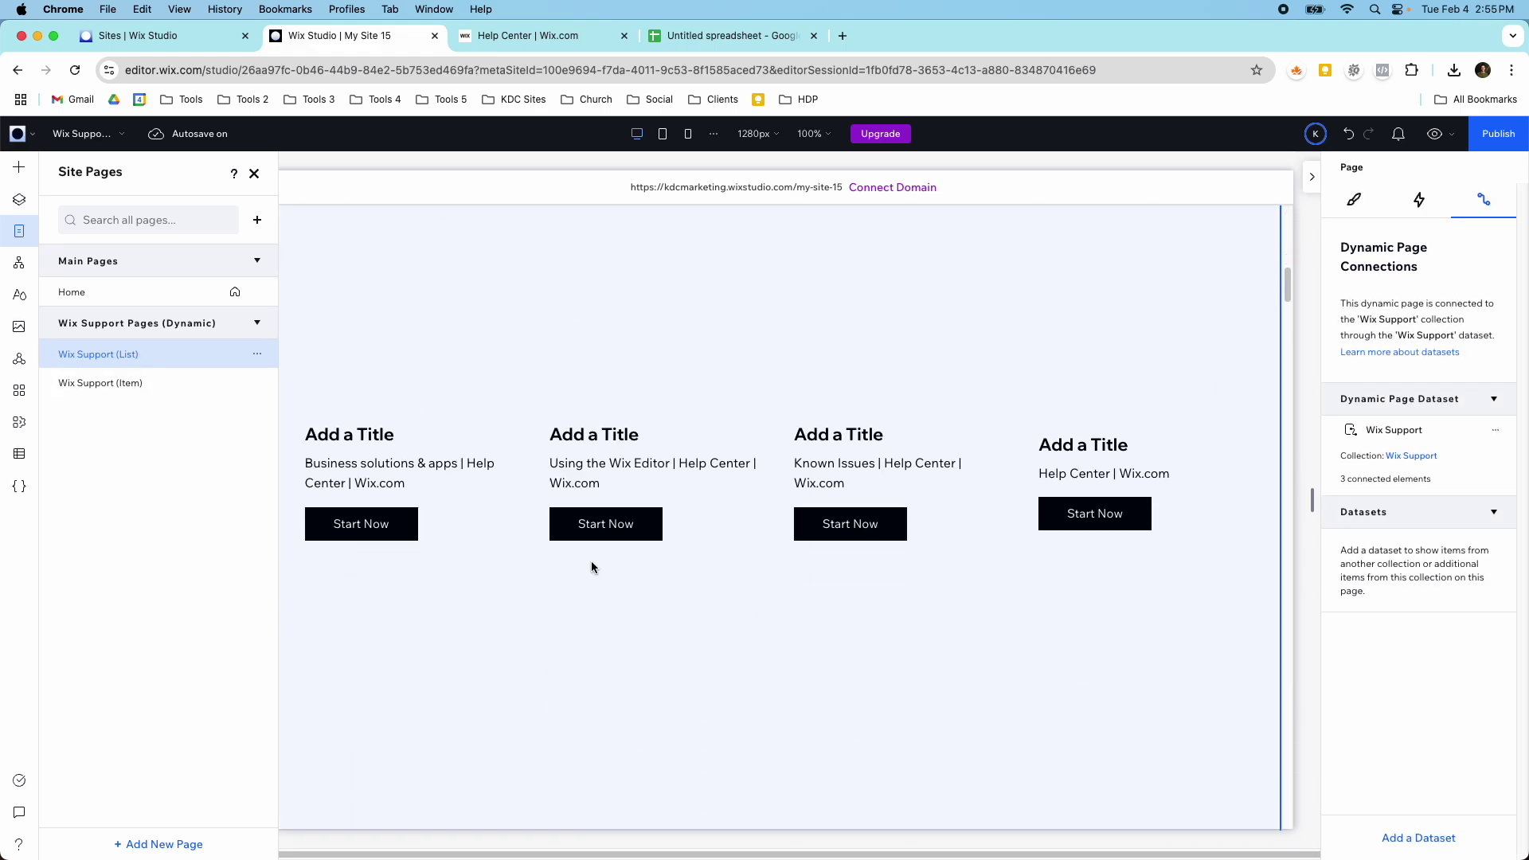
{"action": "scroll", "coordinate": [591, 567], "scroll_direction": "down", "scroll_amount": 1}
{"action": "left_click", "coordinate": [830, 423]}
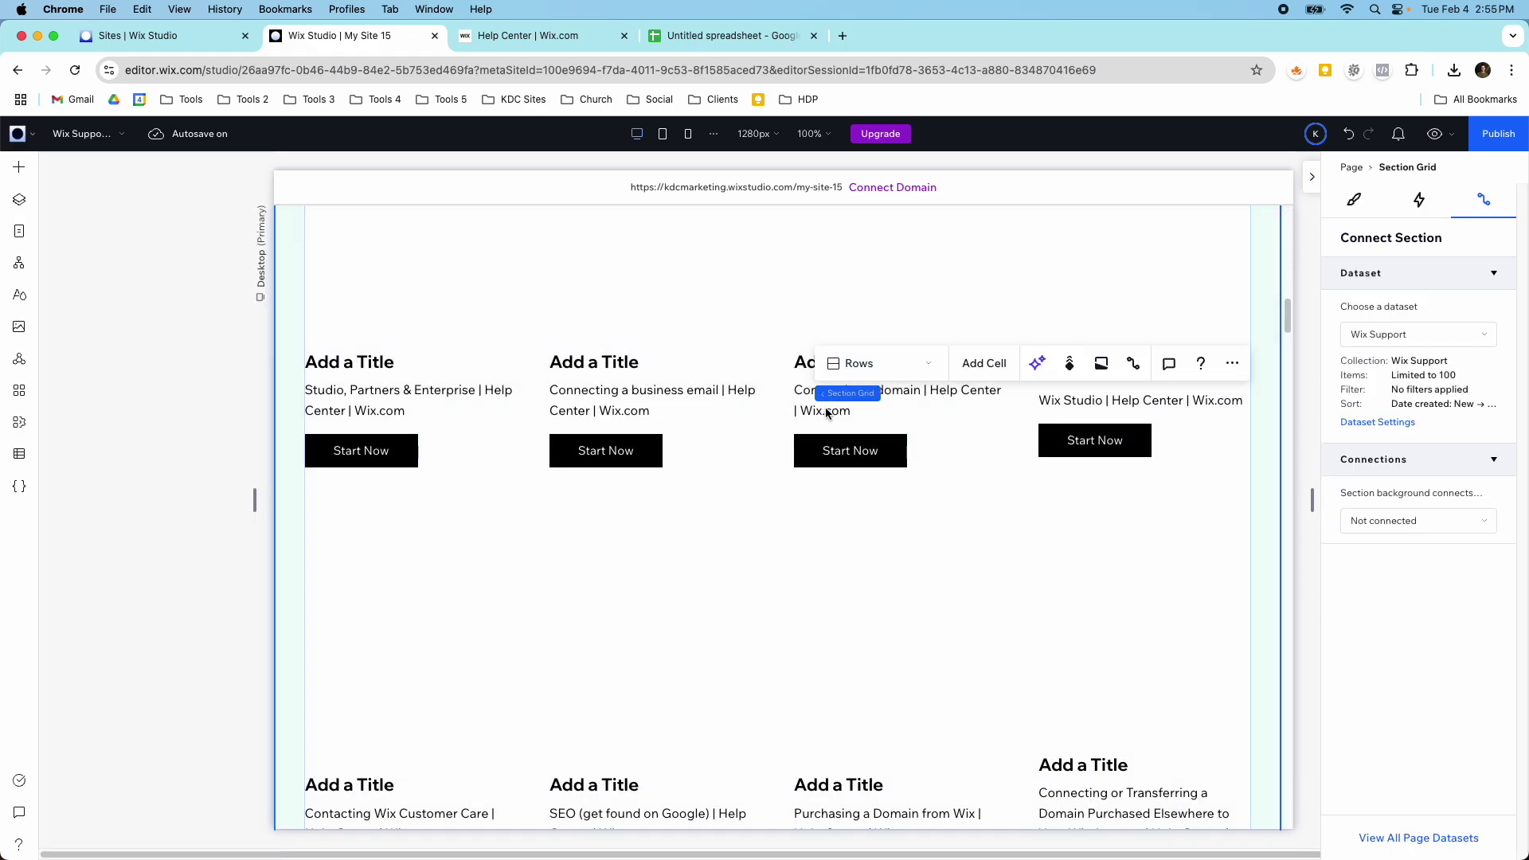
{"action": "left_click", "coordinate": [679, 392]}
{"action": "left_click", "coordinate": [620, 405]}
{"action": "left_click", "coordinate": [621, 405]}
{"action": "left_click", "coordinate": [599, 403]}
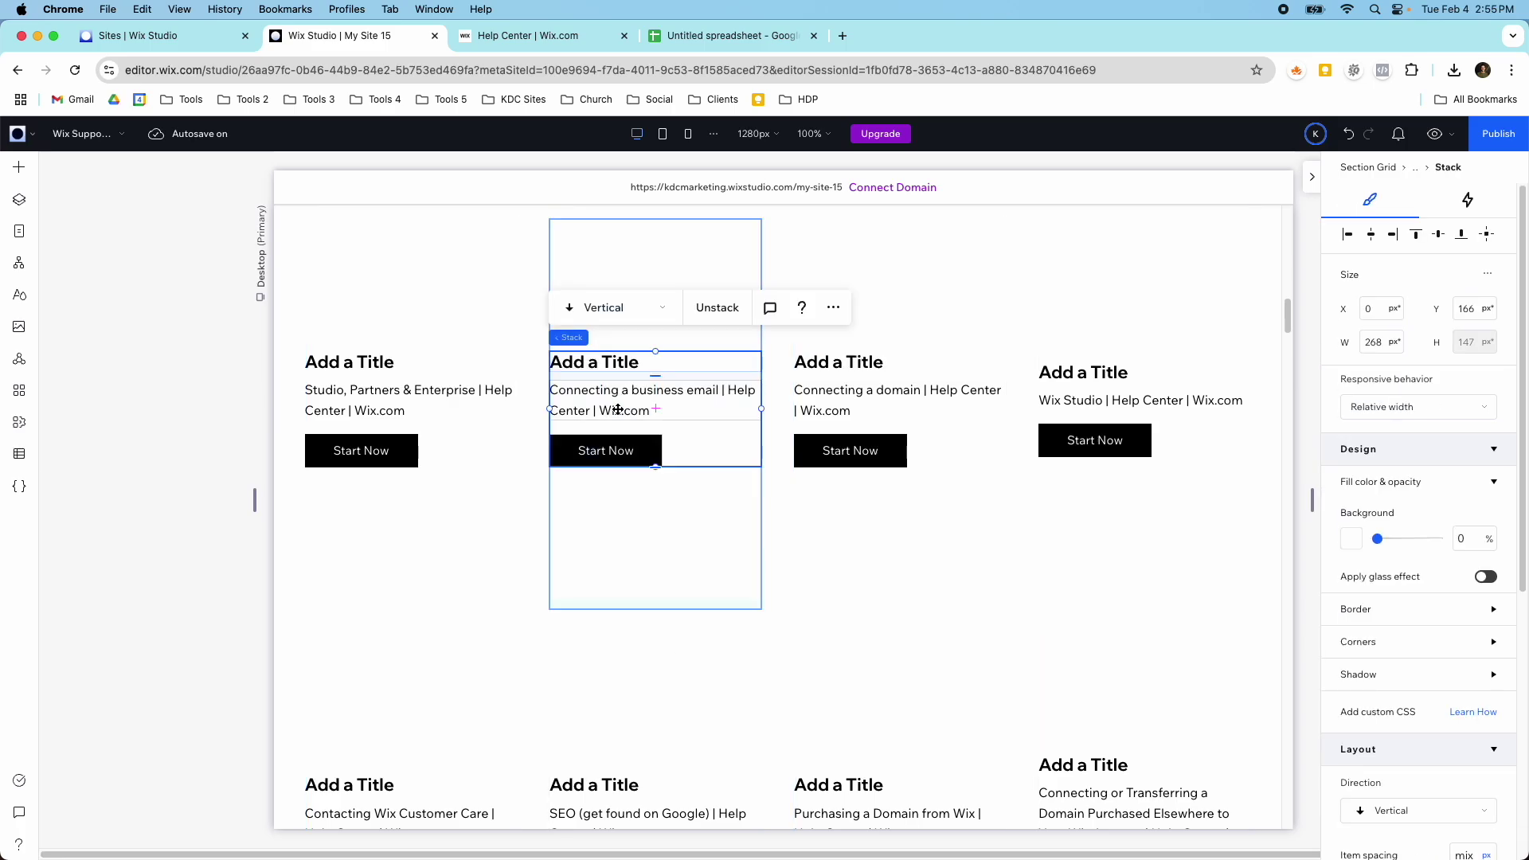
{"action": "left_click", "coordinate": [596, 402]}
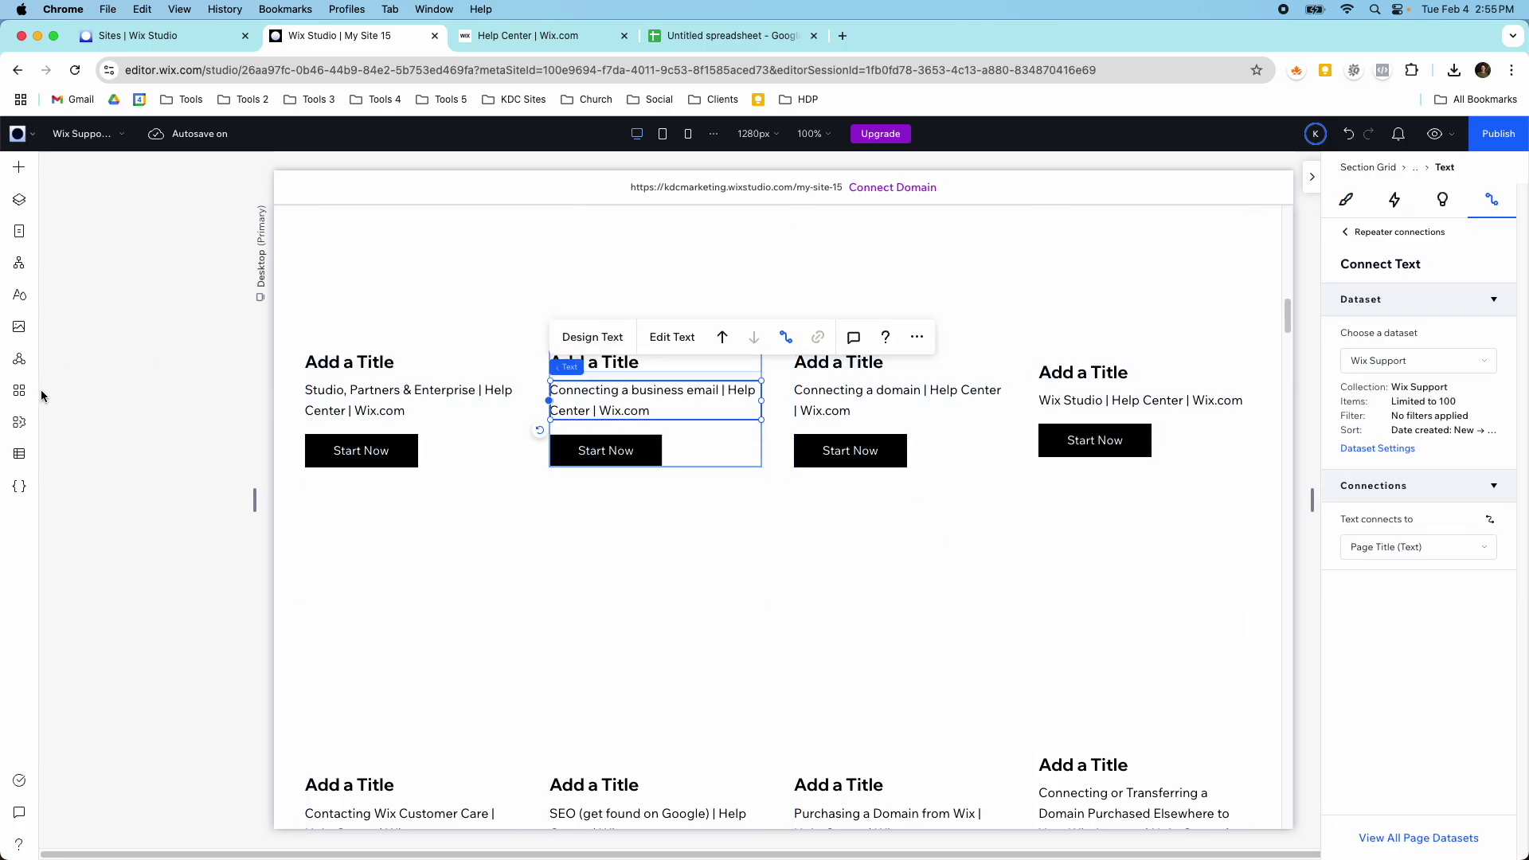
- Open the Wix Support collection and examine its Title column and the dynamic page URL columns
{"action": "left_click", "coordinate": [19, 454]}
{"action": "left_click", "coordinate": [119, 208]}
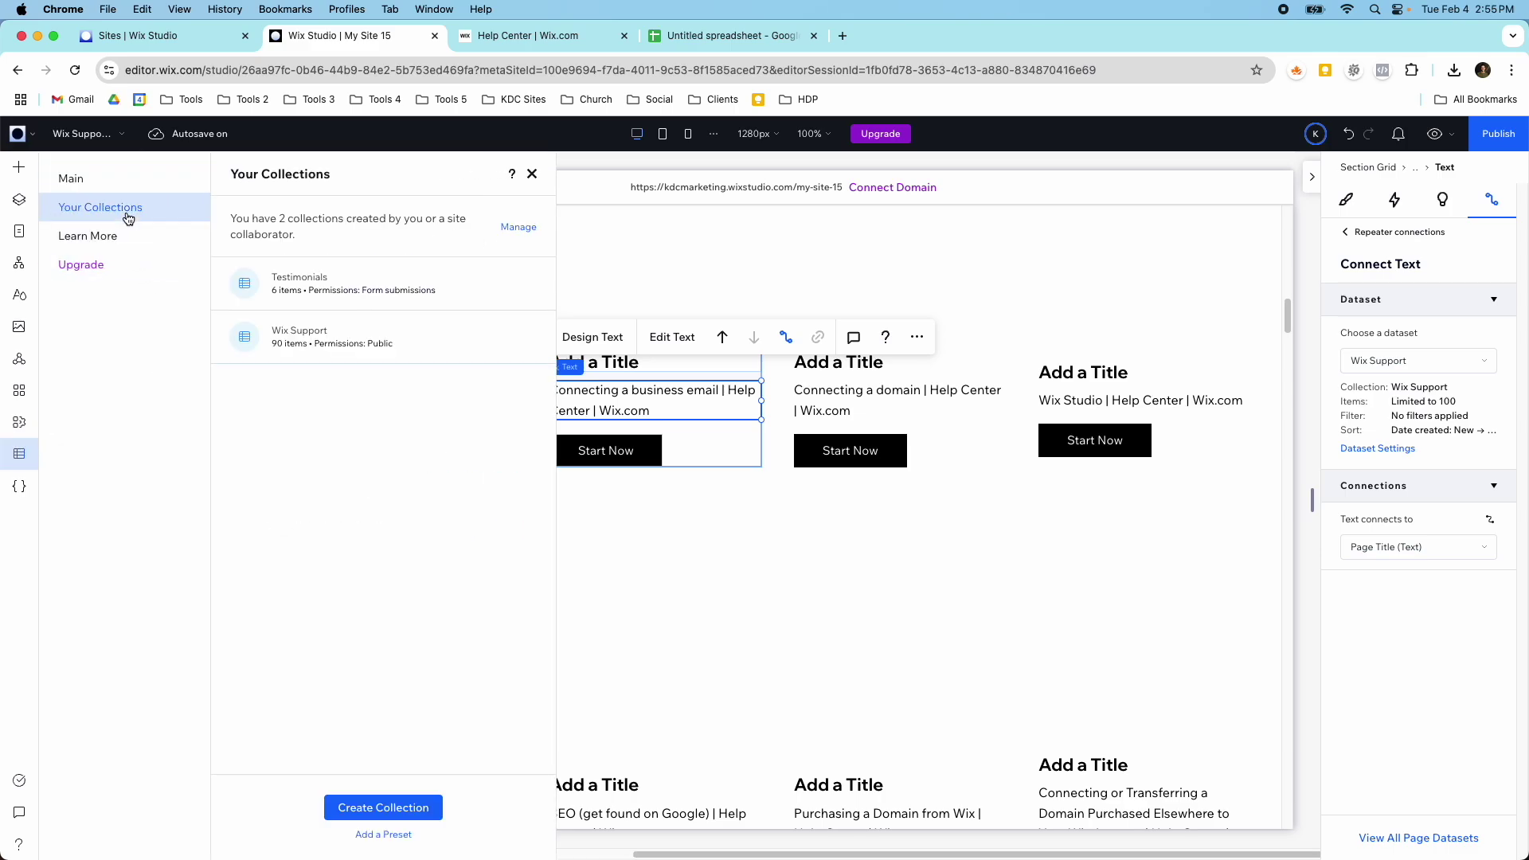
{"action": "left_click", "coordinate": [333, 342]}
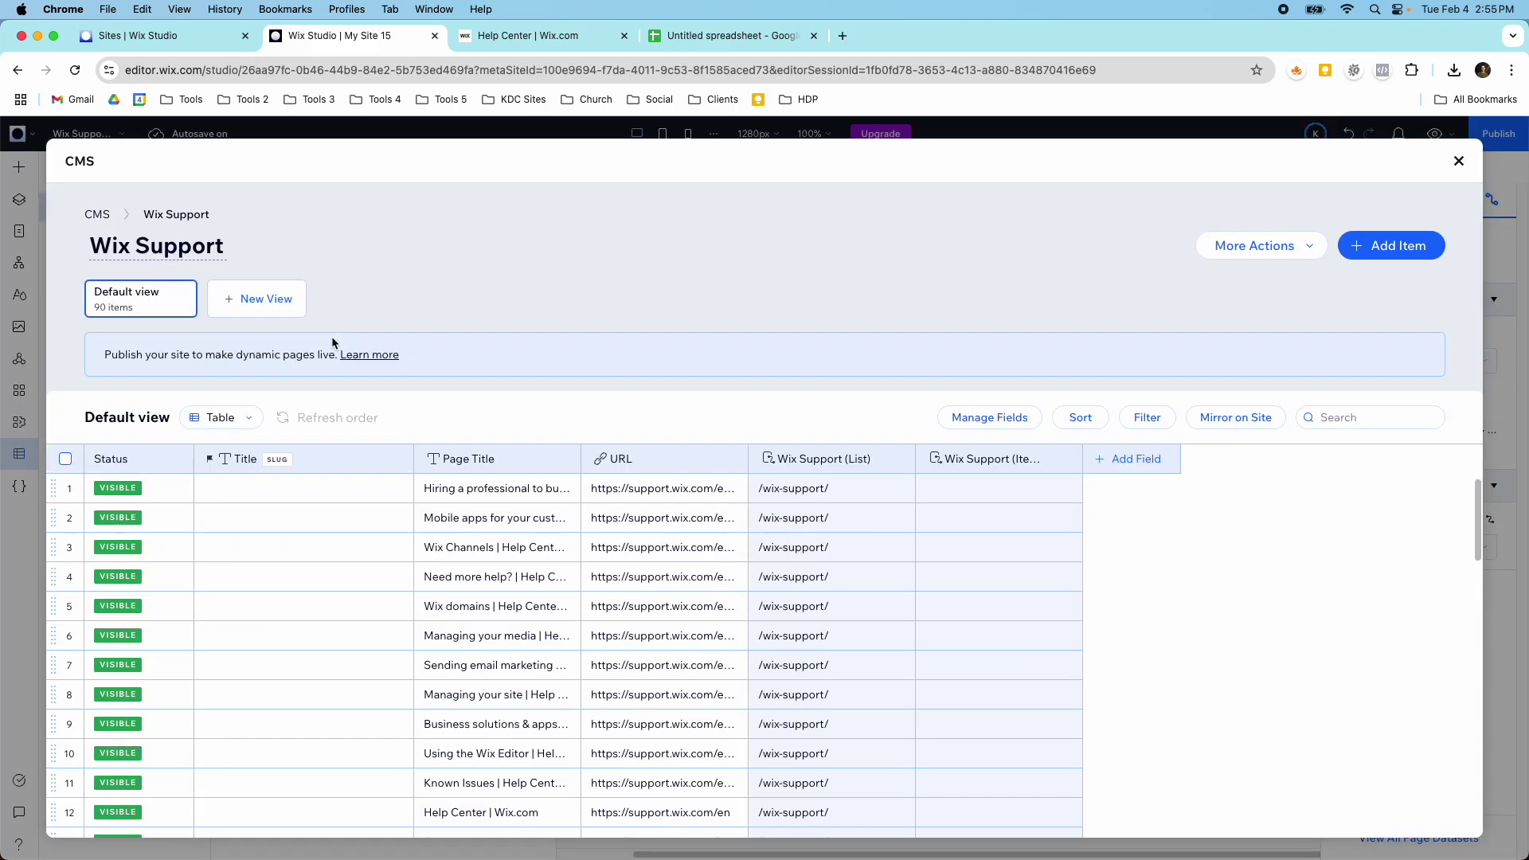
{"action": "scroll", "coordinate": [374, 510], "scroll_direction": "down", "scroll_amount": 3}
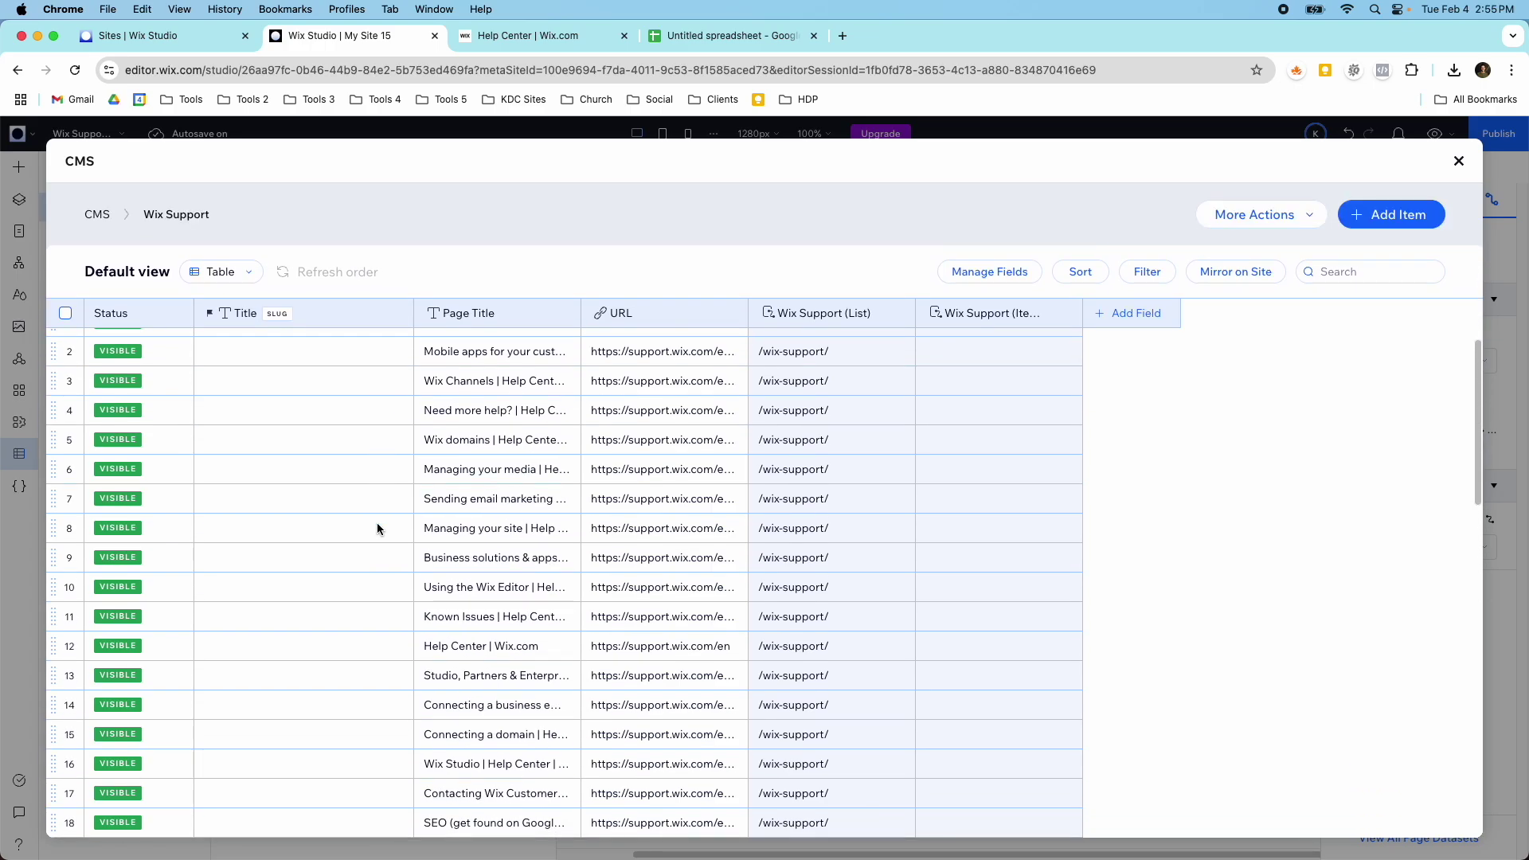
- Copy all values of the Page Title column into the Title column of the Wix Support collection, starting at the first item
{"action": "scroll", "coordinate": [446, 496], "scroll_direction": "up", "scroll_amount": 1}
{"action": "scroll", "coordinate": [465, 494], "scroll_direction": "up", "scroll_amount": 2}
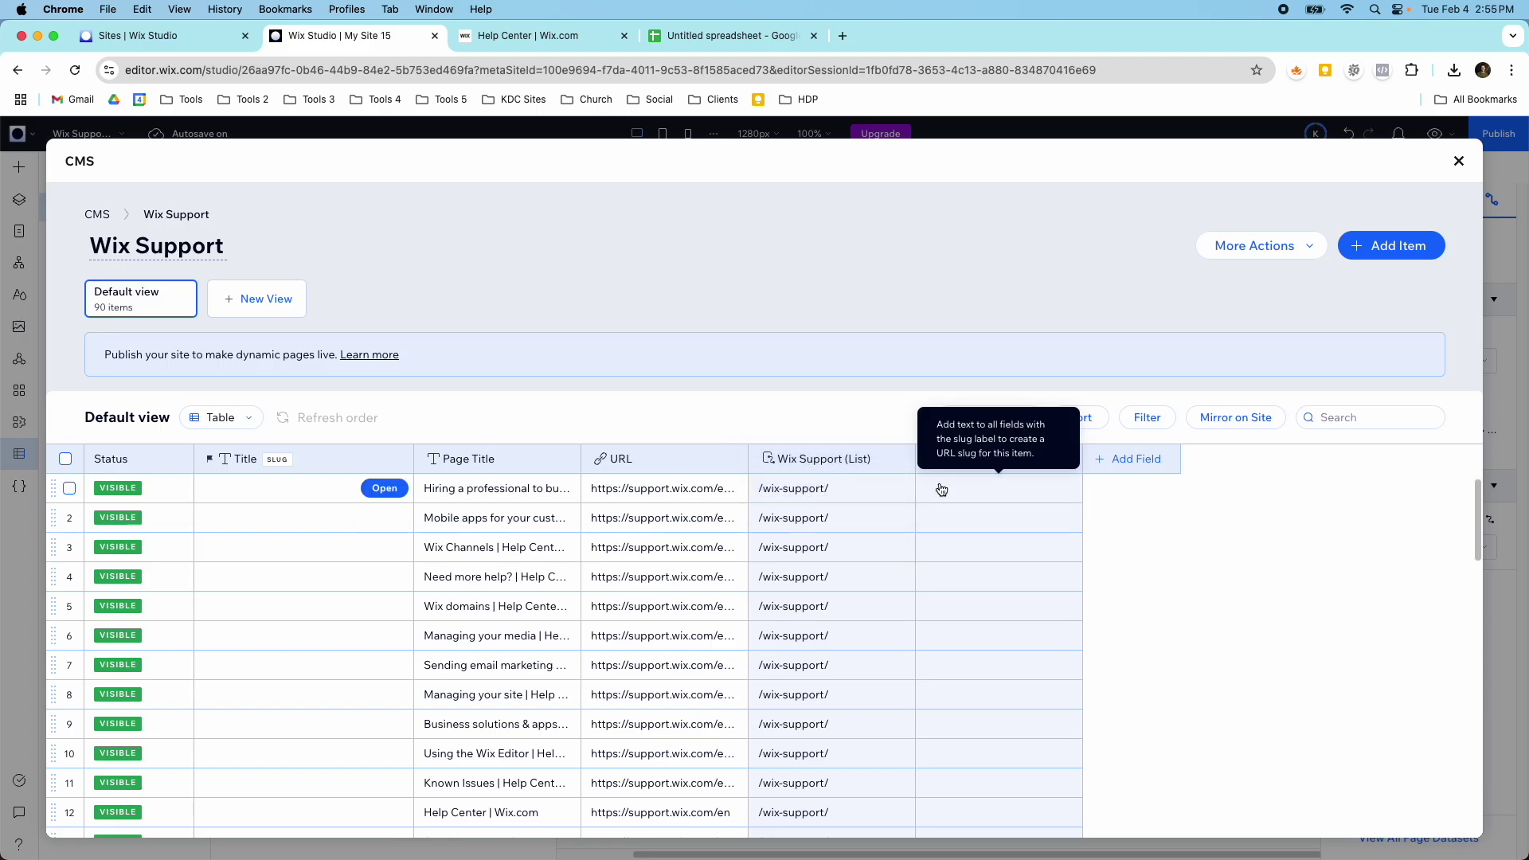
{"action": "scroll", "coordinate": [605, 574], "scroll_direction": "down", "scroll_amount": 3}
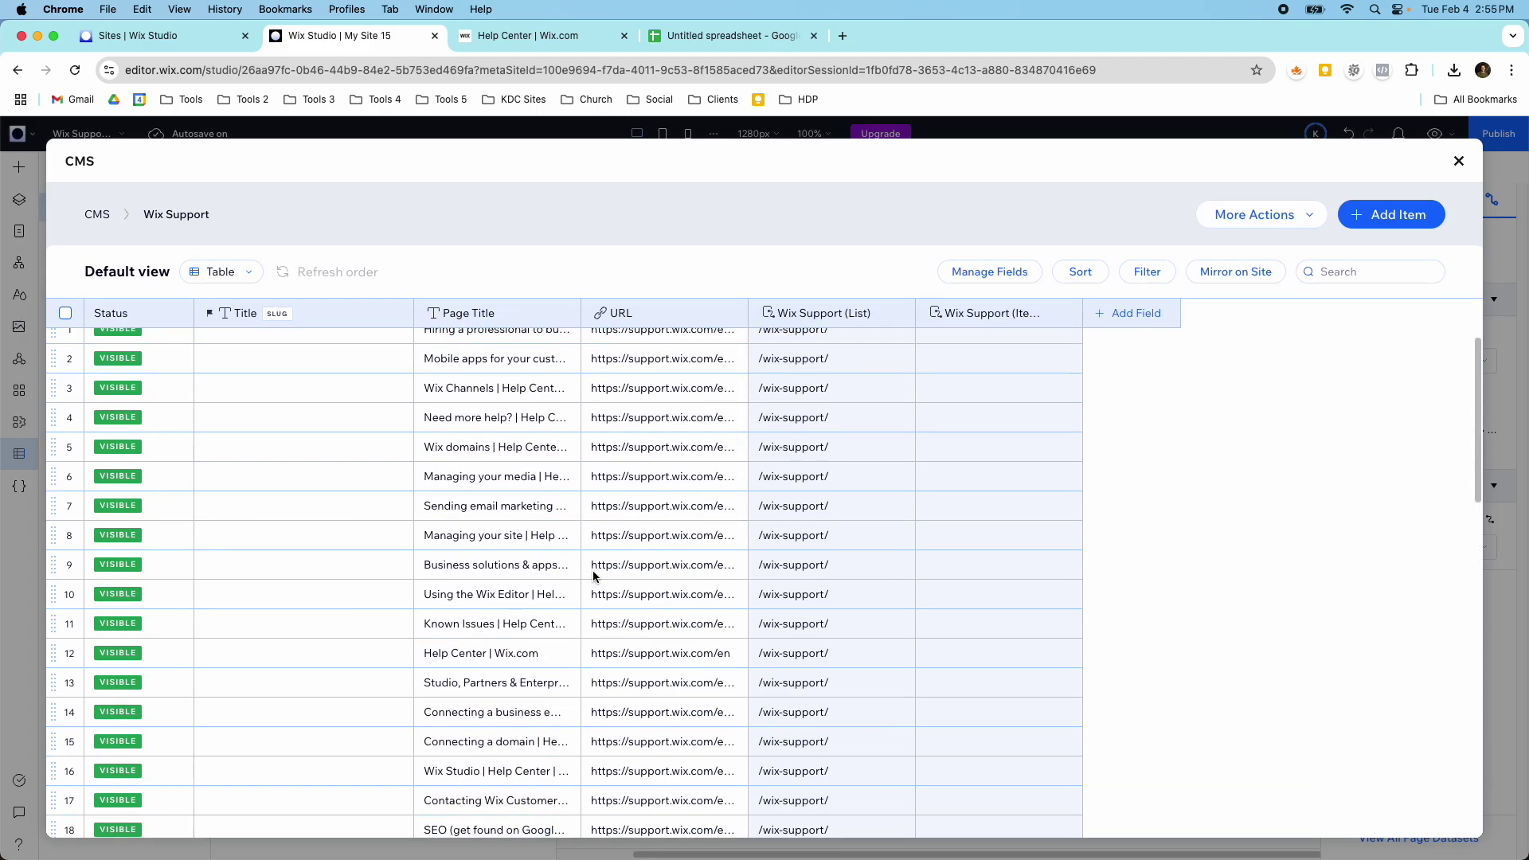
{"action": "scroll", "coordinate": [394, 494], "scroll_direction": "up", "scroll_amount": 2}
{"action": "scroll", "coordinate": [394, 494], "scroll_direction": "up", "scroll_amount": 1}
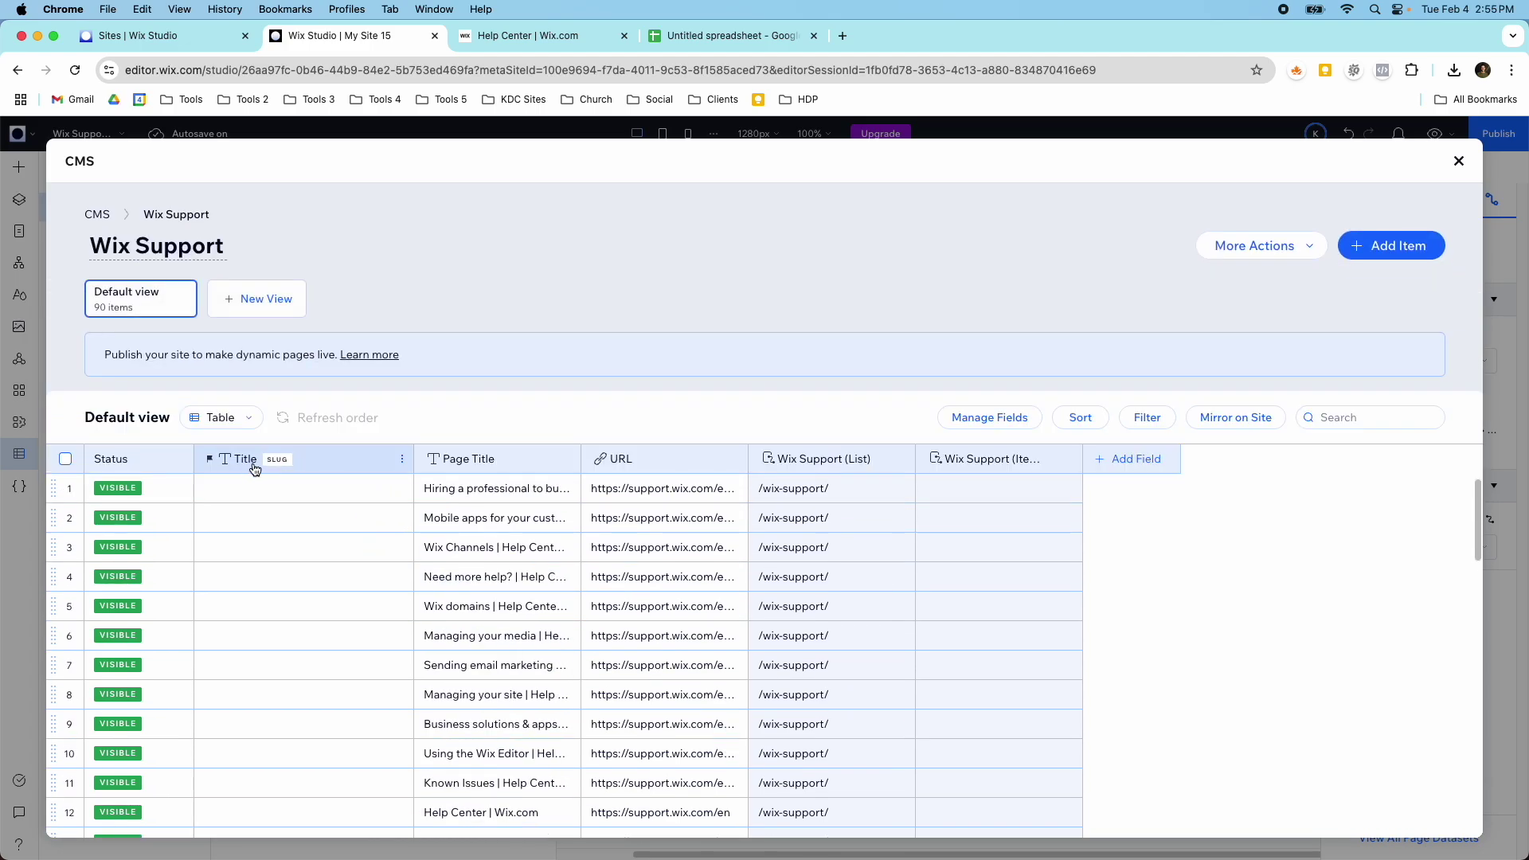
{"action": "mouse_move", "coordinate": [290, 466]}
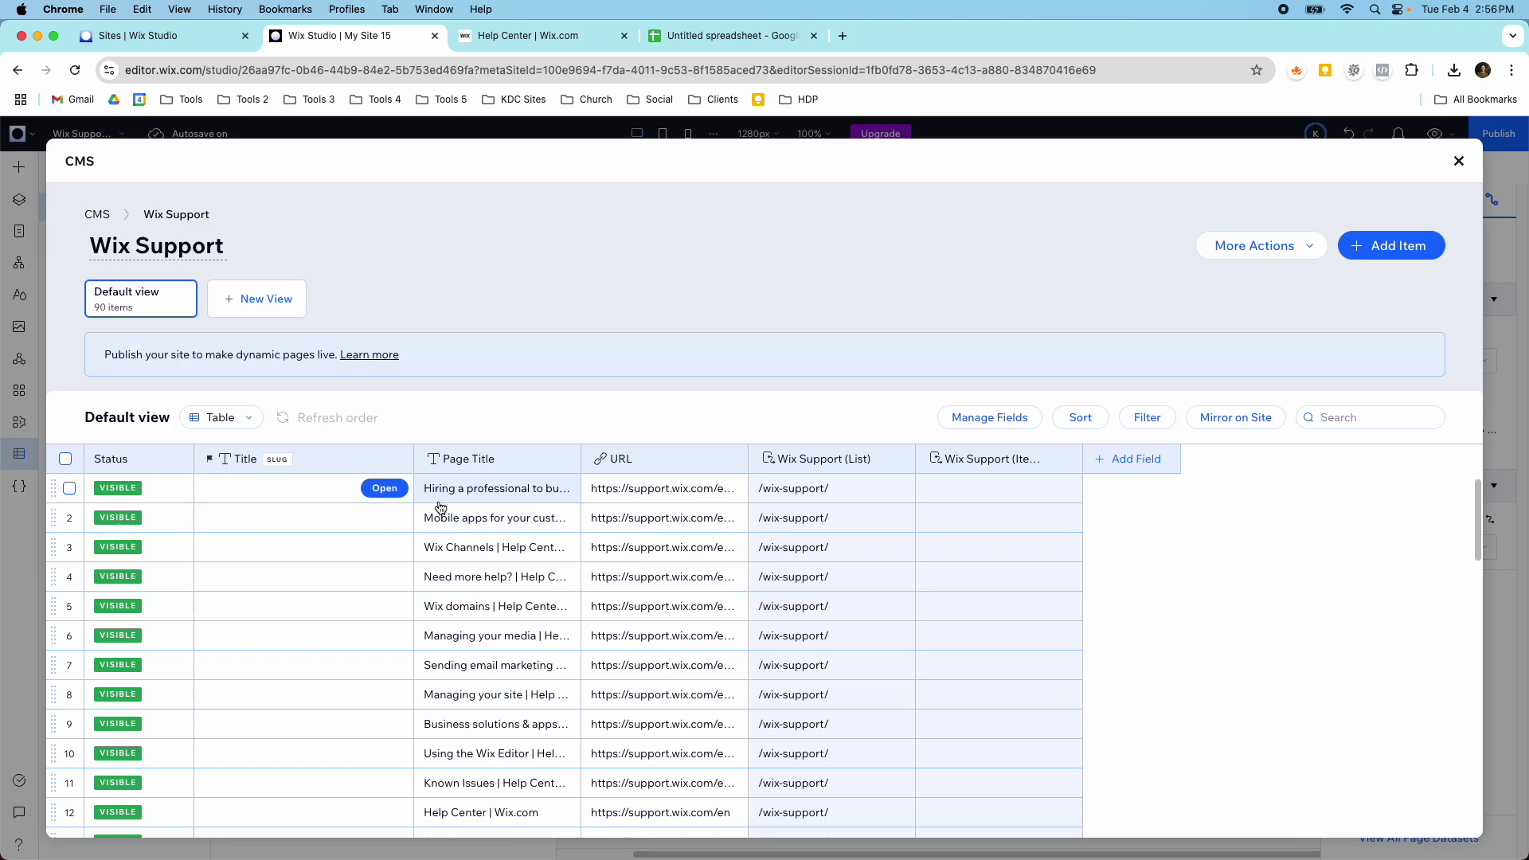
{"action": "left_click_drag", "start_coordinate": [420, 498], "coordinate": [465, 720]}
{"action": "key", "text": "super+c"}
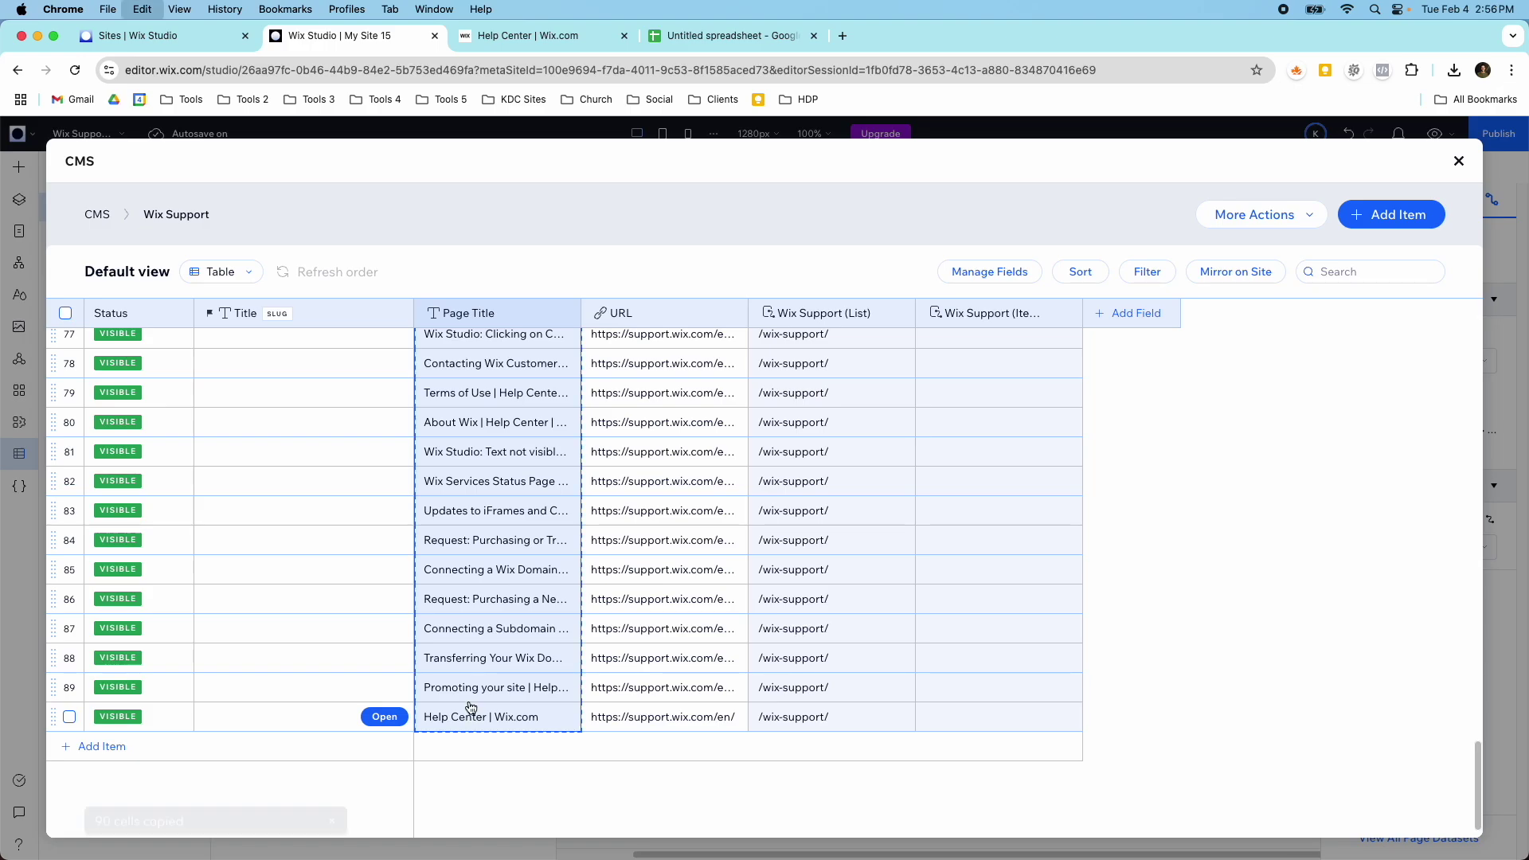
{"action": "scroll", "coordinate": [359, 605], "scroll_direction": "up", "scroll_amount": 20}
{"action": "left_click", "coordinate": [250, 500]}
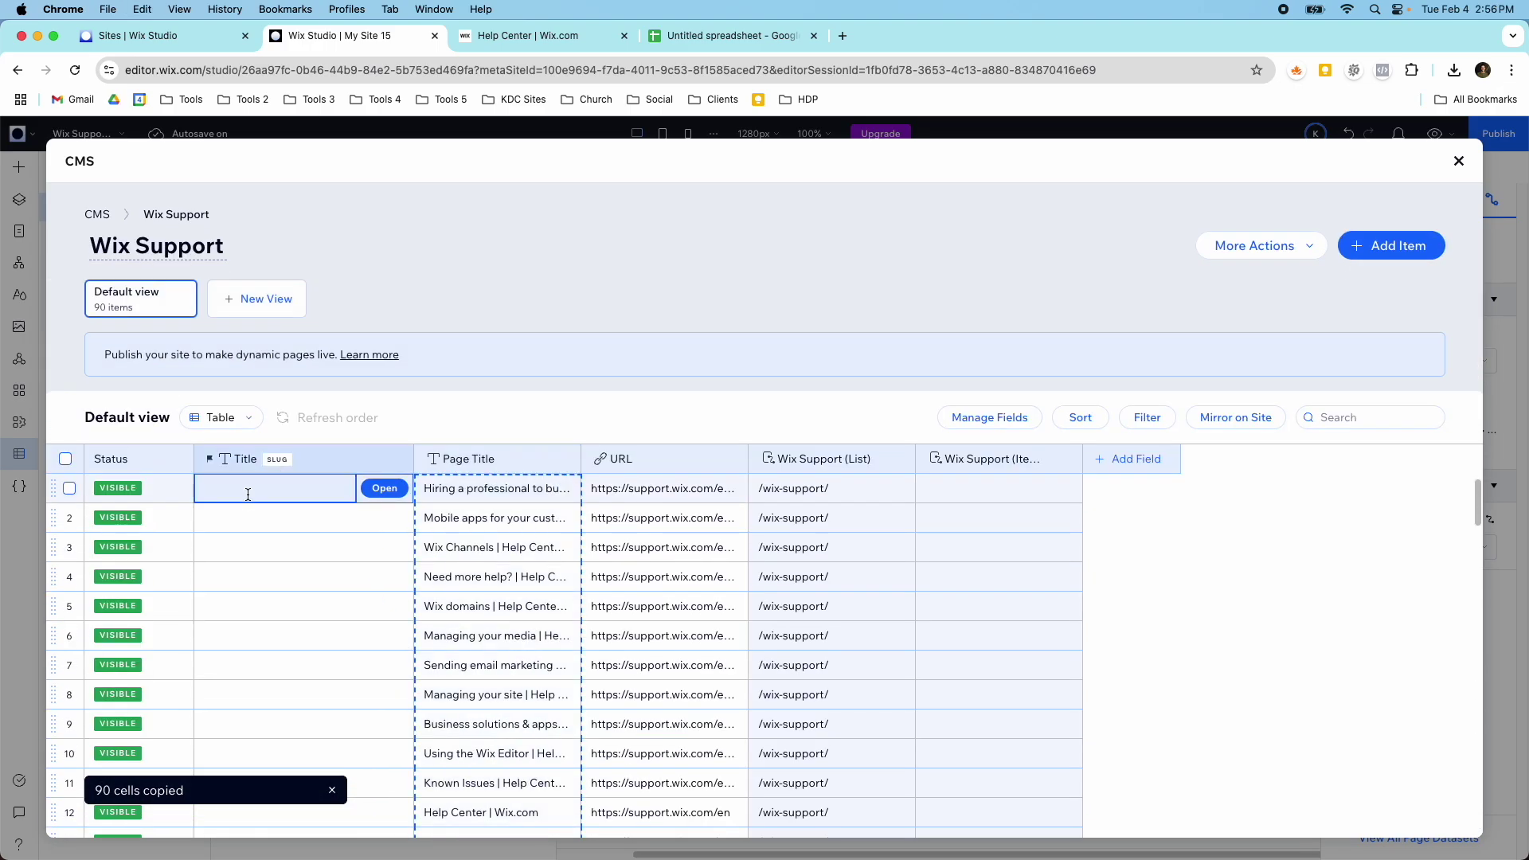
{"action": "key", "text": "super+v"}
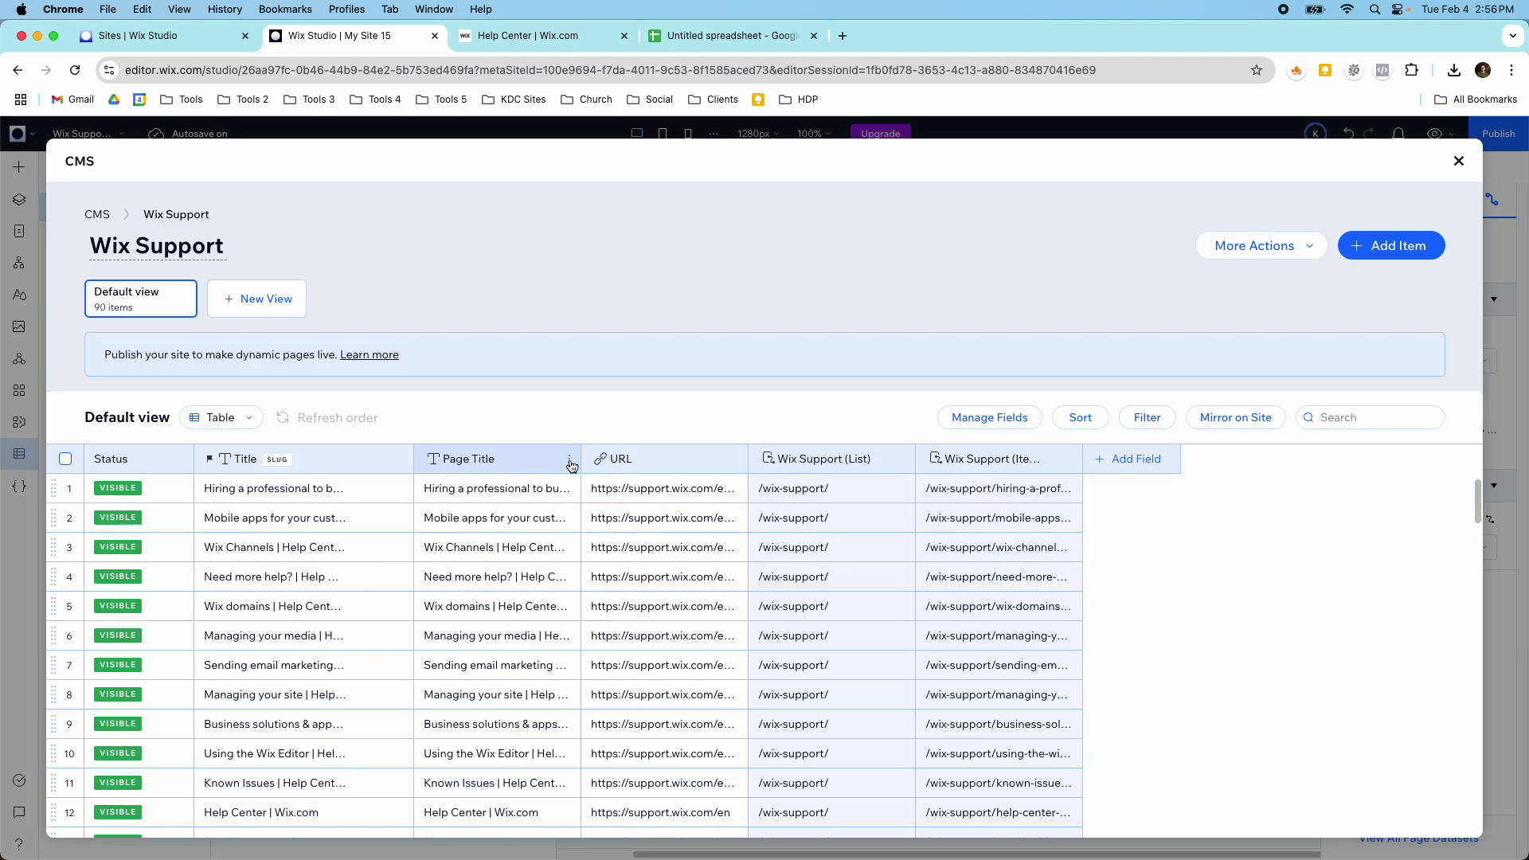
- Duplicate the Page Title field with its content, and permanently delete the duplicate field
{"action": "left_click", "coordinate": [570, 462]}
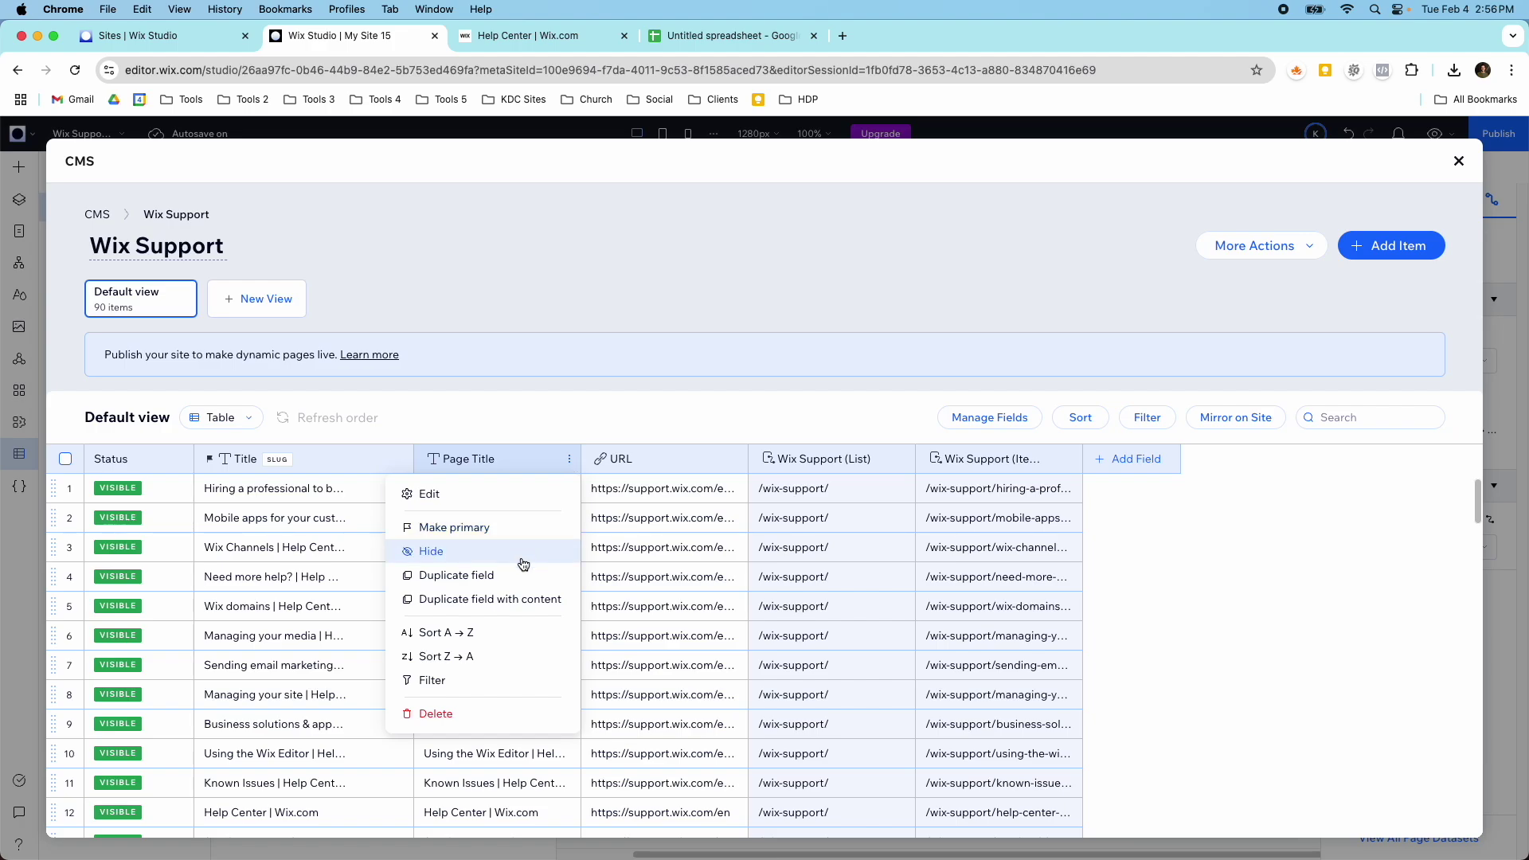
{"action": "left_click", "coordinate": [546, 601]}
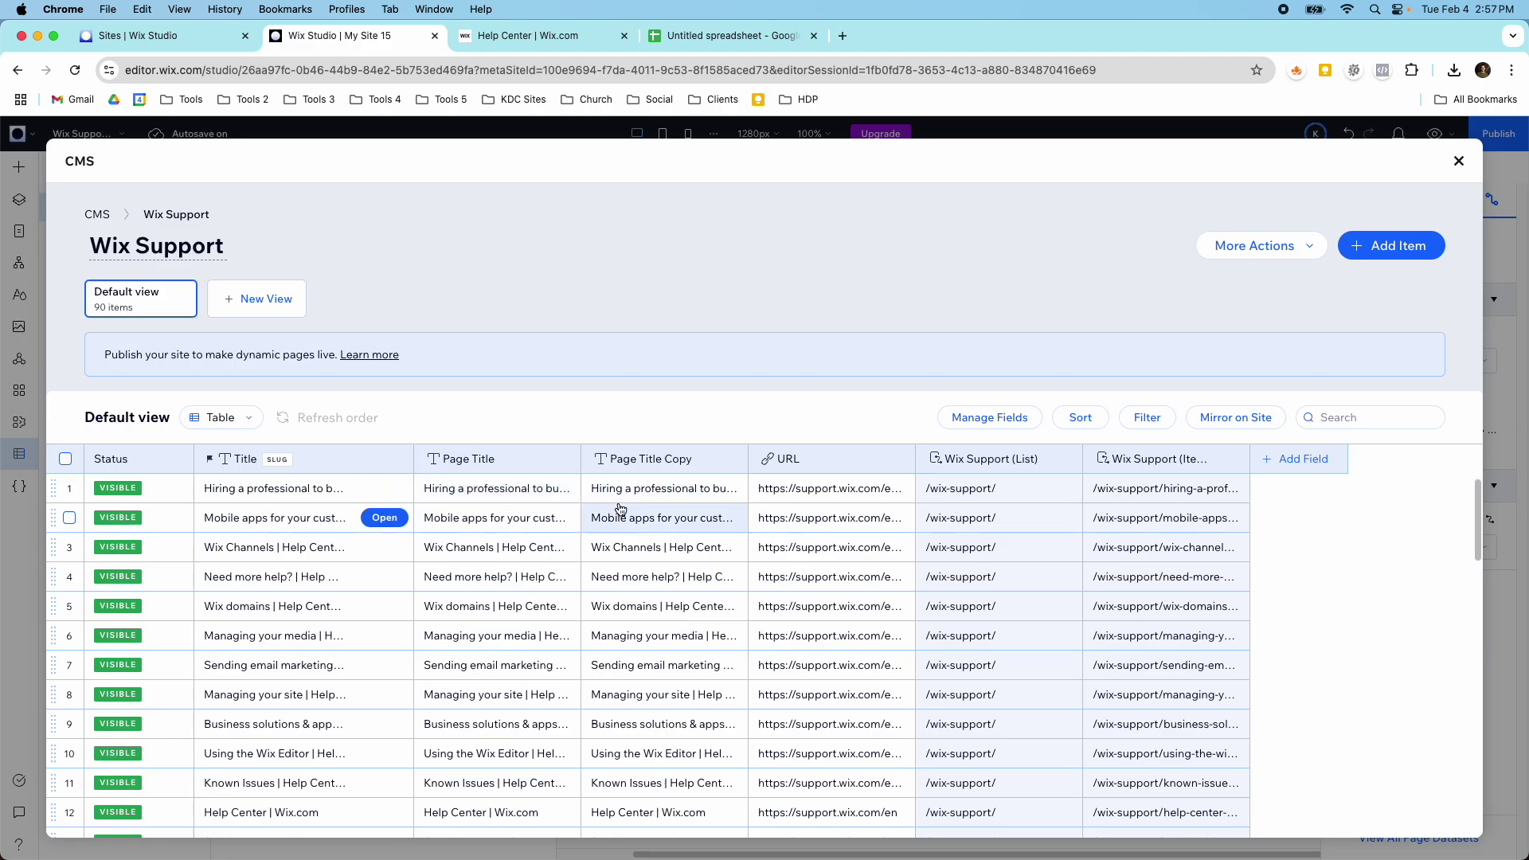
{"action": "left_click", "coordinate": [737, 459]}
{"action": "left_click", "coordinate": [657, 712]}
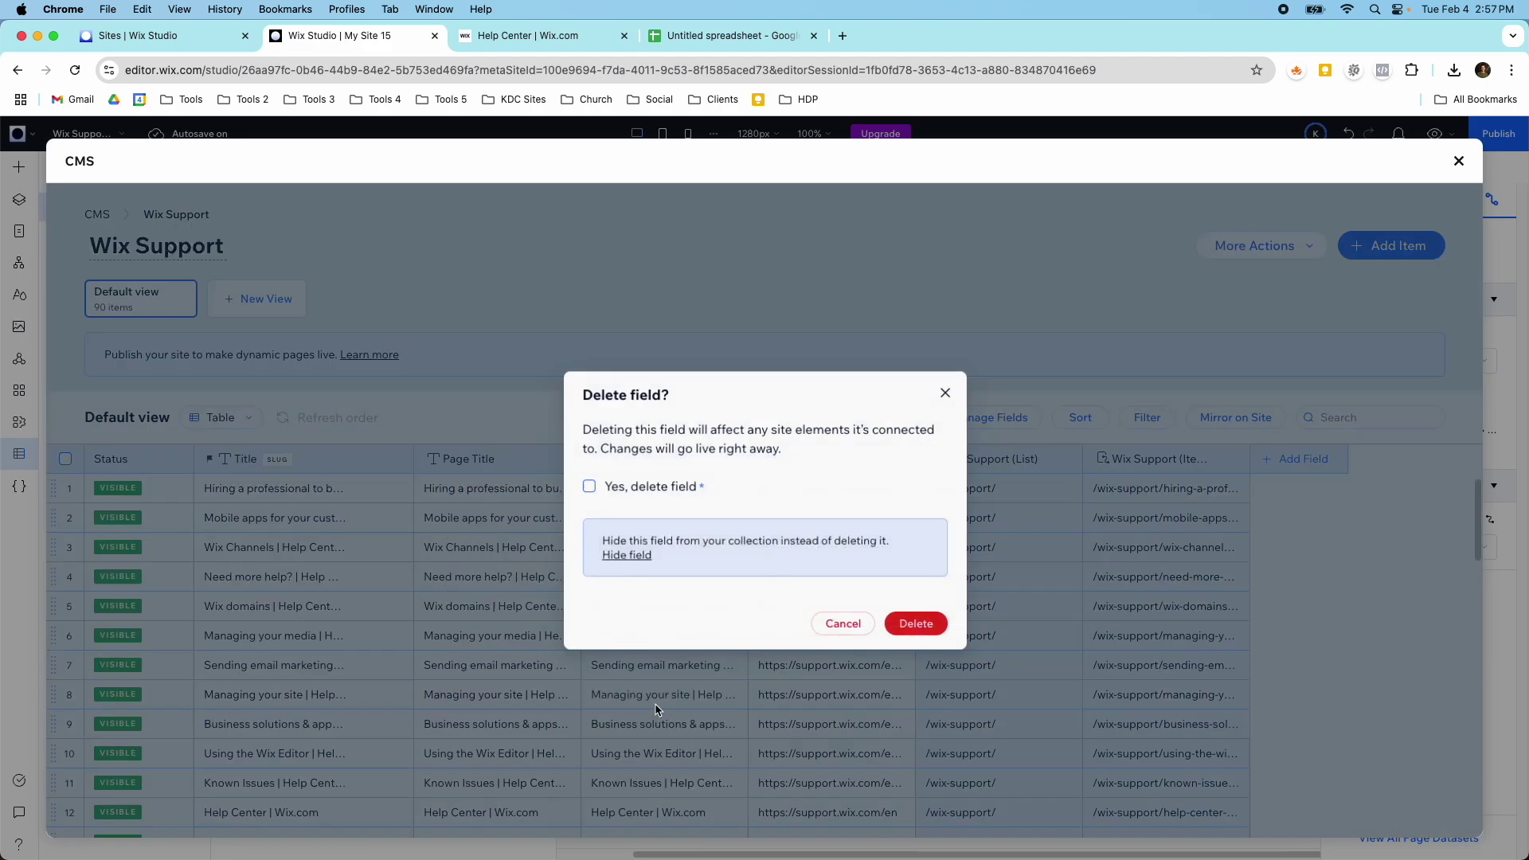
{"action": "left_click", "coordinate": [603, 493]}
{"action": "left_click", "coordinate": [917, 624]}
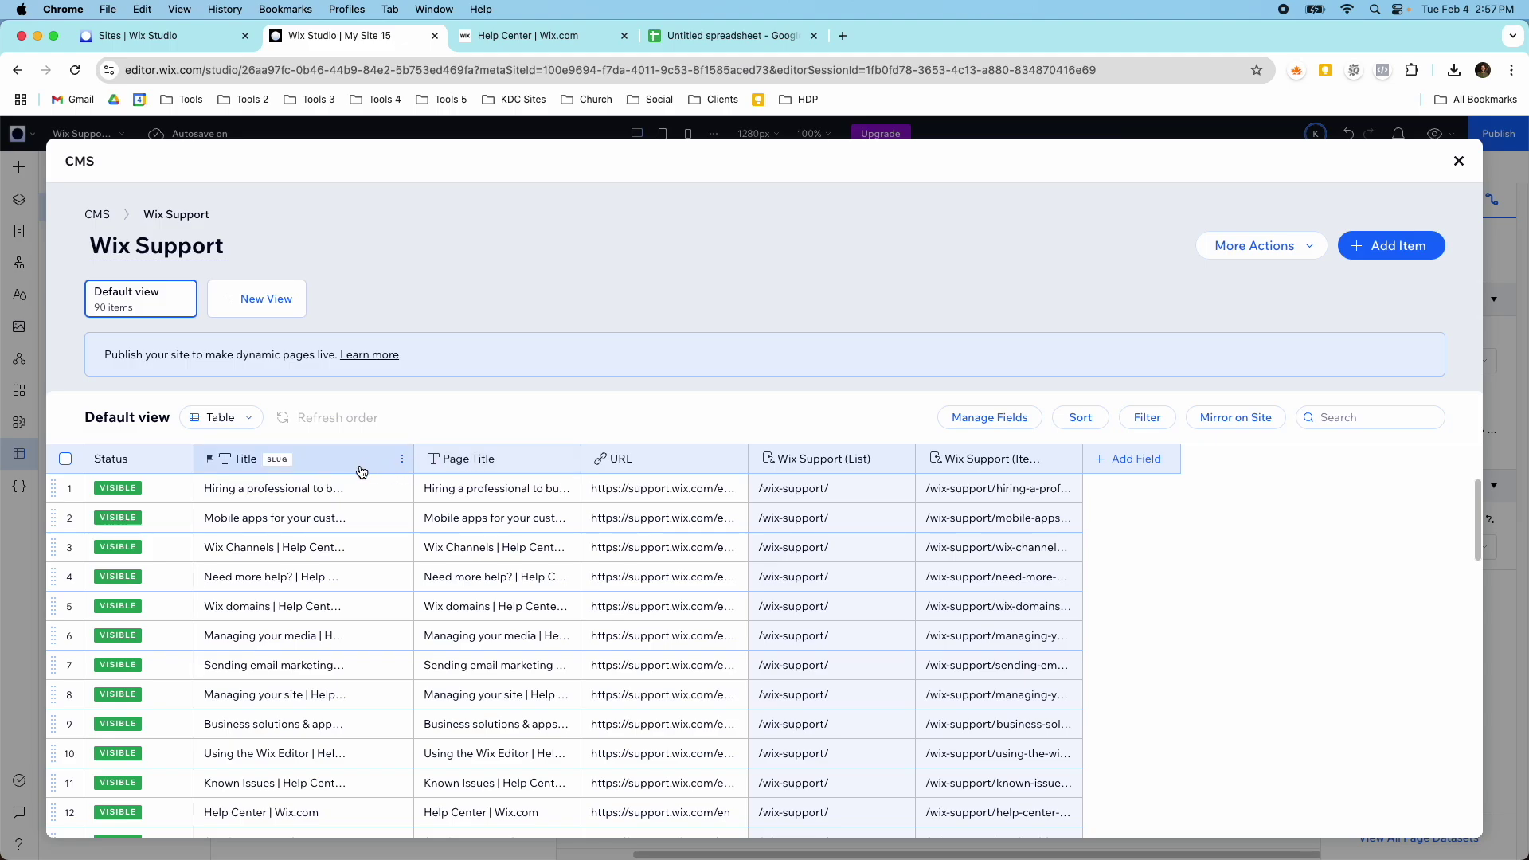
- Make Page Title the collection's primary field without refreshing the collection, and return the primary role to the Title field
{"action": "left_click", "coordinate": [569, 462]}
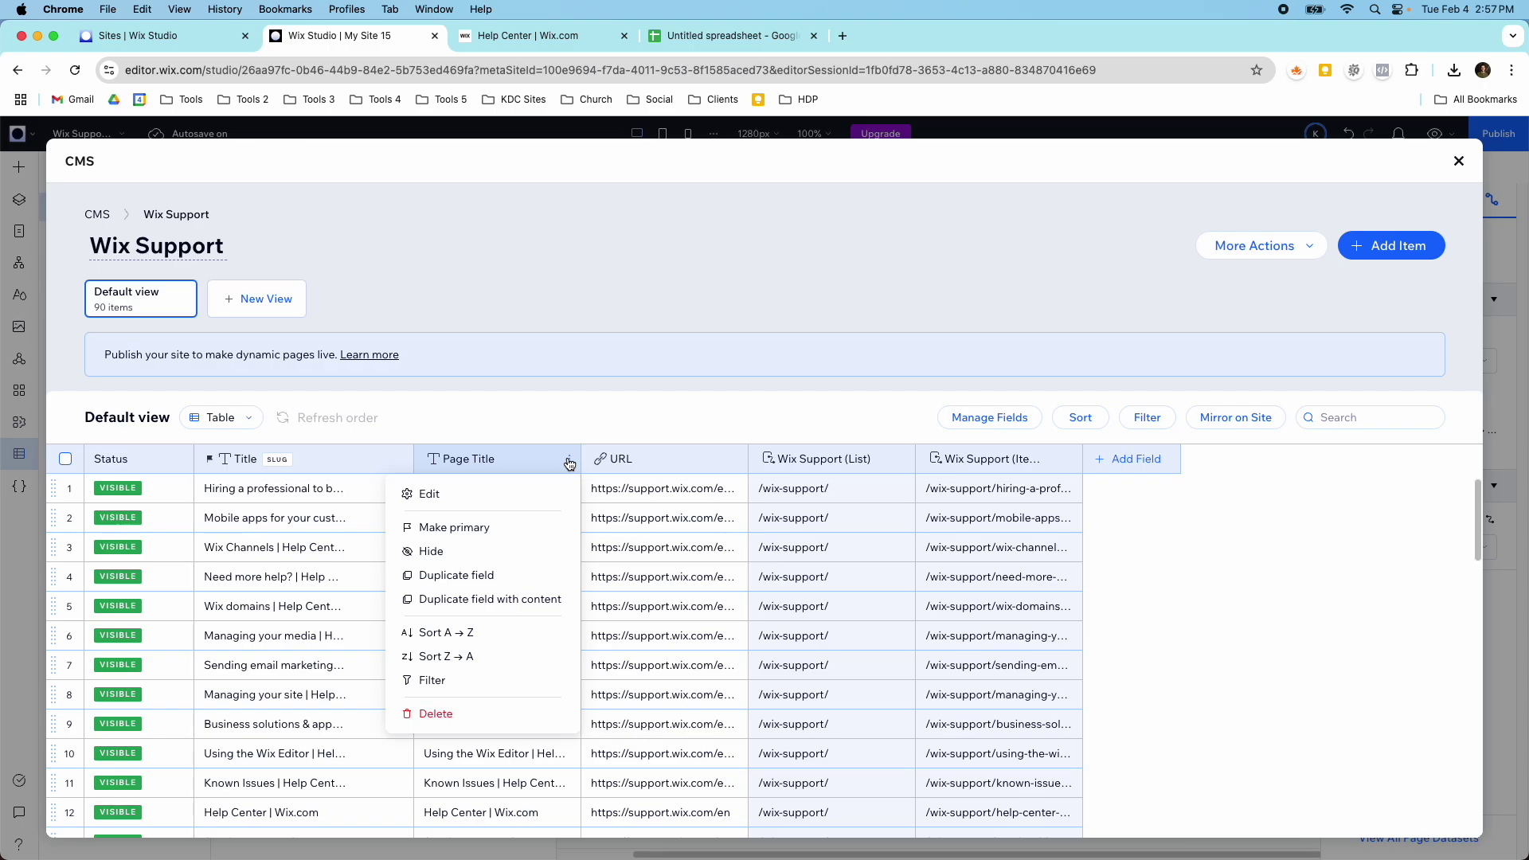
{"action": "left_click", "coordinate": [550, 524]}
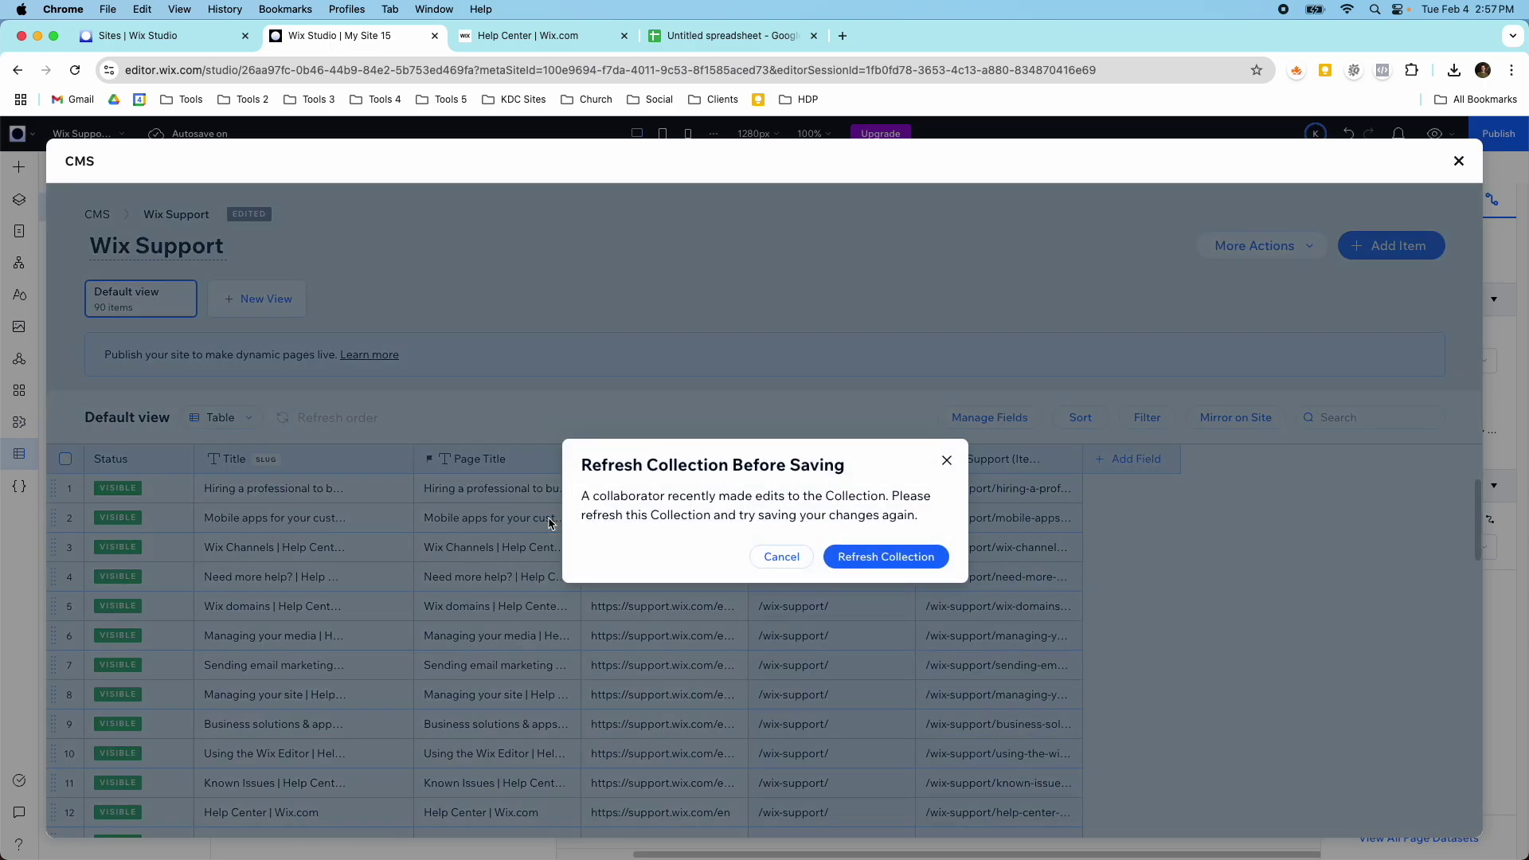
{"action": "left_click", "coordinate": [784, 557]}
{"action": "mouse_move", "coordinate": [420, 467]}
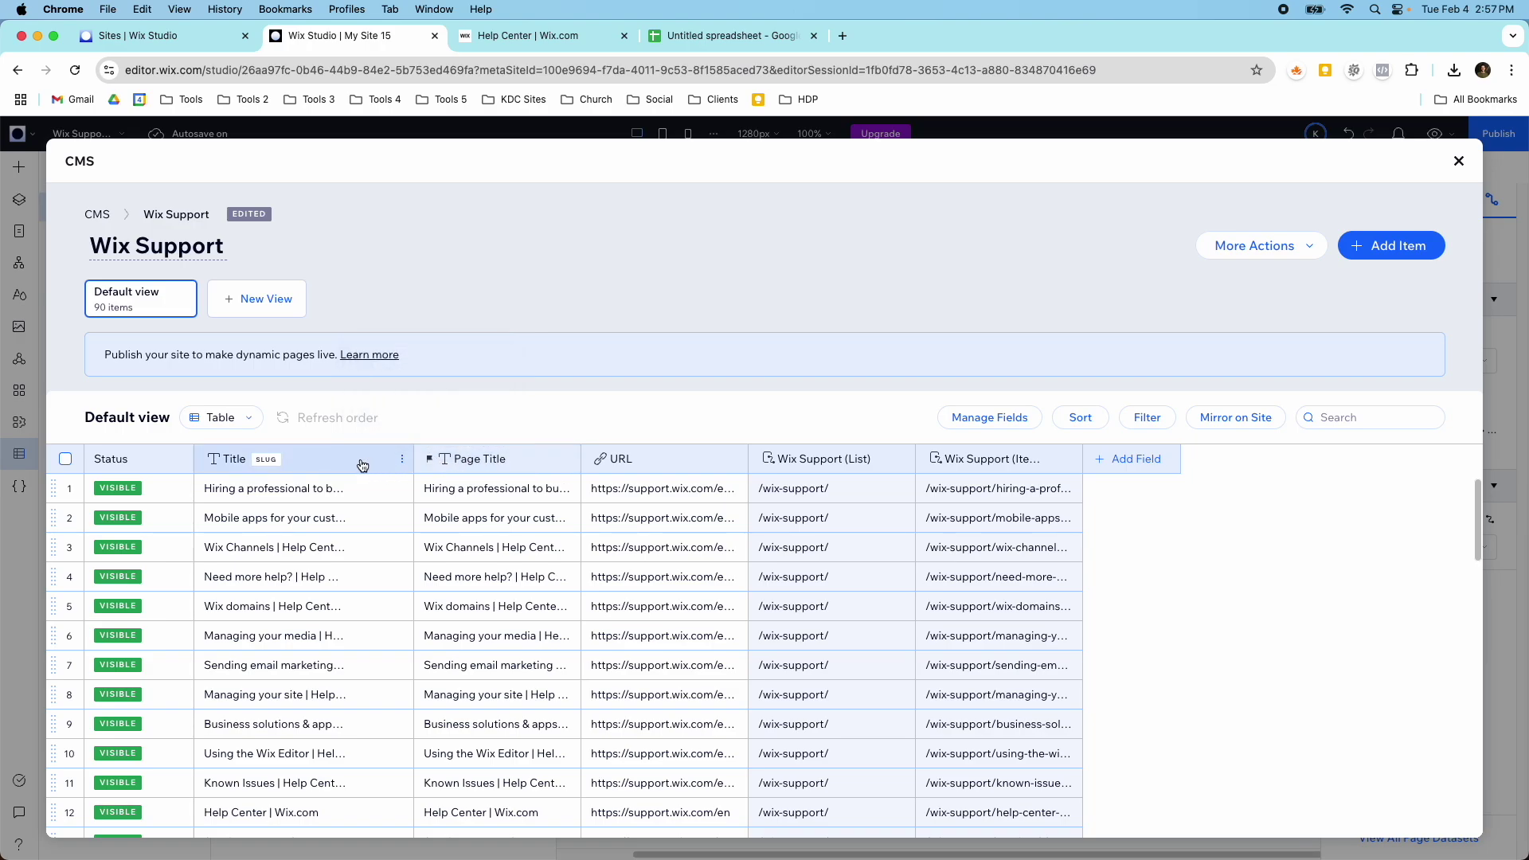
{"action": "mouse_move", "coordinate": [385, 486]}
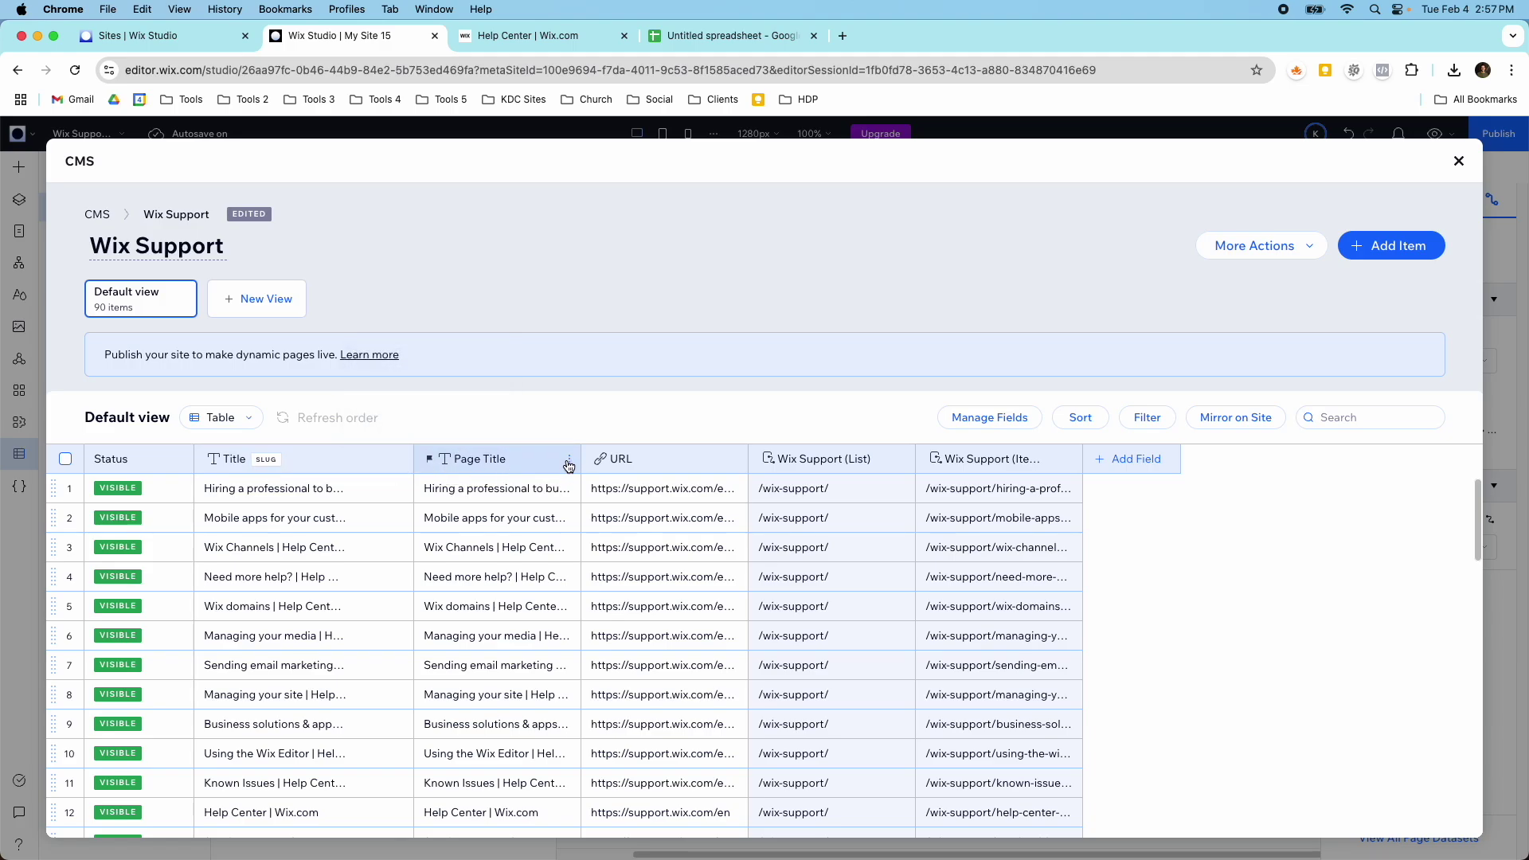
{"action": "left_click", "coordinate": [403, 459]}
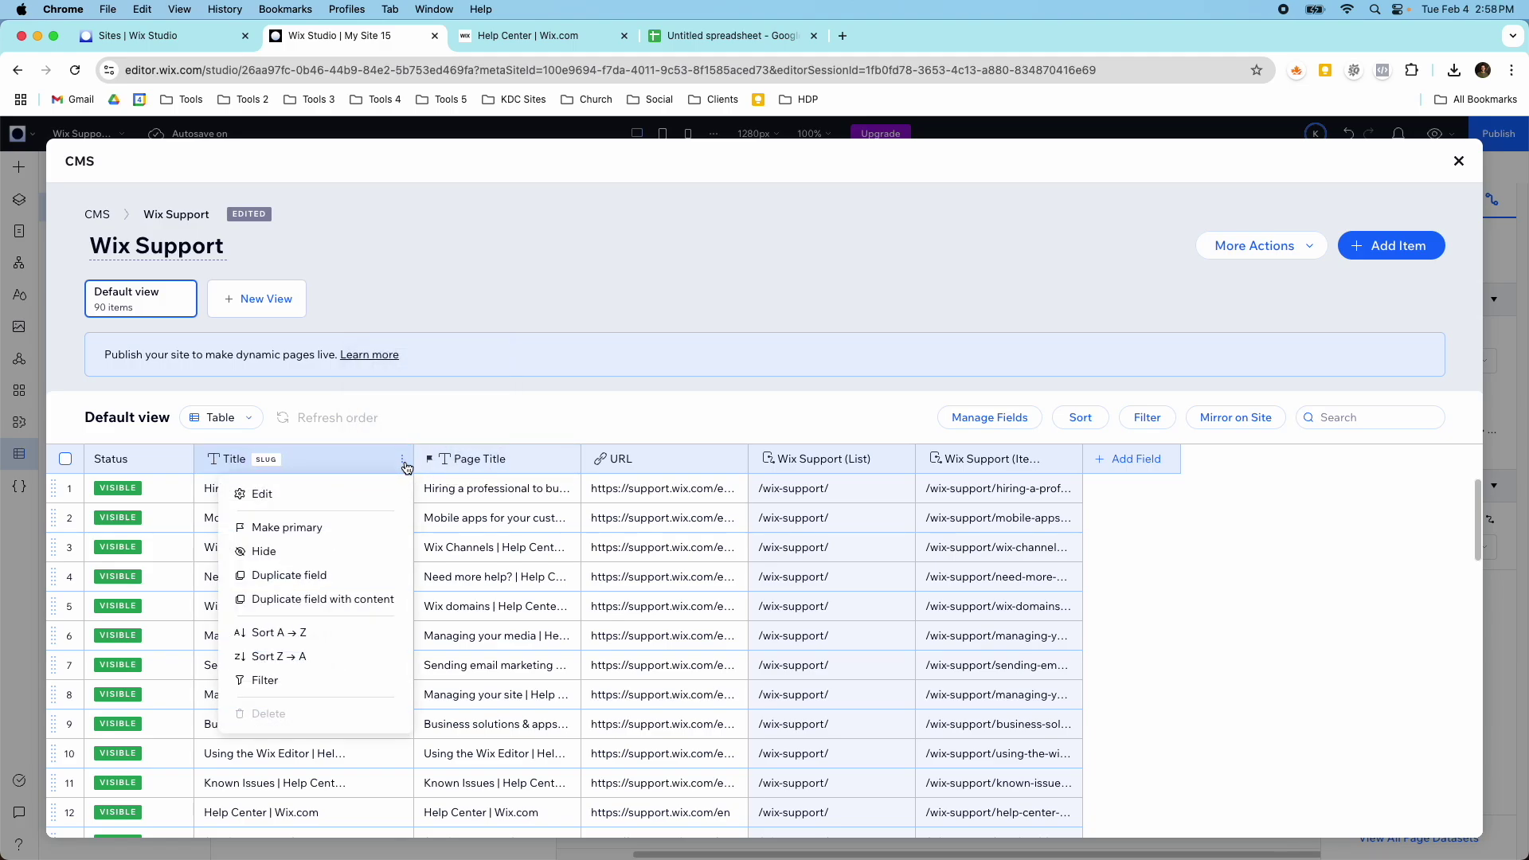
{"action": "left_click", "coordinate": [364, 527]}
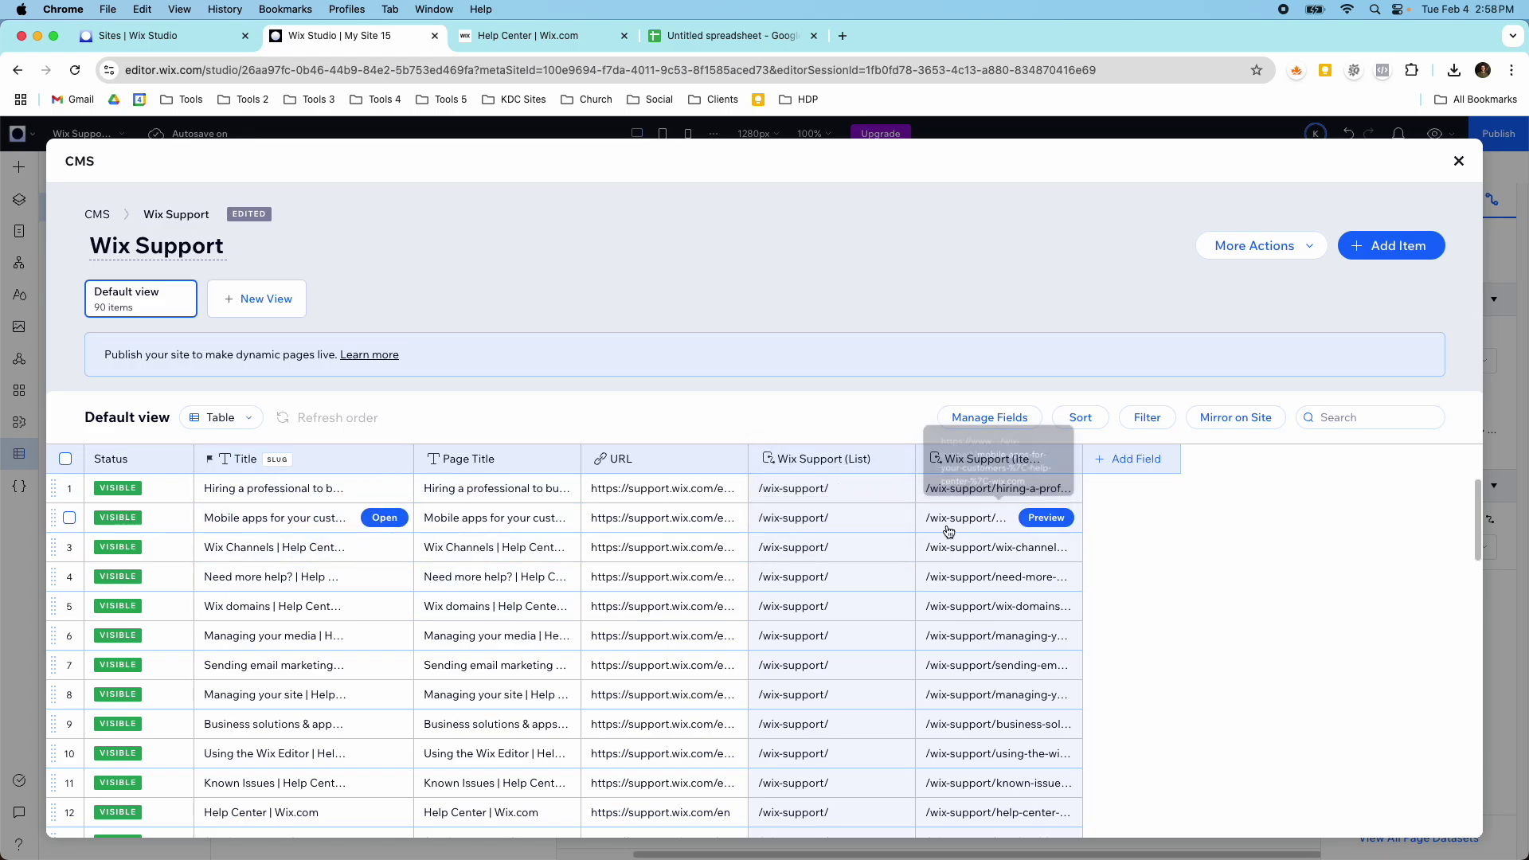
- Close the collection and change the repeater card's button text to "Learn More"
{"action": "left_click", "coordinate": [1460, 163]}
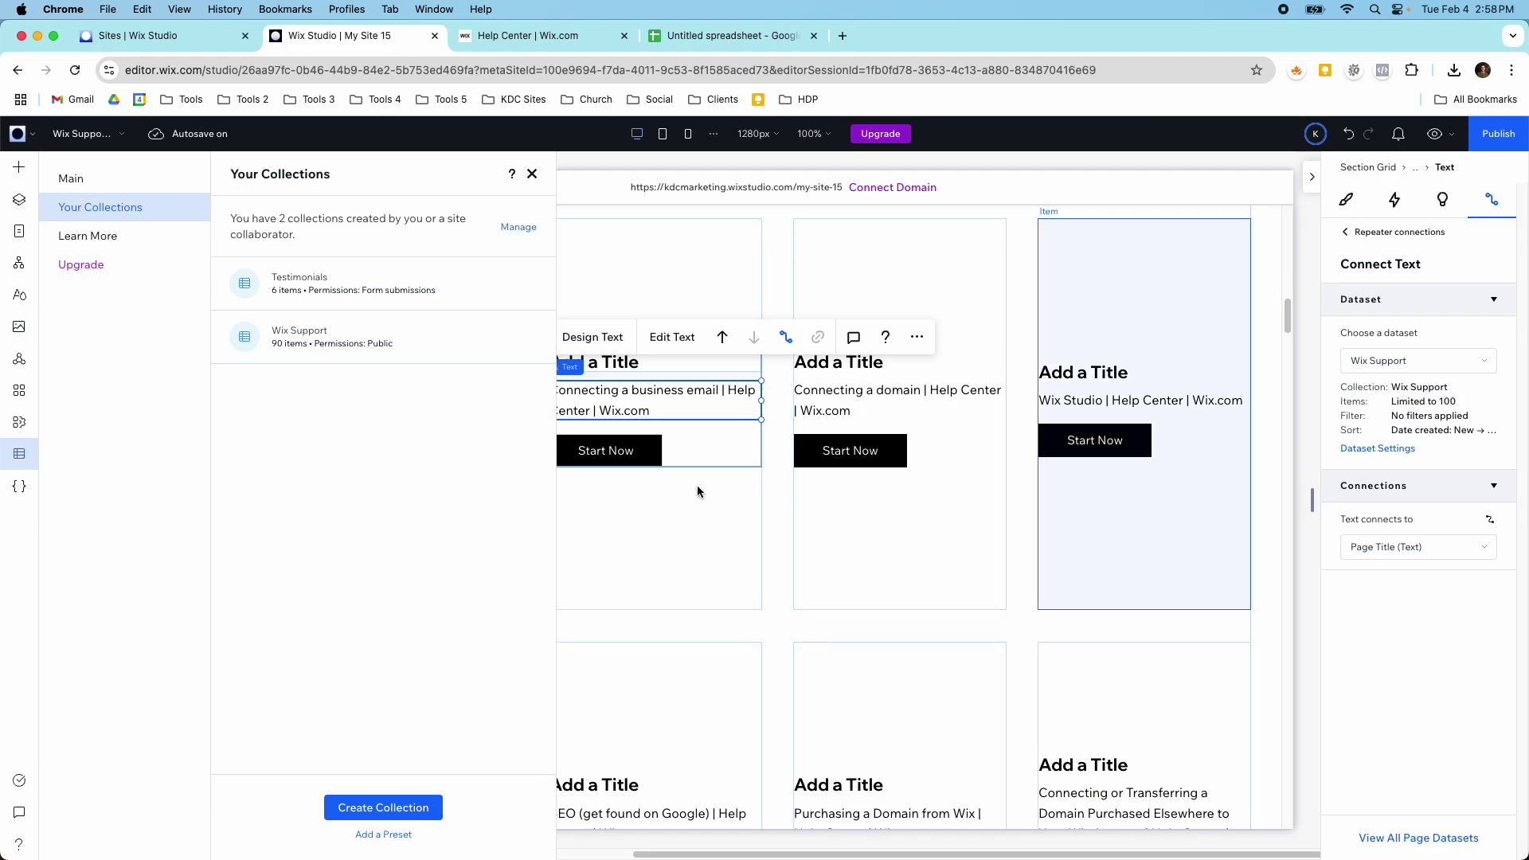
{"action": "left_click", "coordinate": [631, 428]}
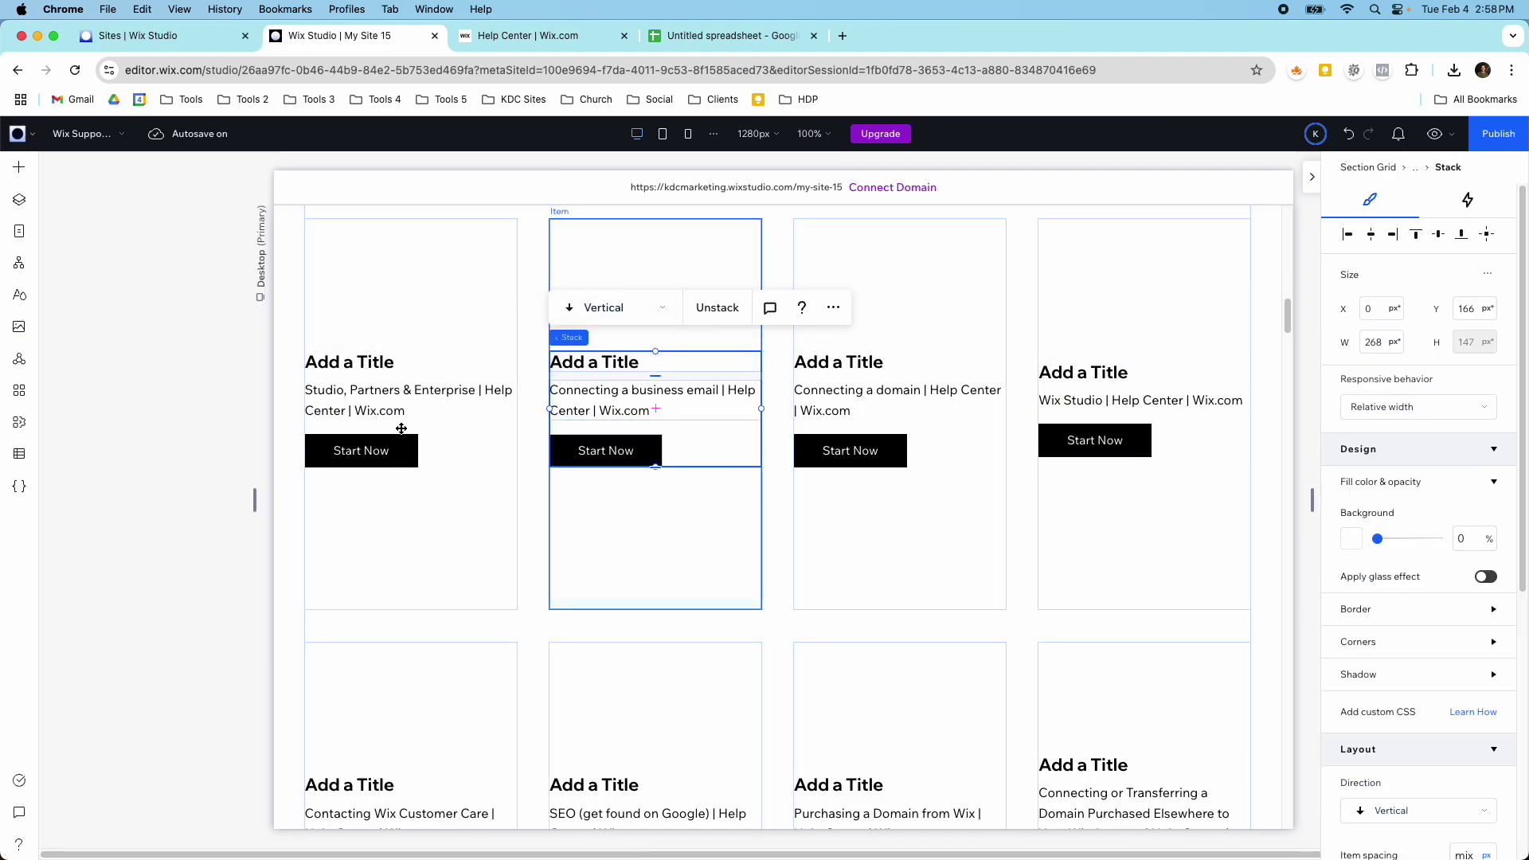
{"action": "left_click", "coordinate": [387, 451]}
{"action": "left_click", "coordinate": [382, 454]}
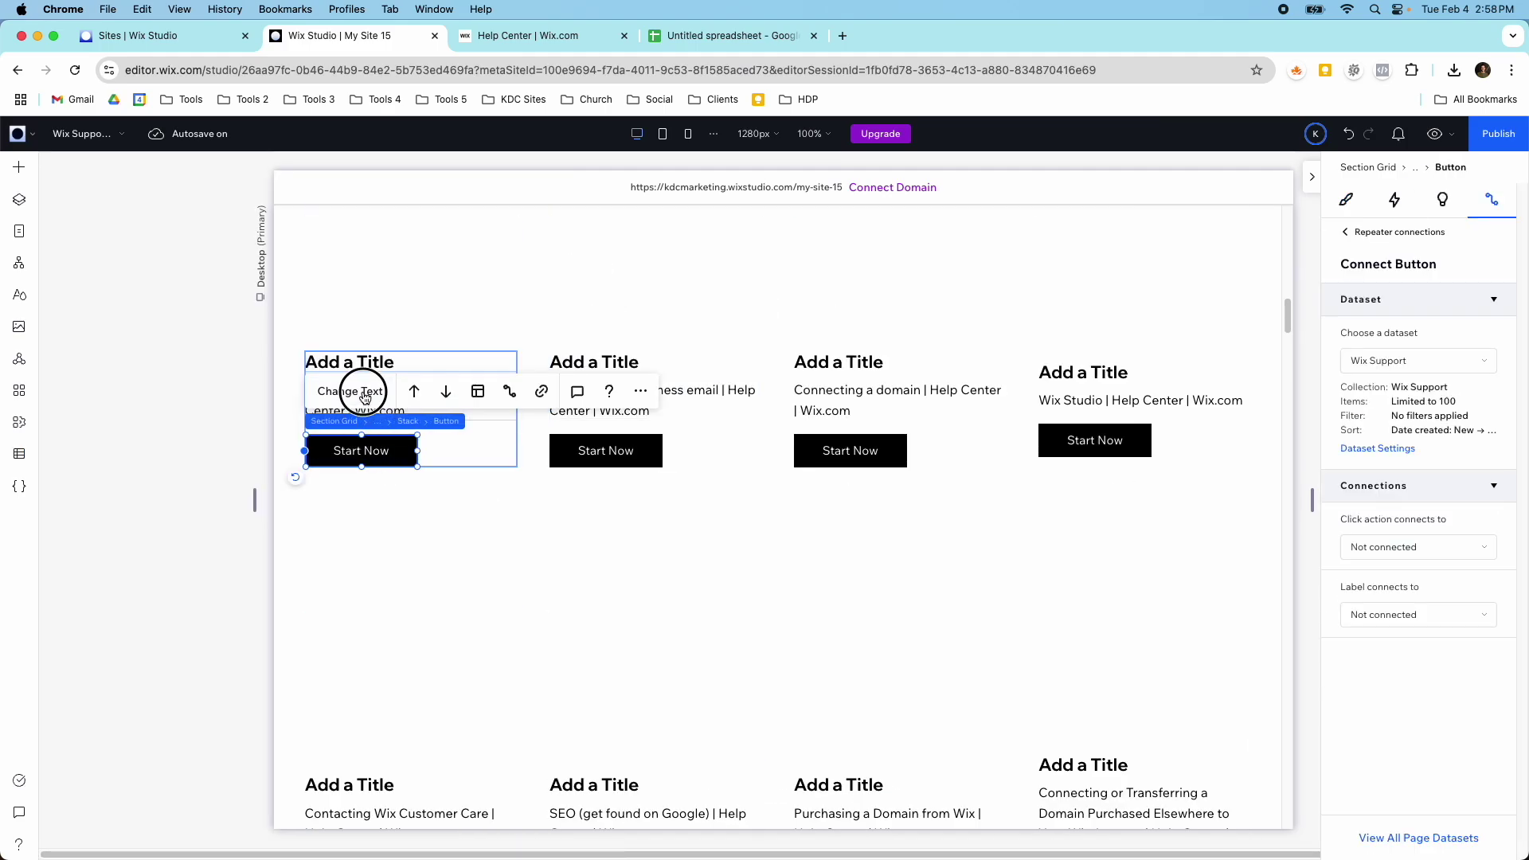
{"action": "left_click", "coordinate": [364, 392]}
{"action": "type", "text": "Learn More"}
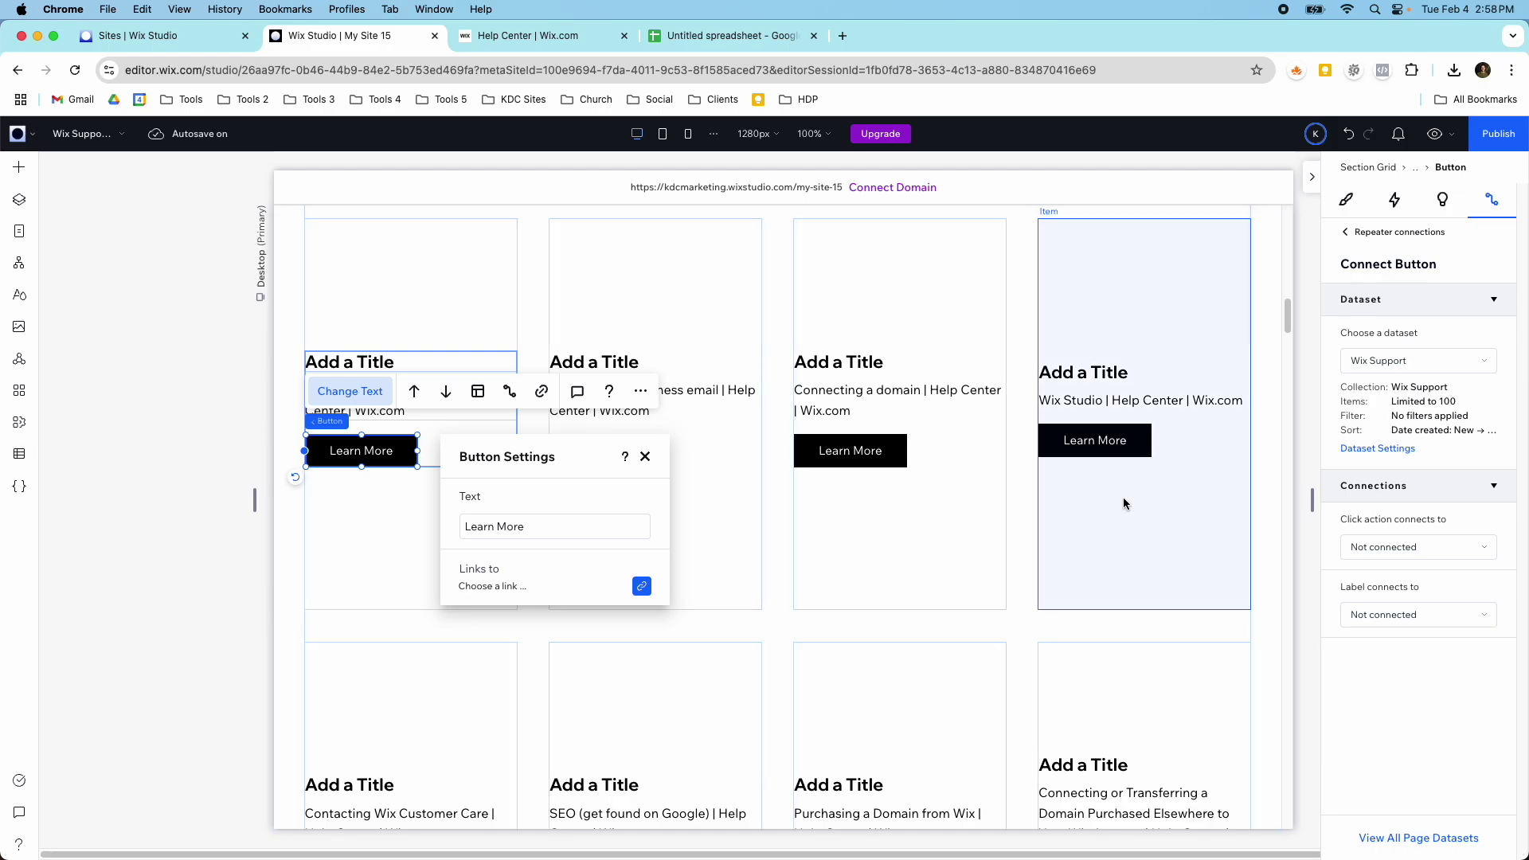
- Connect the click action of the first card's Learn More button to the Wix Support (Item) dynamic page
{"action": "scroll", "coordinate": [868, 499], "scroll_direction": "up", "scroll_amount": 5}
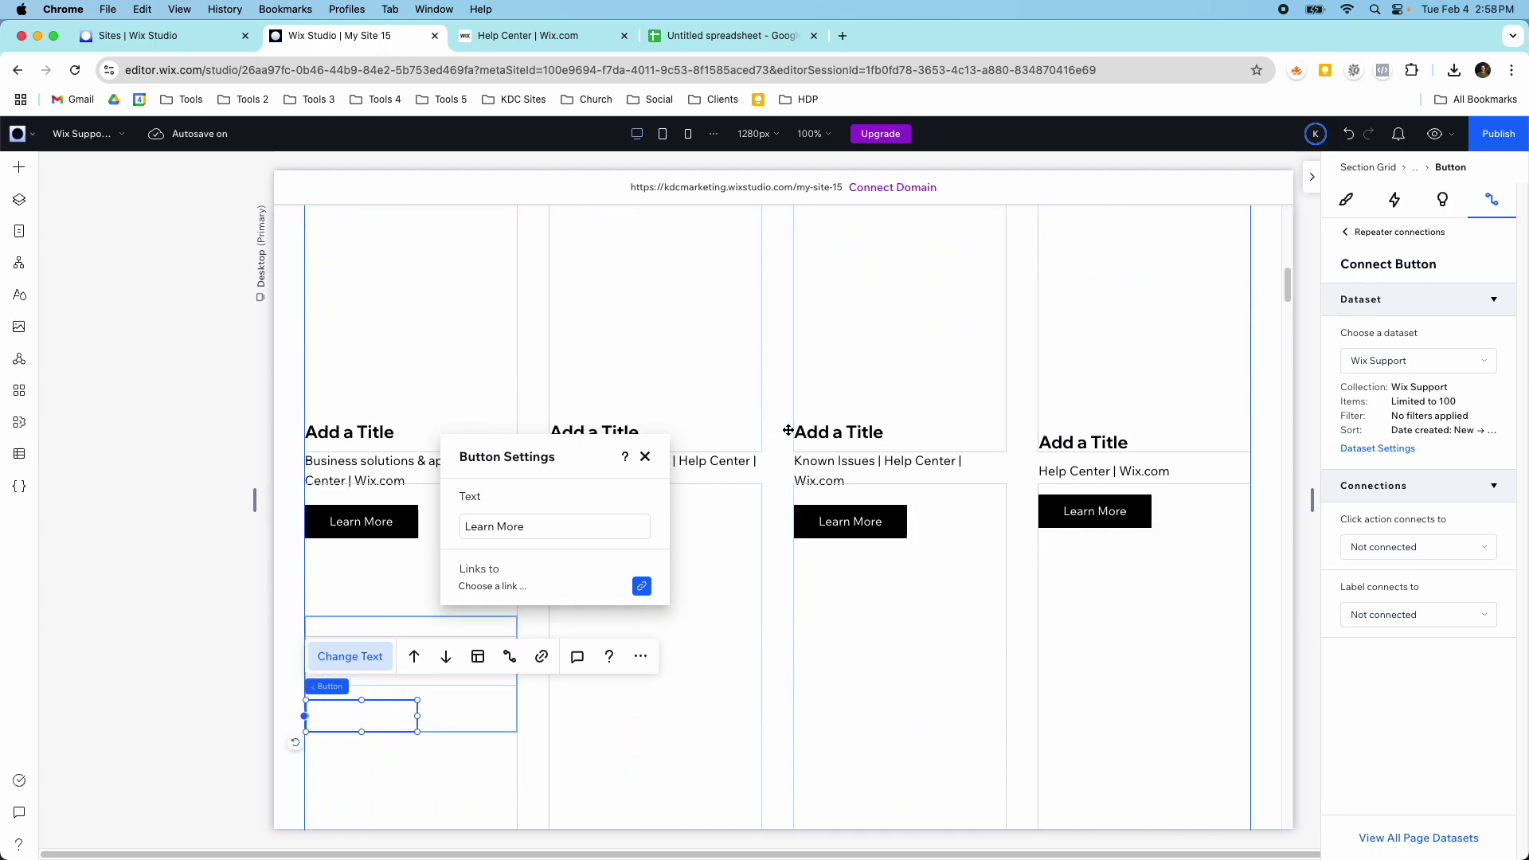
{"action": "scroll", "coordinate": [789, 430], "scroll_direction": "up", "scroll_amount": 5}
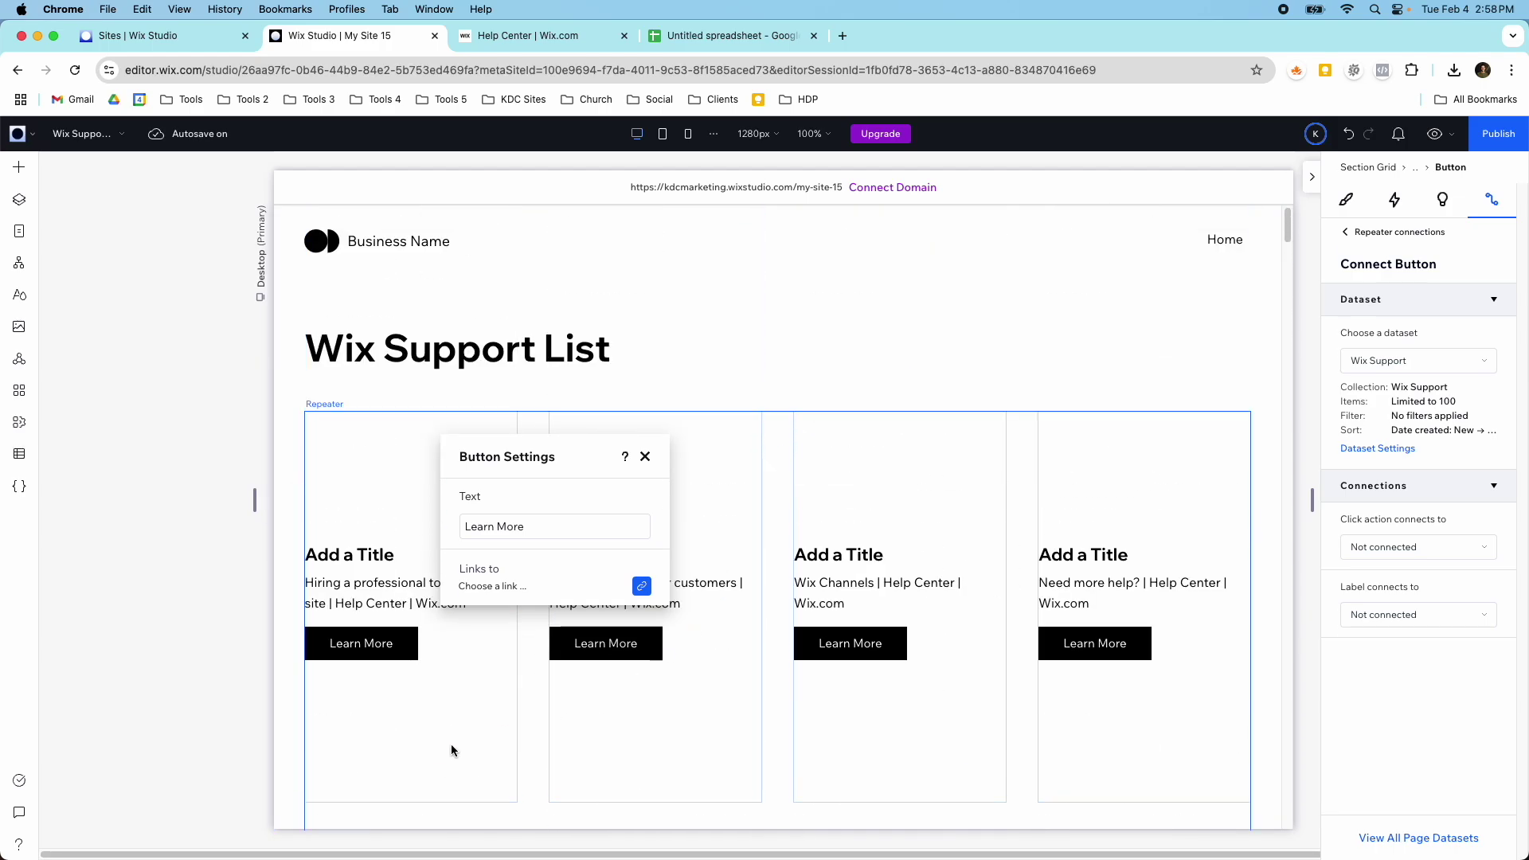
{"action": "left_click", "coordinate": [379, 661]}
{"action": "left_click", "coordinate": [374, 654]}
{"action": "left_click", "coordinate": [366, 648]}
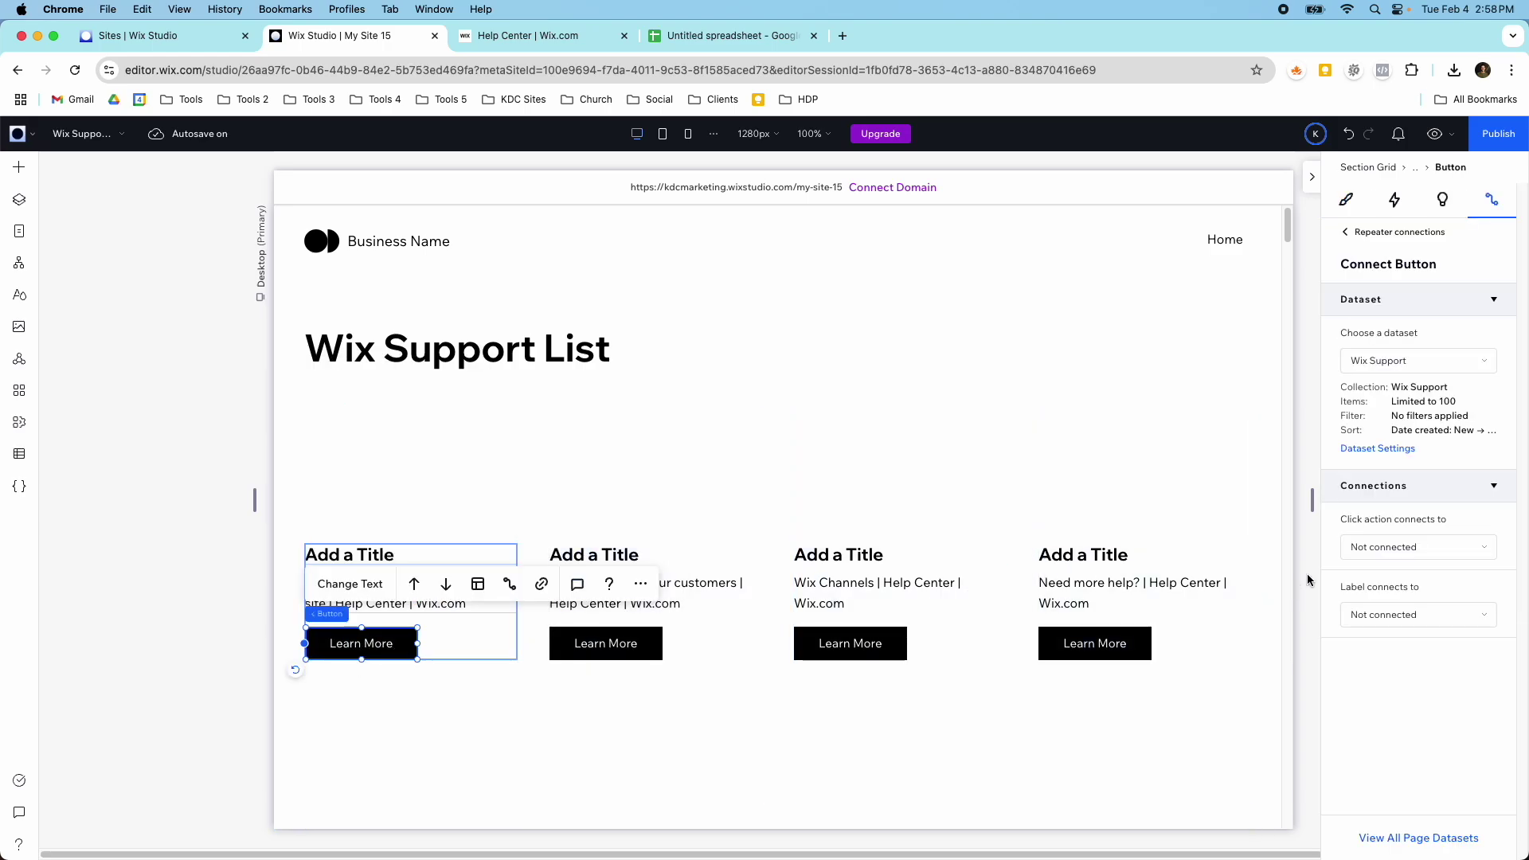
{"action": "left_click", "coordinate": [1398, 548]}
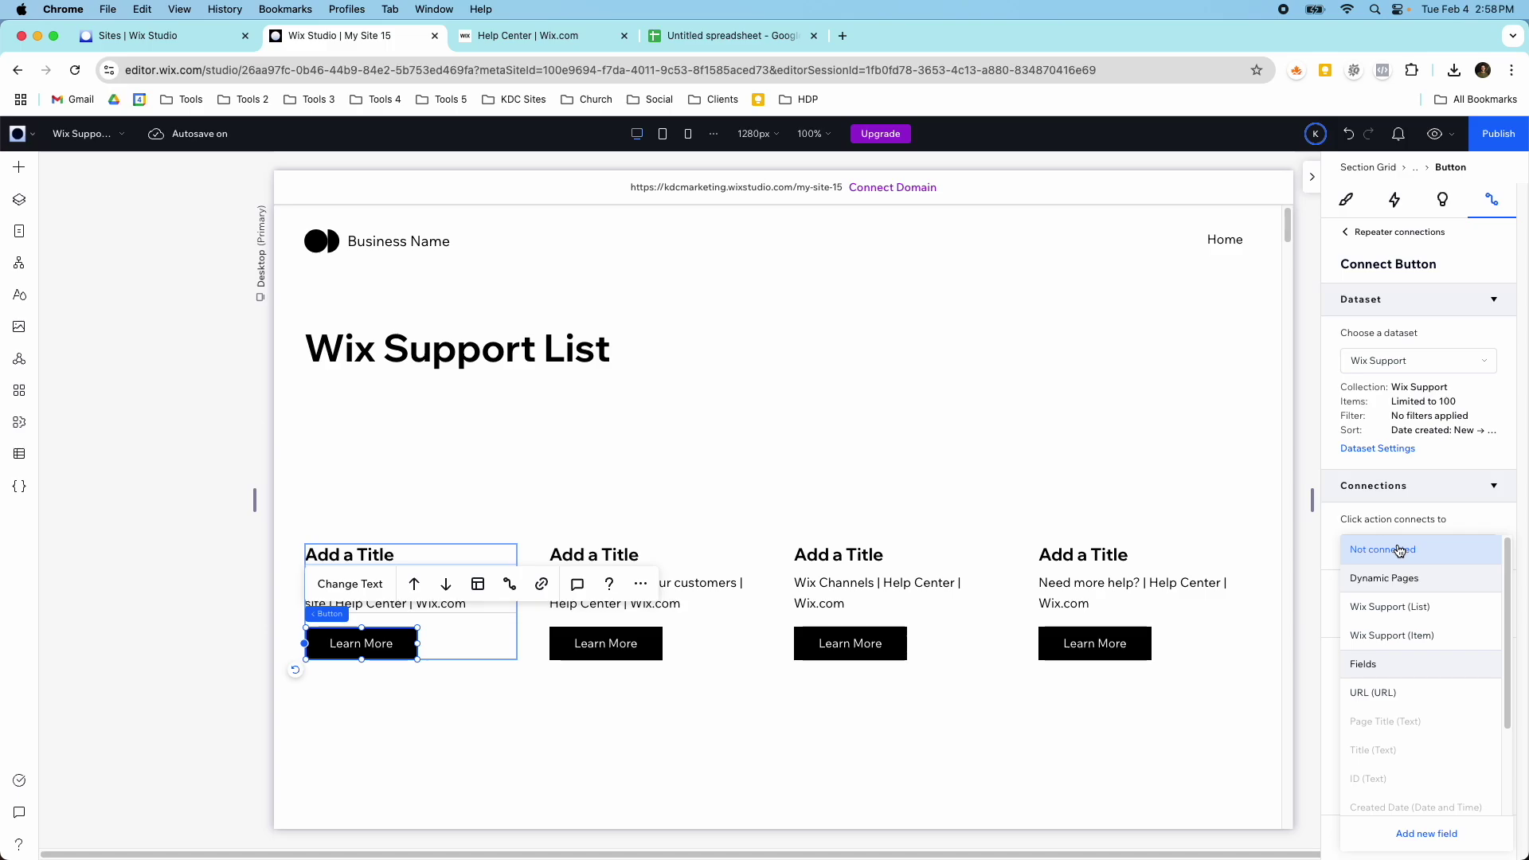
{"action": "left_click", "coordinate": [1413, 637]}
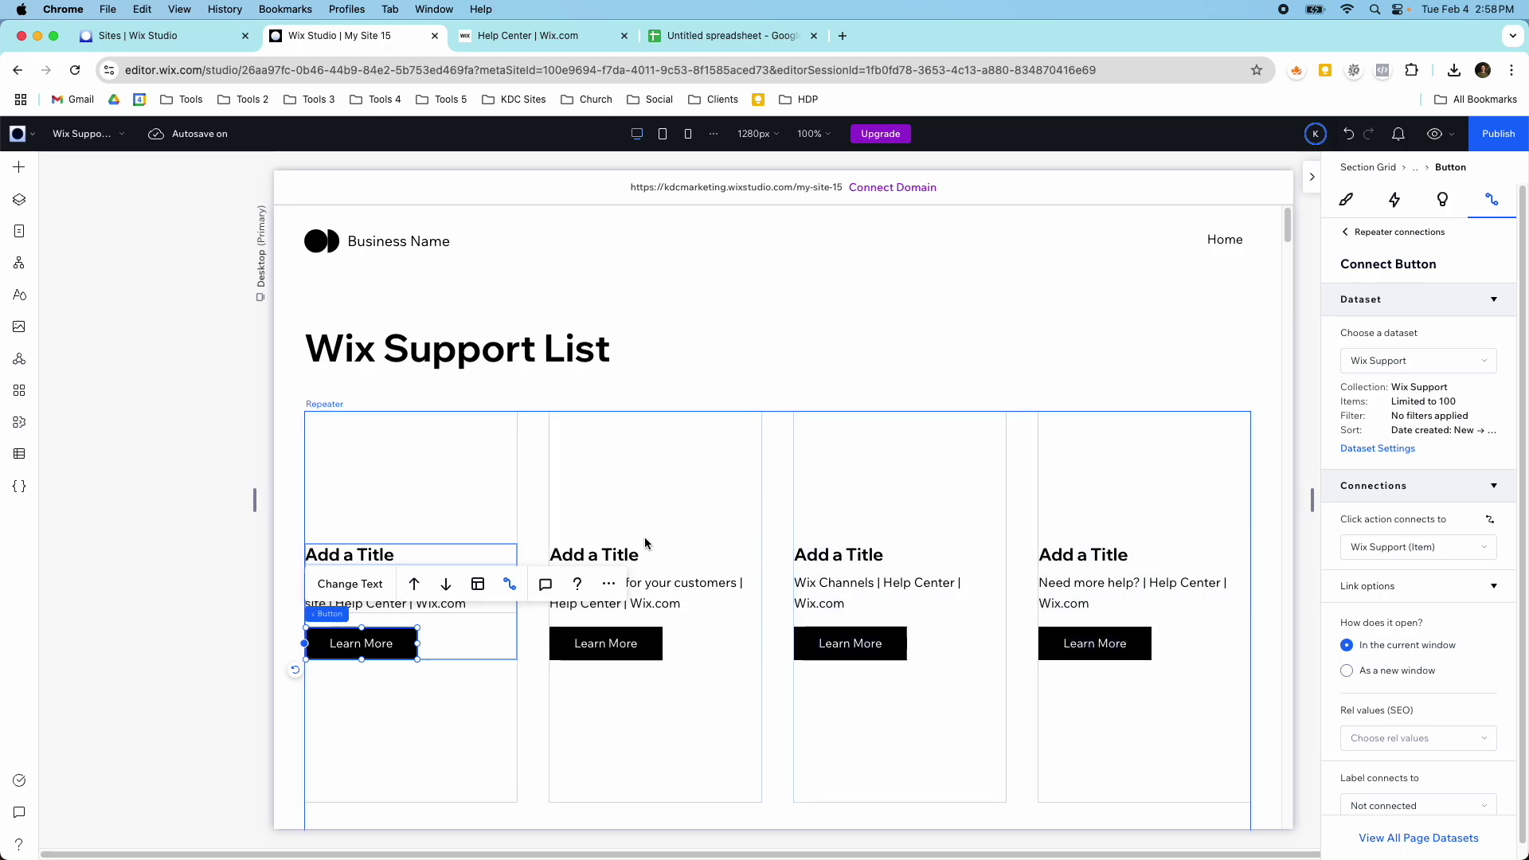
- Delete the "Add a Title" text from the repeater cards and reduce the card height to about 252 px
{"action": "left_click", "coordinate": [620, 554]}
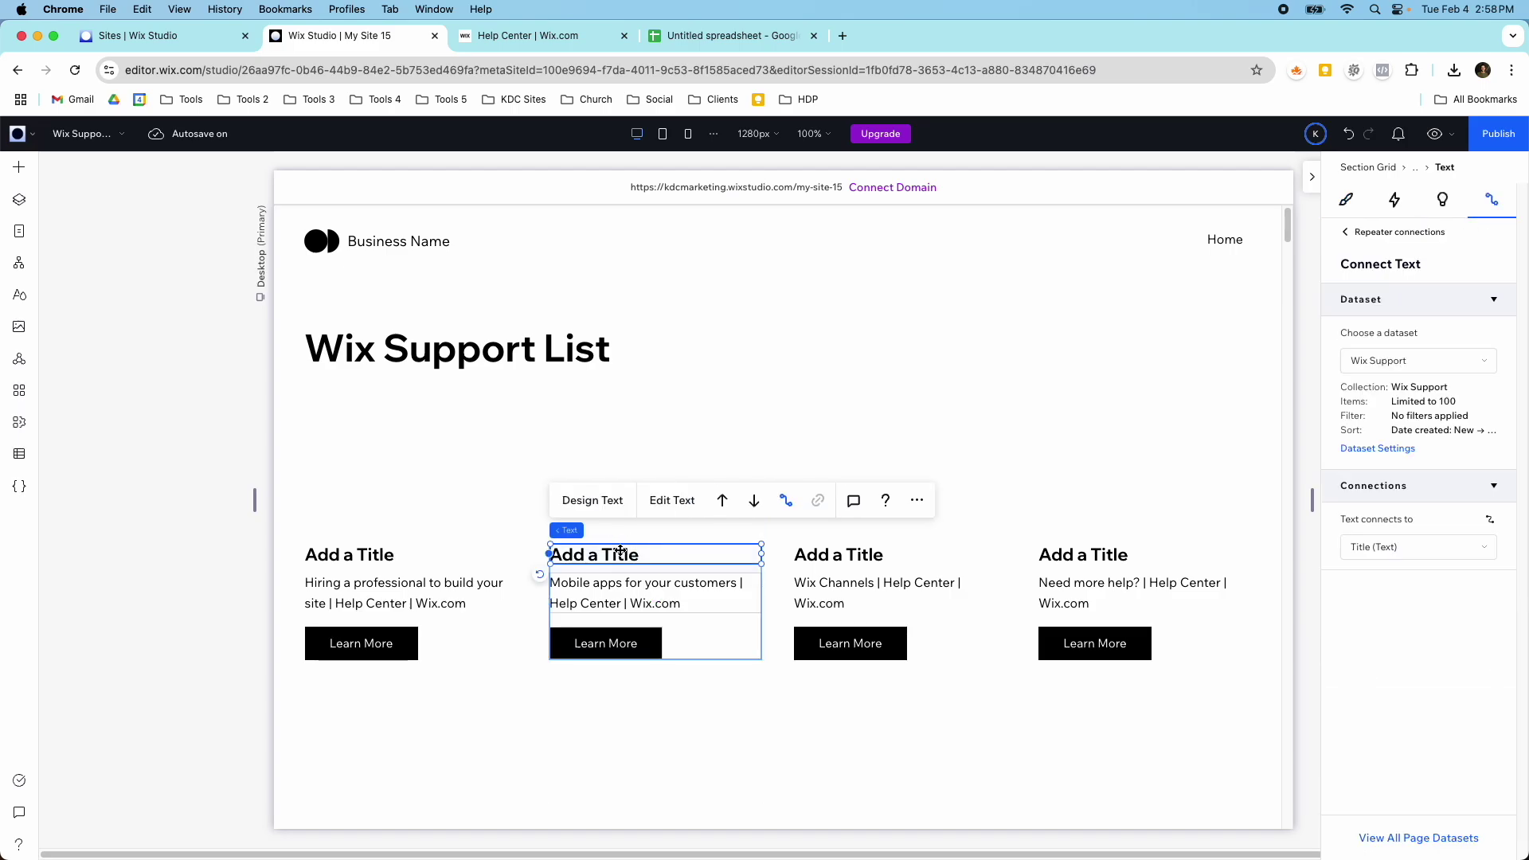
{"action": "key", "text": "BackSpace"}
{"action": "left_click", "coordinate": [633, 462]}
{"action": "left_click", "coordinate": [655, 786]}
{"action": "left_click_drag", "start_coordinate": [656, 800], "coordinate": [624, 536]}
{"action": "left_click", "coordinate": [624, 536]}
{"action": "scroll", "coordinate": [1429, 772], "scroll_direction": "down", "scroll_amount": 5}
{"action": "scroll", "coordinate": [1458, 478], "scroll_direction": "up", "scroll_amount": 6}
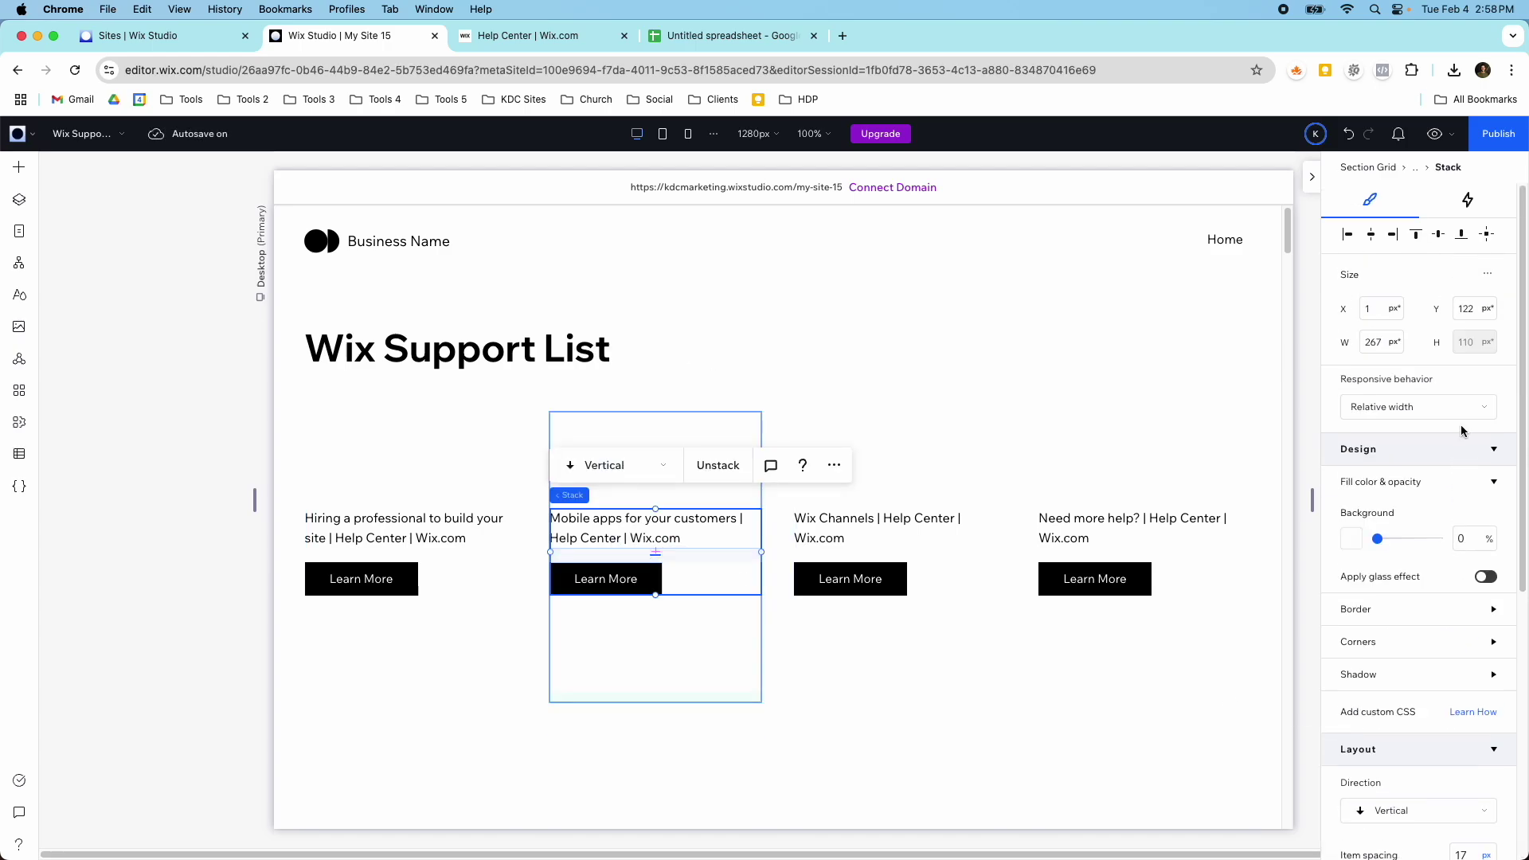
{"action": "left_click", "coordinate": [652, 538]}
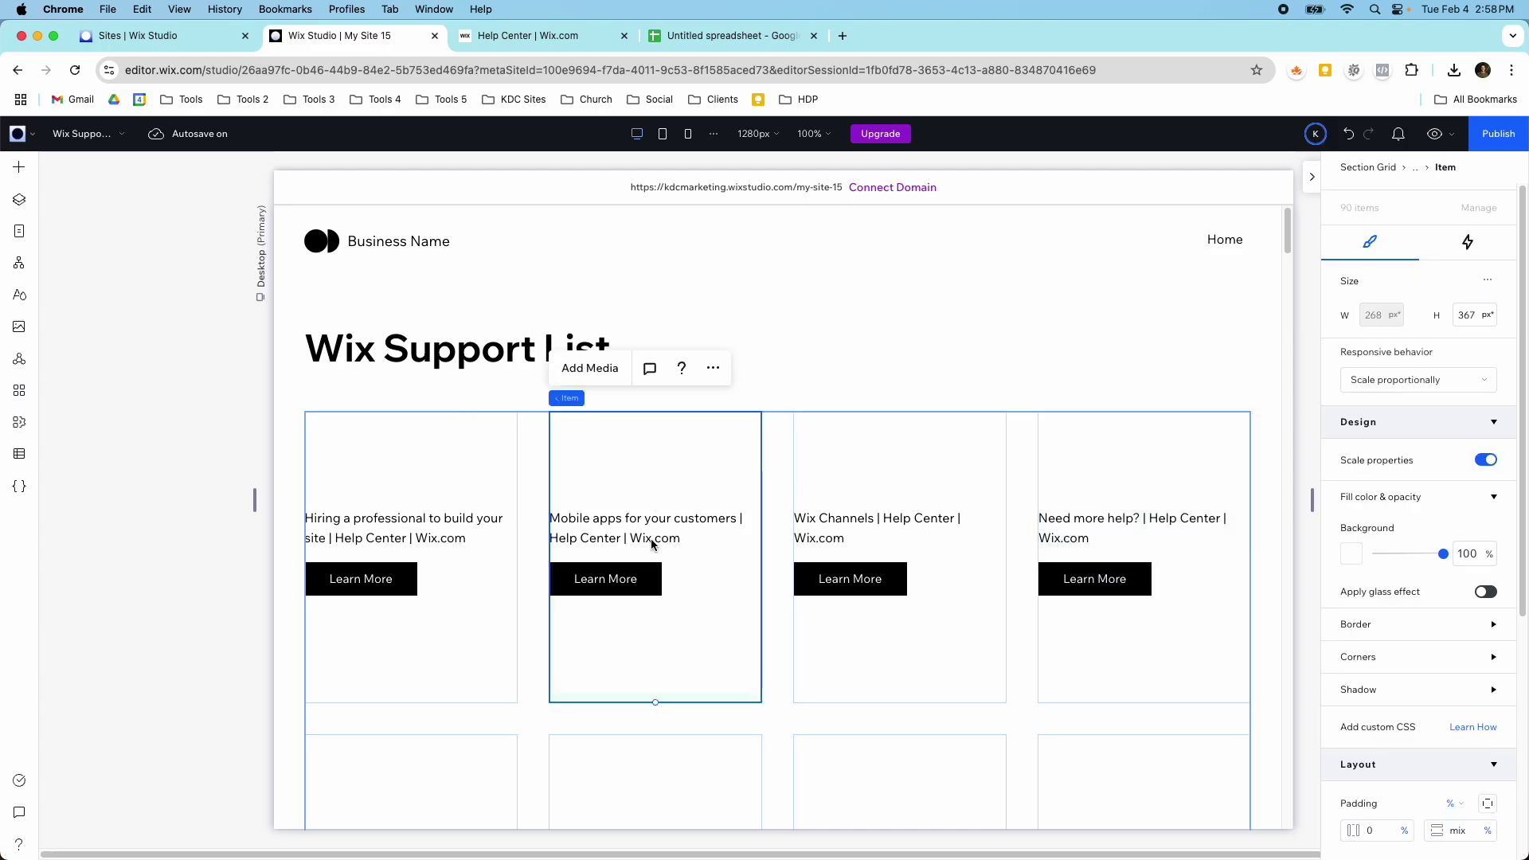
{"action": "left_click_drag", "start_coordinate": [655, 701], "coordinate": [654, 610]}
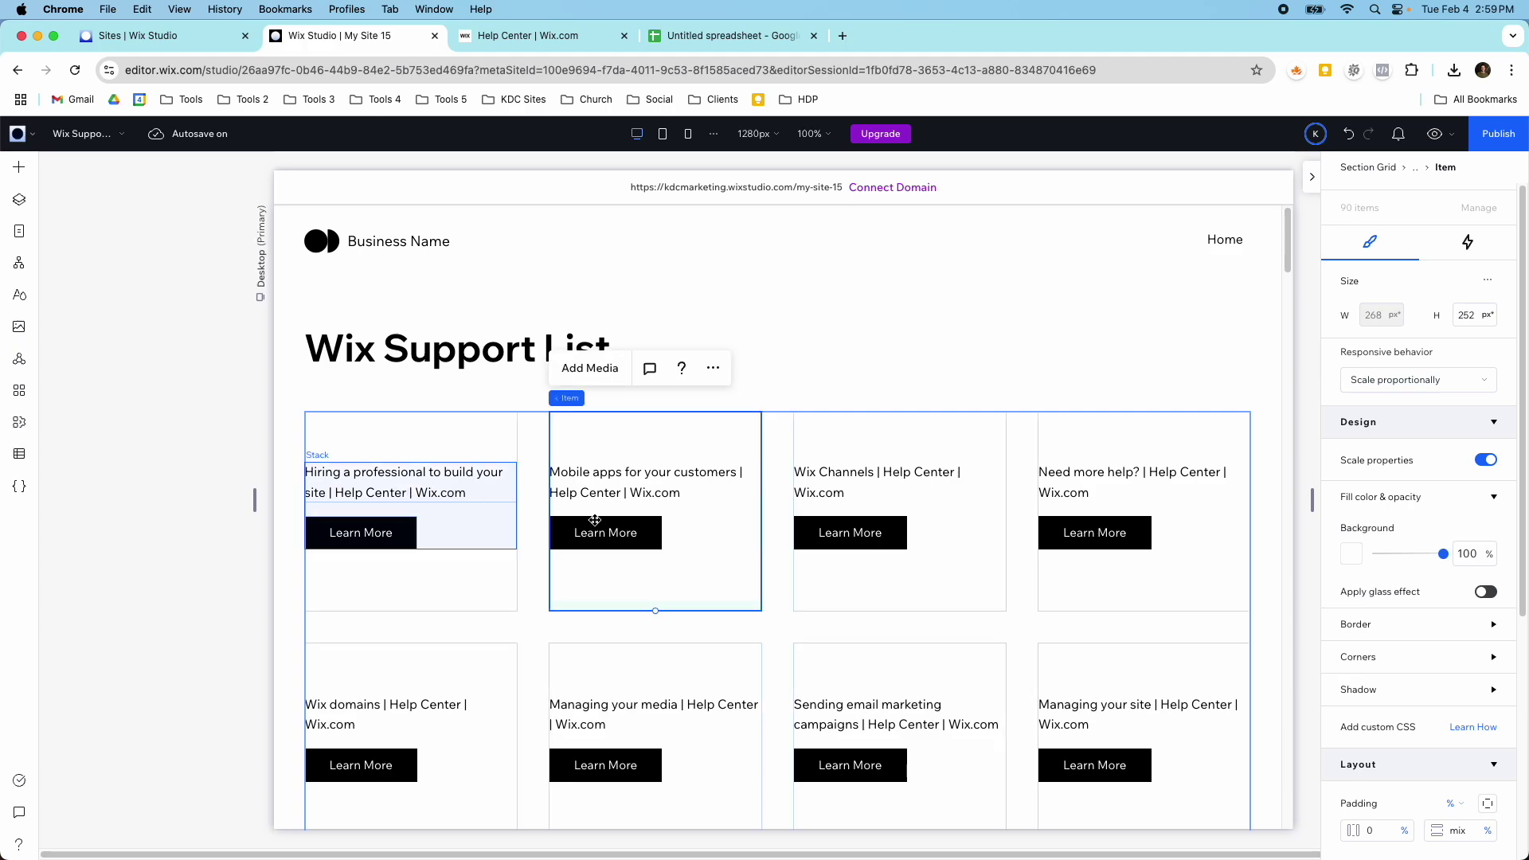
- Preview the list page and follow the Learn More button of the "Mobile apps for your customers" card to its item page
{"action": "left_click", "coordinate": [1435, 133]}
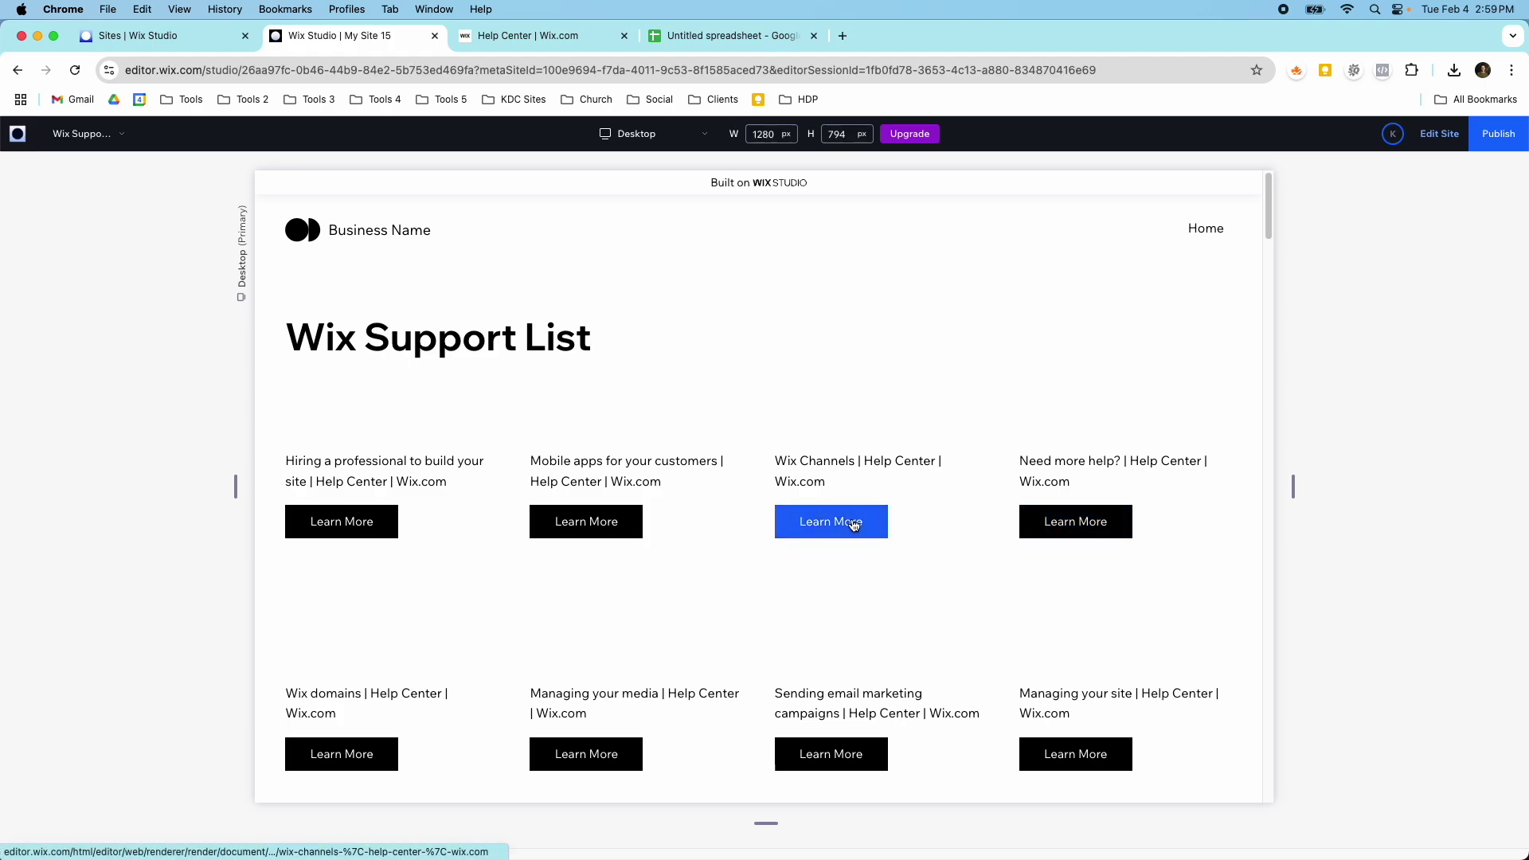
{"action": "left_click", "coordinate": [589, 523]}
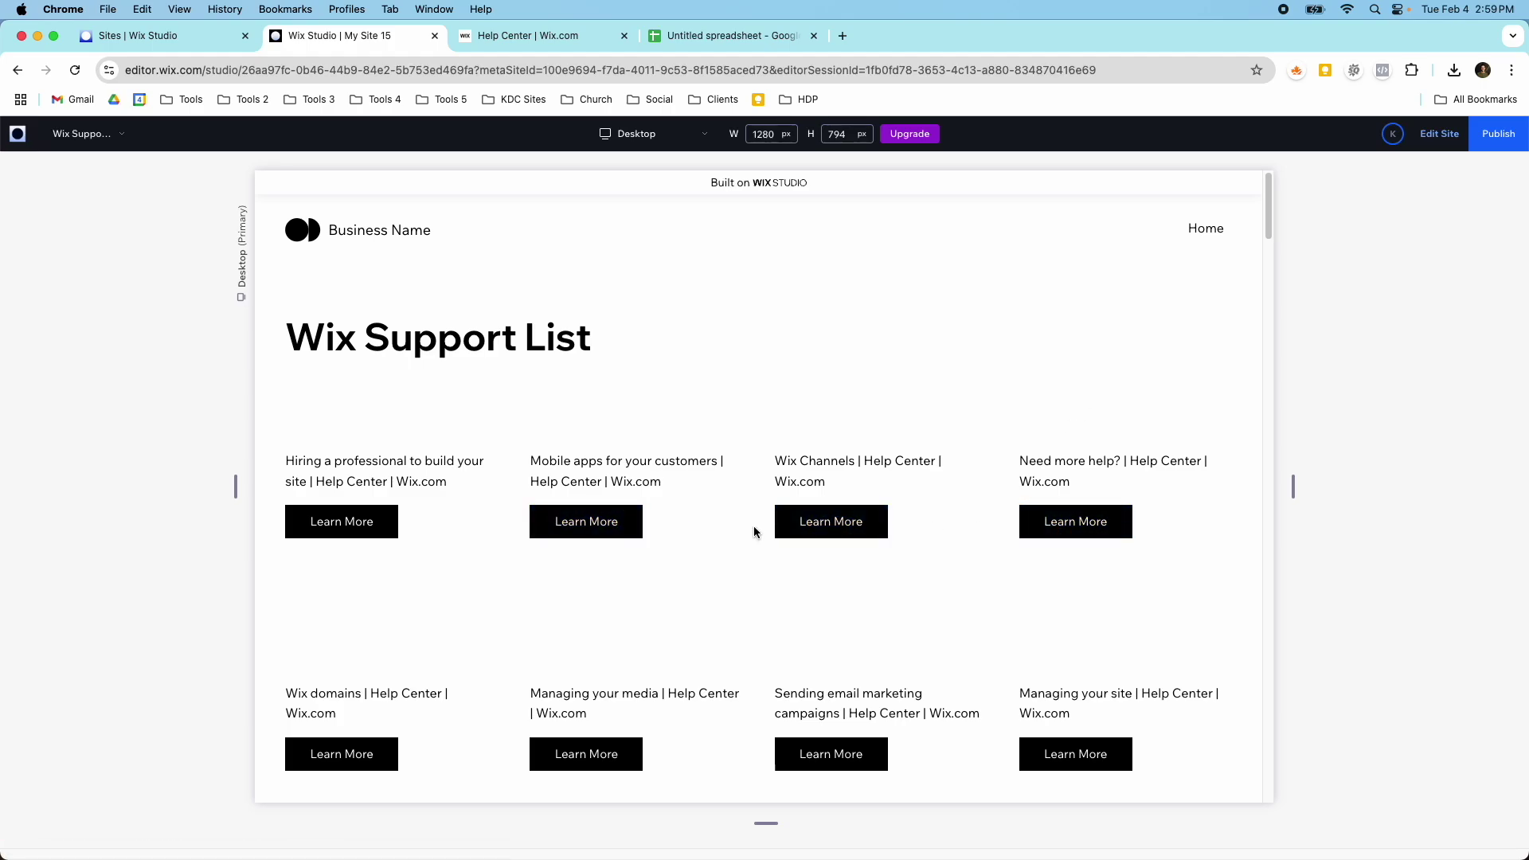
{"action": "scroll", "coordinate": [755, 532], "scroll_direction": "down", "scroll_amount": 10}
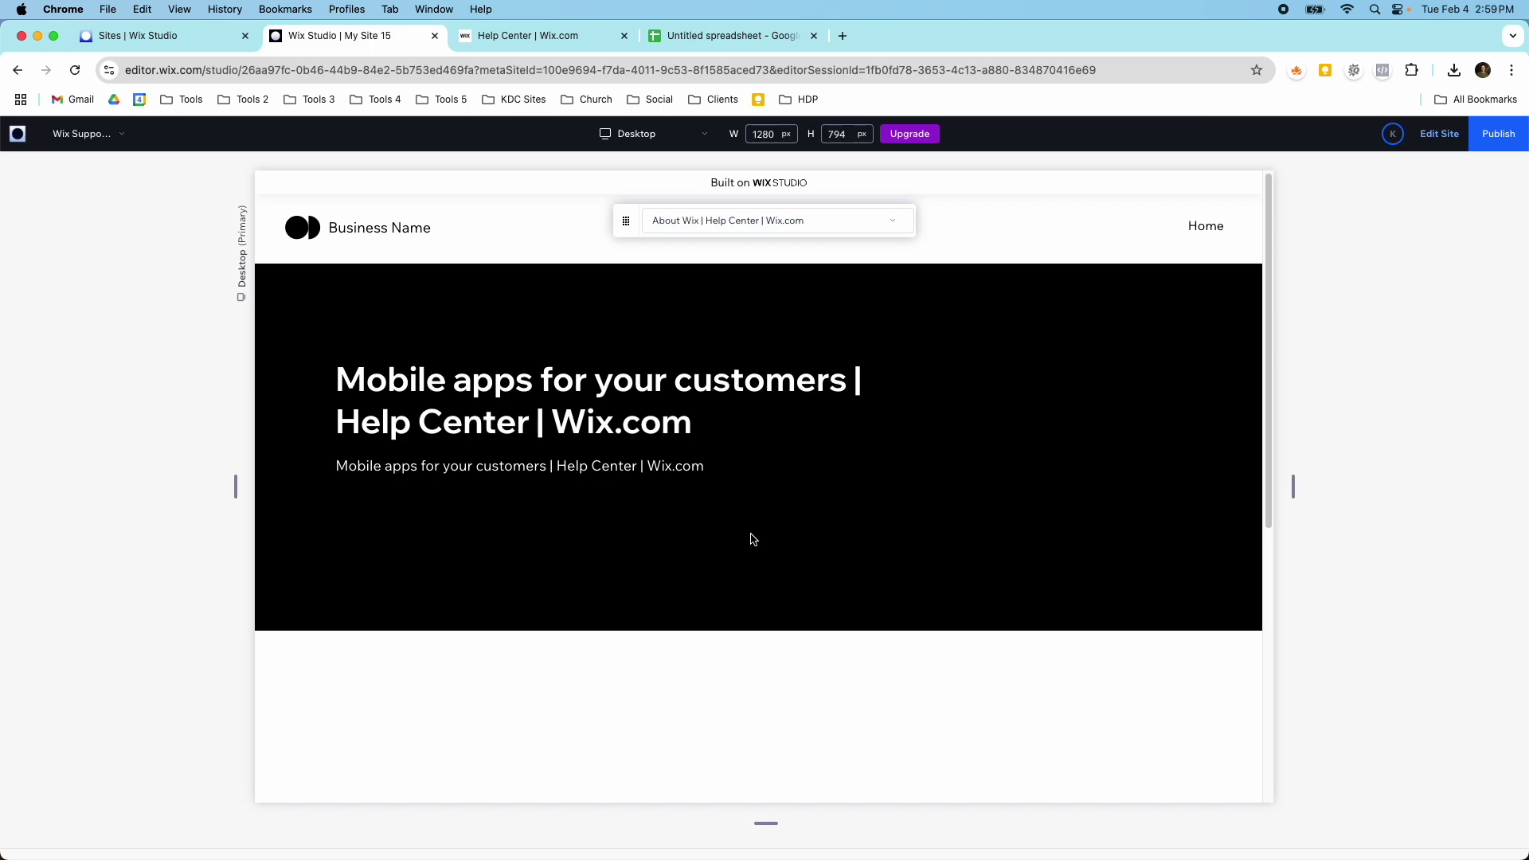
{"action": "scroll", "coordinate": [750, 540], "scroll_direction": "up", "scroll_amount": 10}
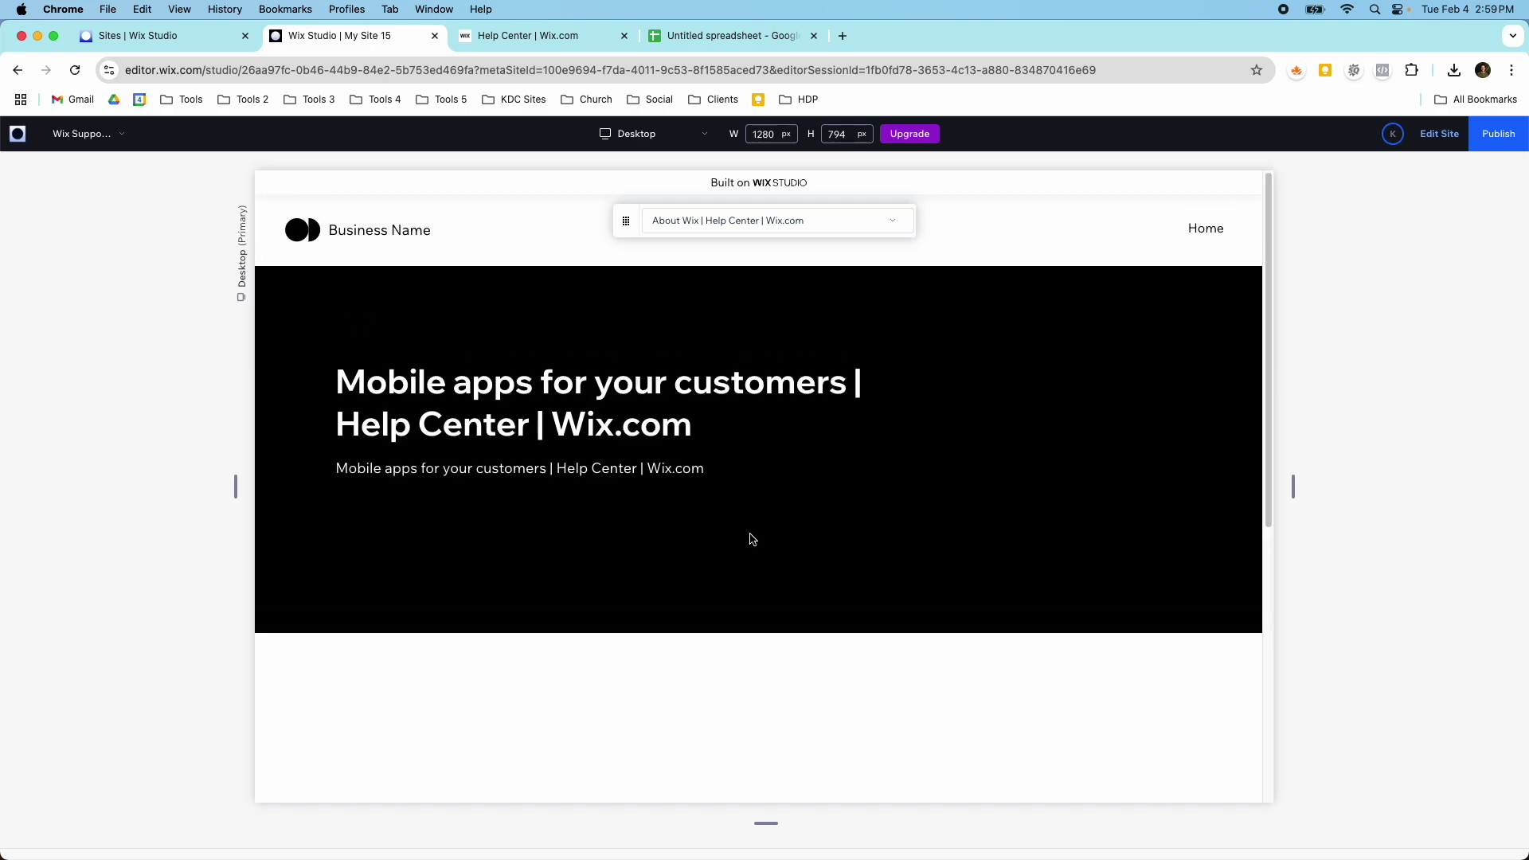
- Preview the item page for "Submitting your mobile app for approval", look through the item choices again, and return to editing
{"action": "left_click", "coordinate": [788, 227]}
{"action": "scroll", "coordinate": [788, 361], "scroll_direction": "down", "scroll_amount": 20}
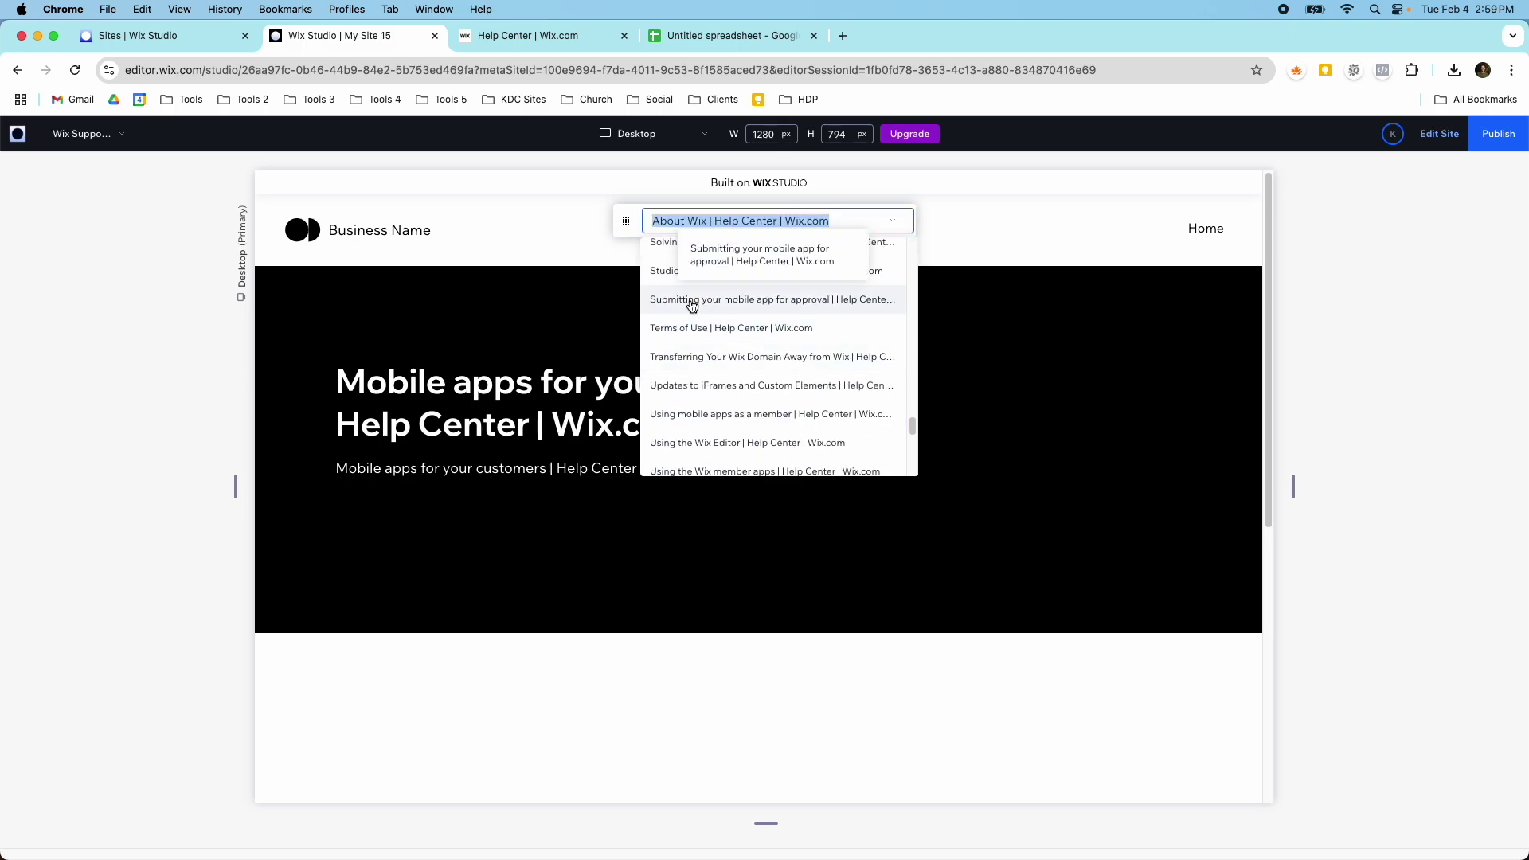
{"action": "left_click", "coordinate": [699, 302]}
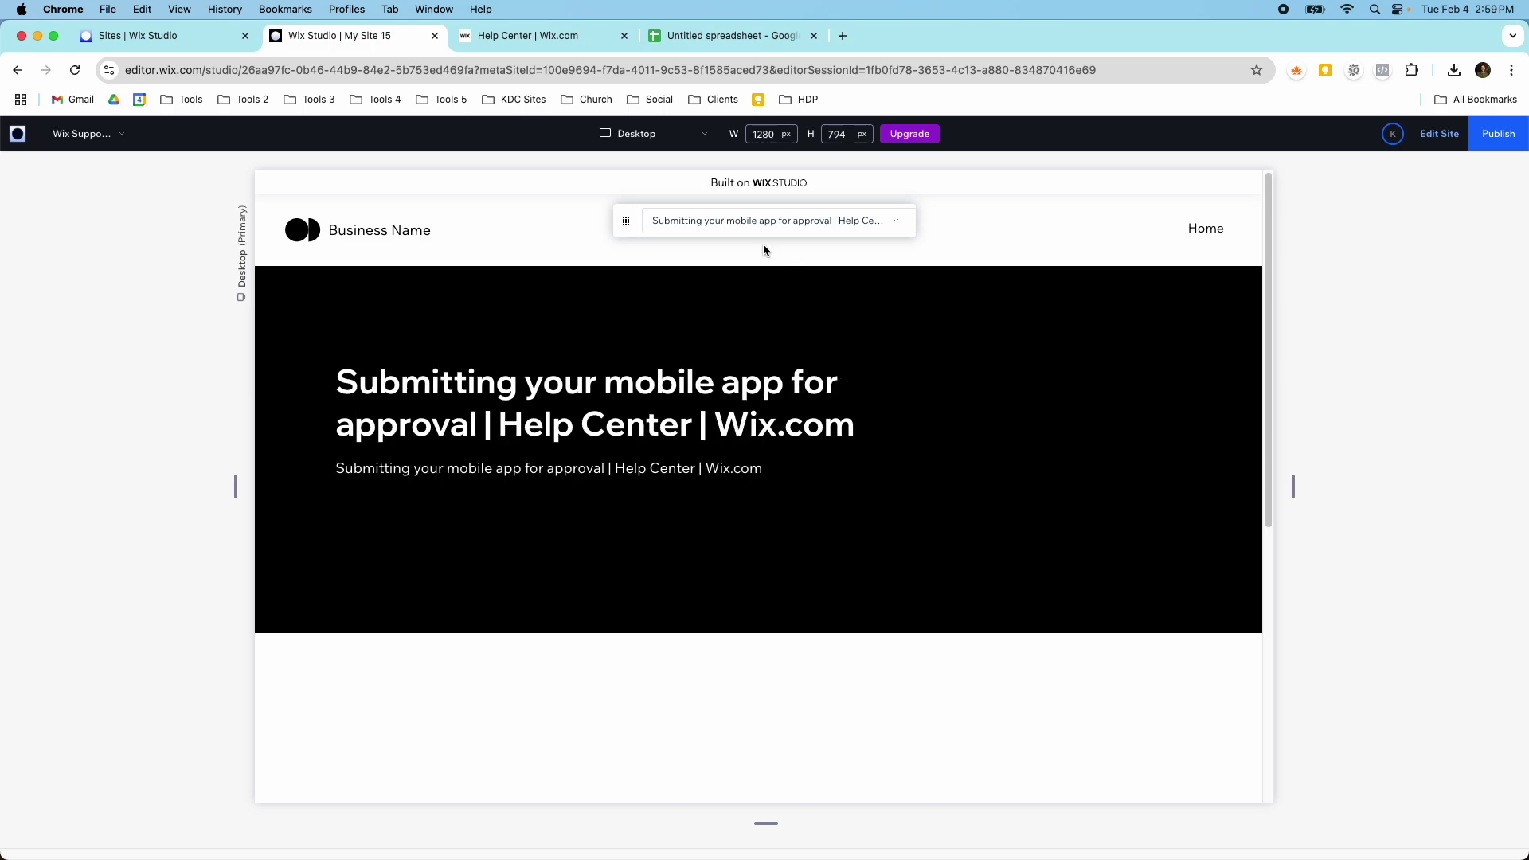
{"action": "left_click", "coordinate": [763, 222]}
{"action": "scroll", "coordinate": [765, 358], "scroll_direction": "up", "scroll_amount": 10}
{"action": "scroll", "coordinate": [755, 427], "scroll_direction": "up", "scroll_amount": 15}
{"action": "left_click", "coordinate": [1441, 136]}
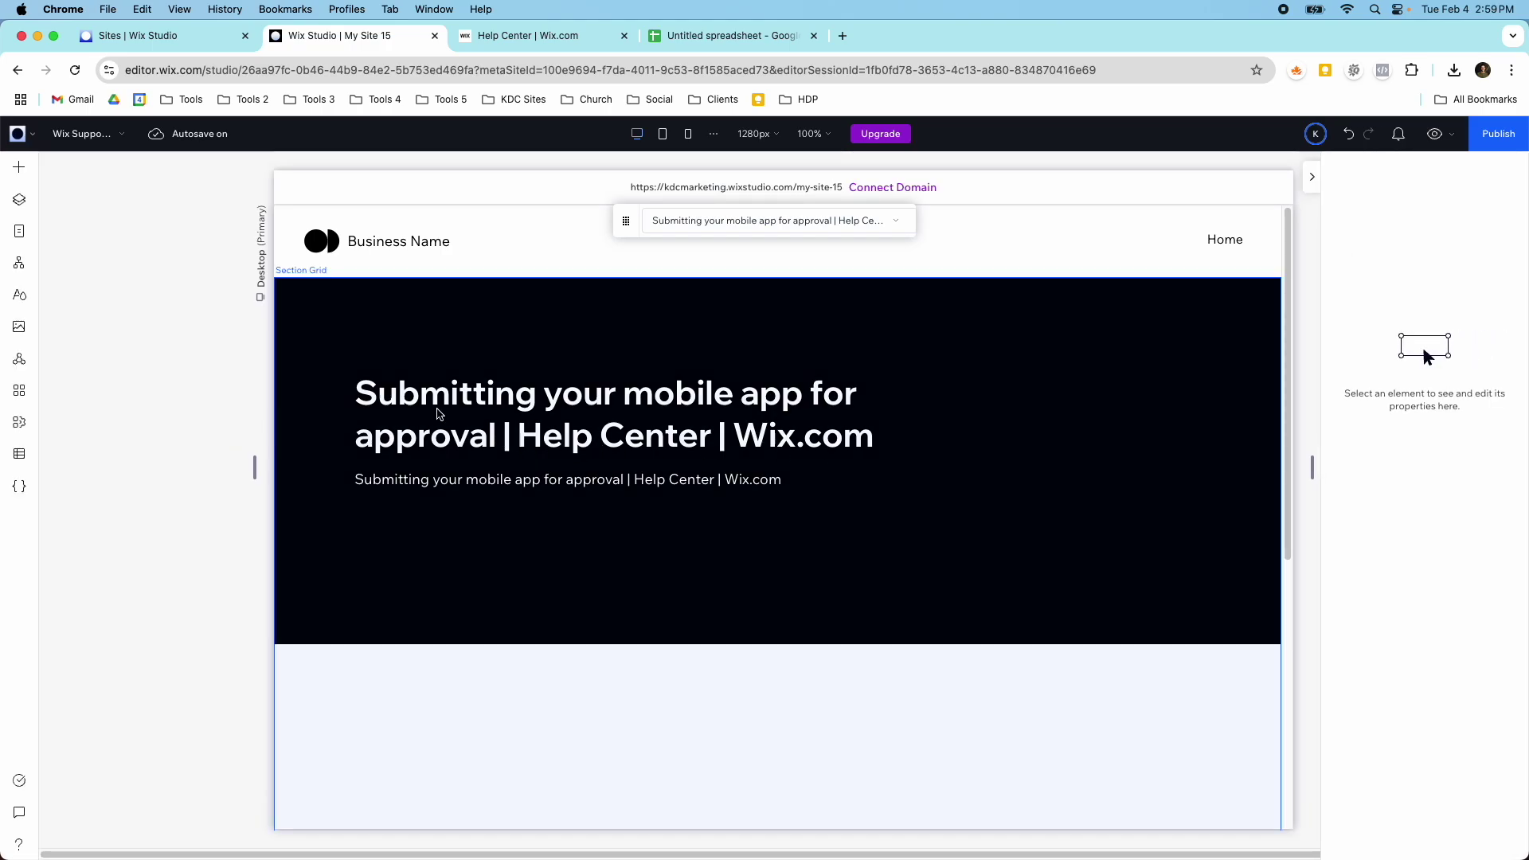
- Open the Wix Support (List) page and inspect the connection settings of the second card's Learn More button
{"action": "left_click", "coordinate": [72, 144]}
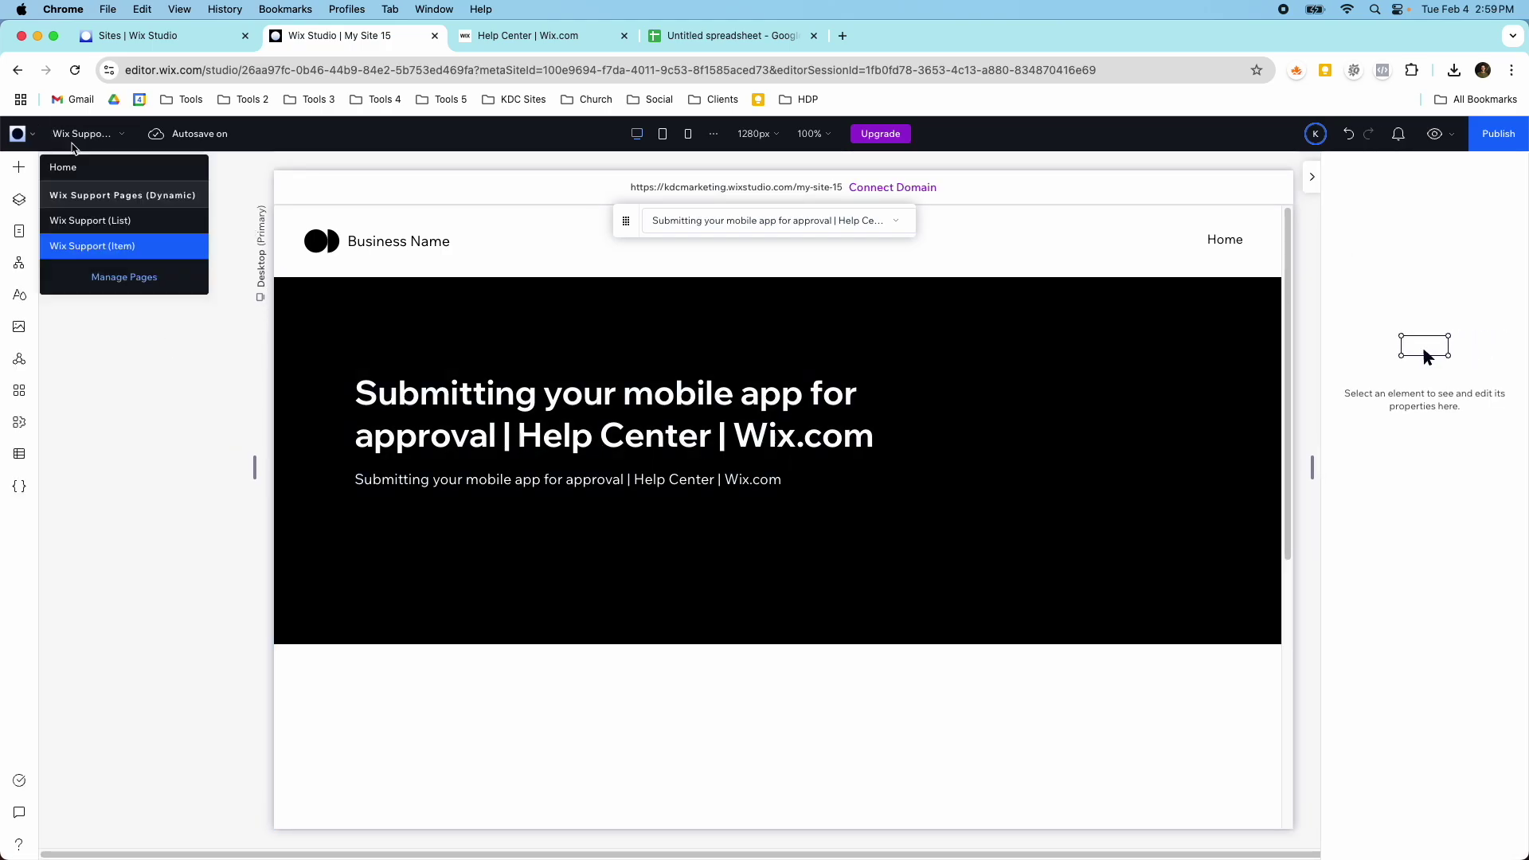
{"action": "left_click", "coordinate": [88, 221]}
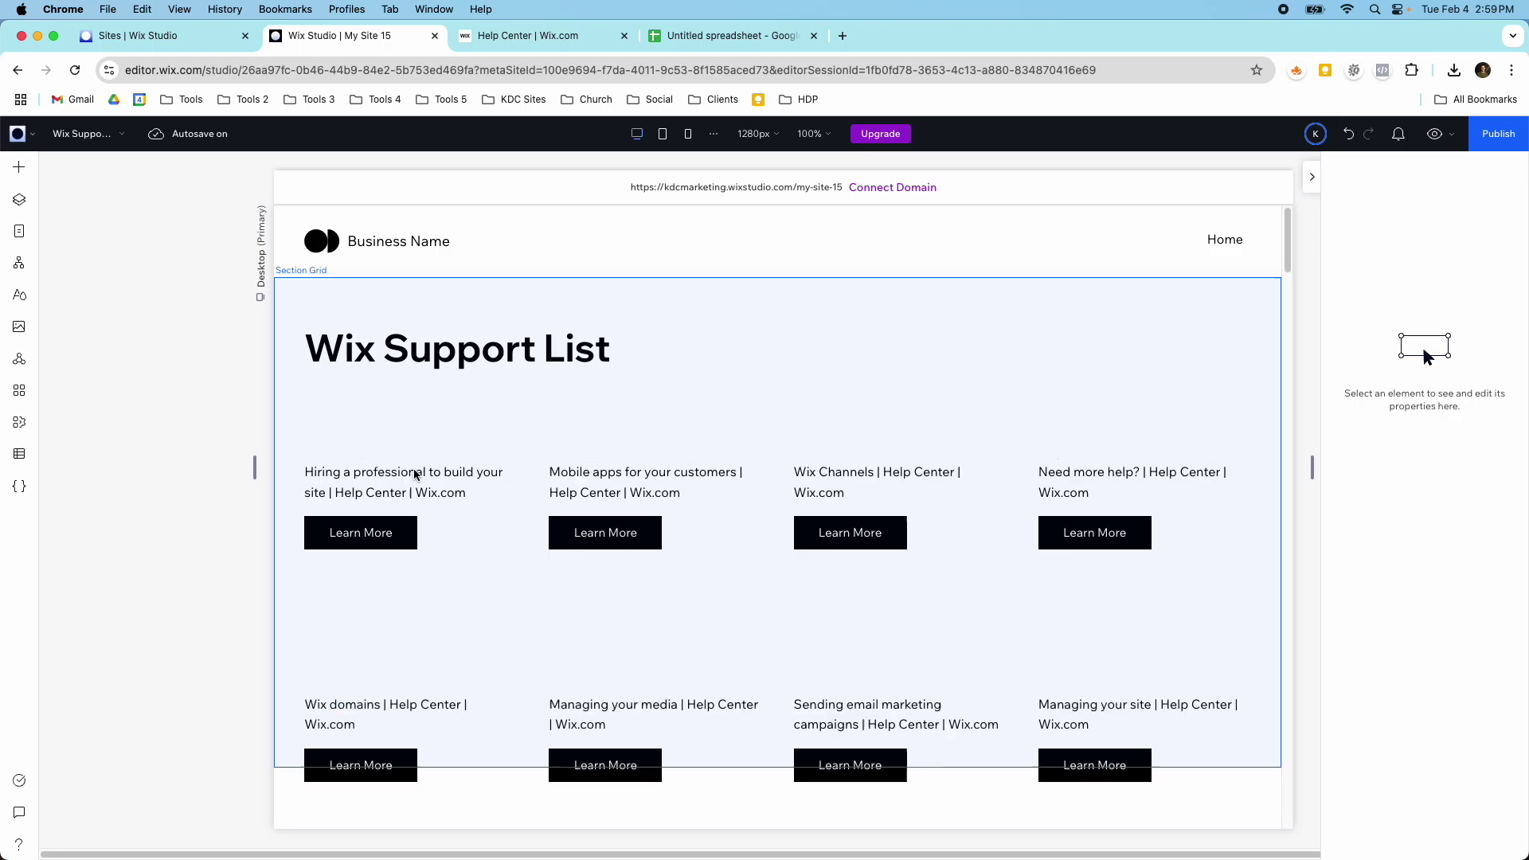
{"action": "left_click", "coordinate": [572, 540]}
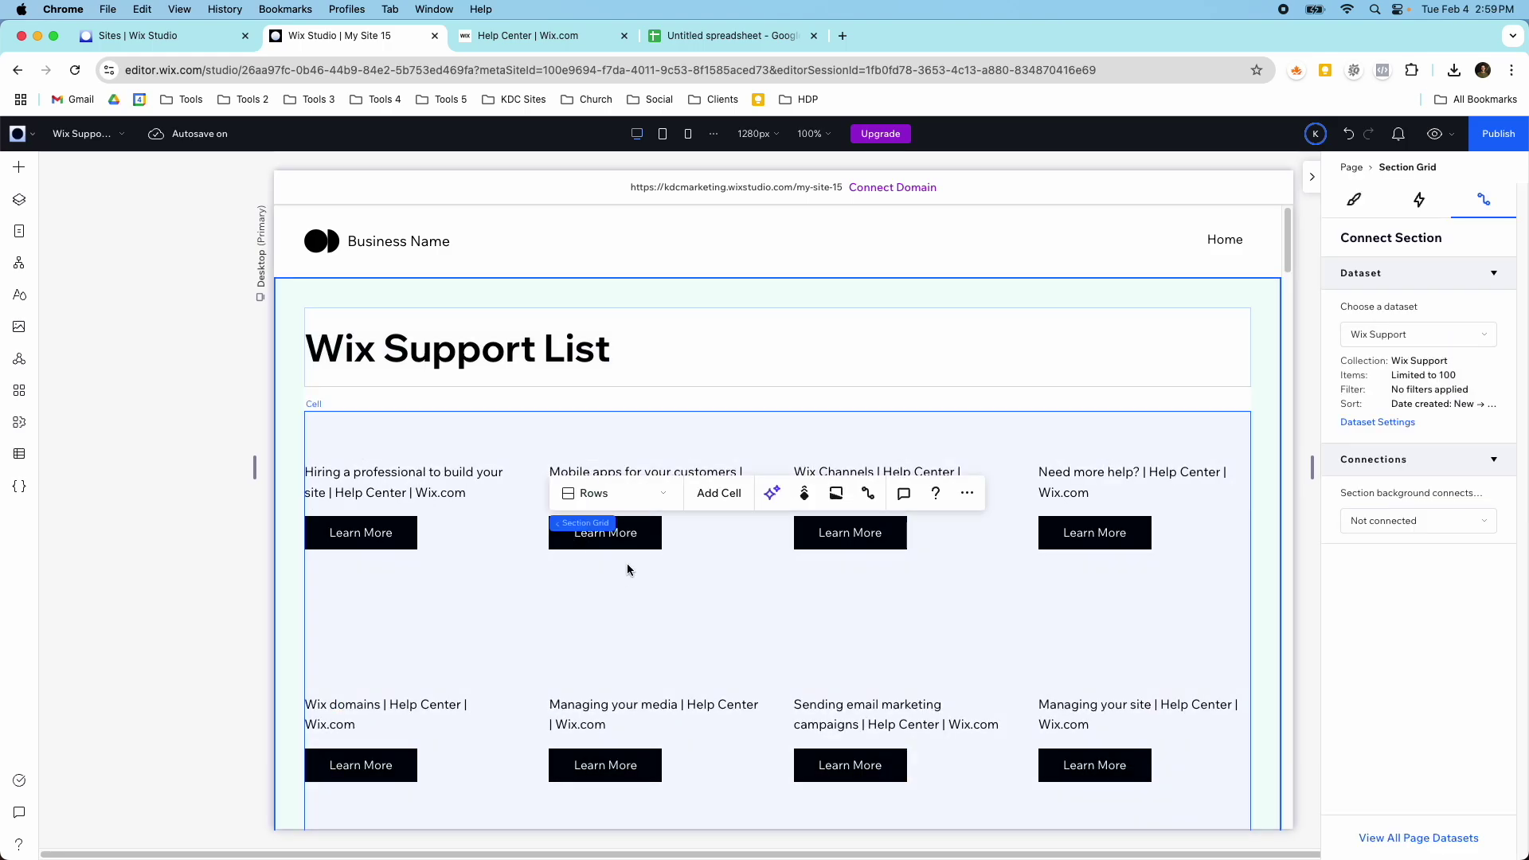
{"action": "left_click", "coordinate": [629, 538]}
{"action": "left_click", "coordinate": [637, 539]}
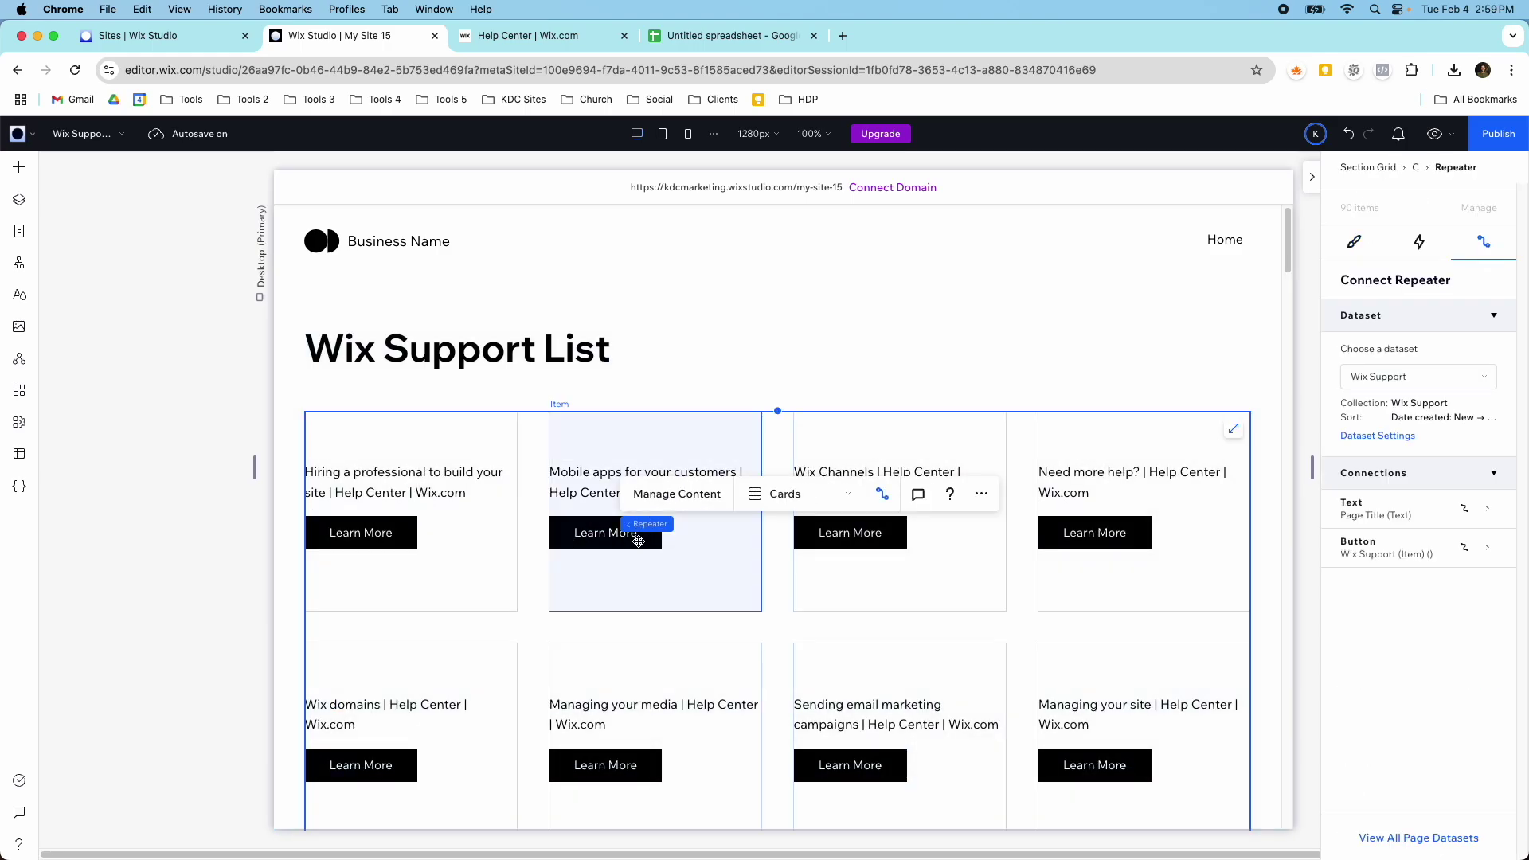
{"action": "left_click", "coordinate": [636, 542]}
{"action": "left_click", "coordinate": [634, 541]}
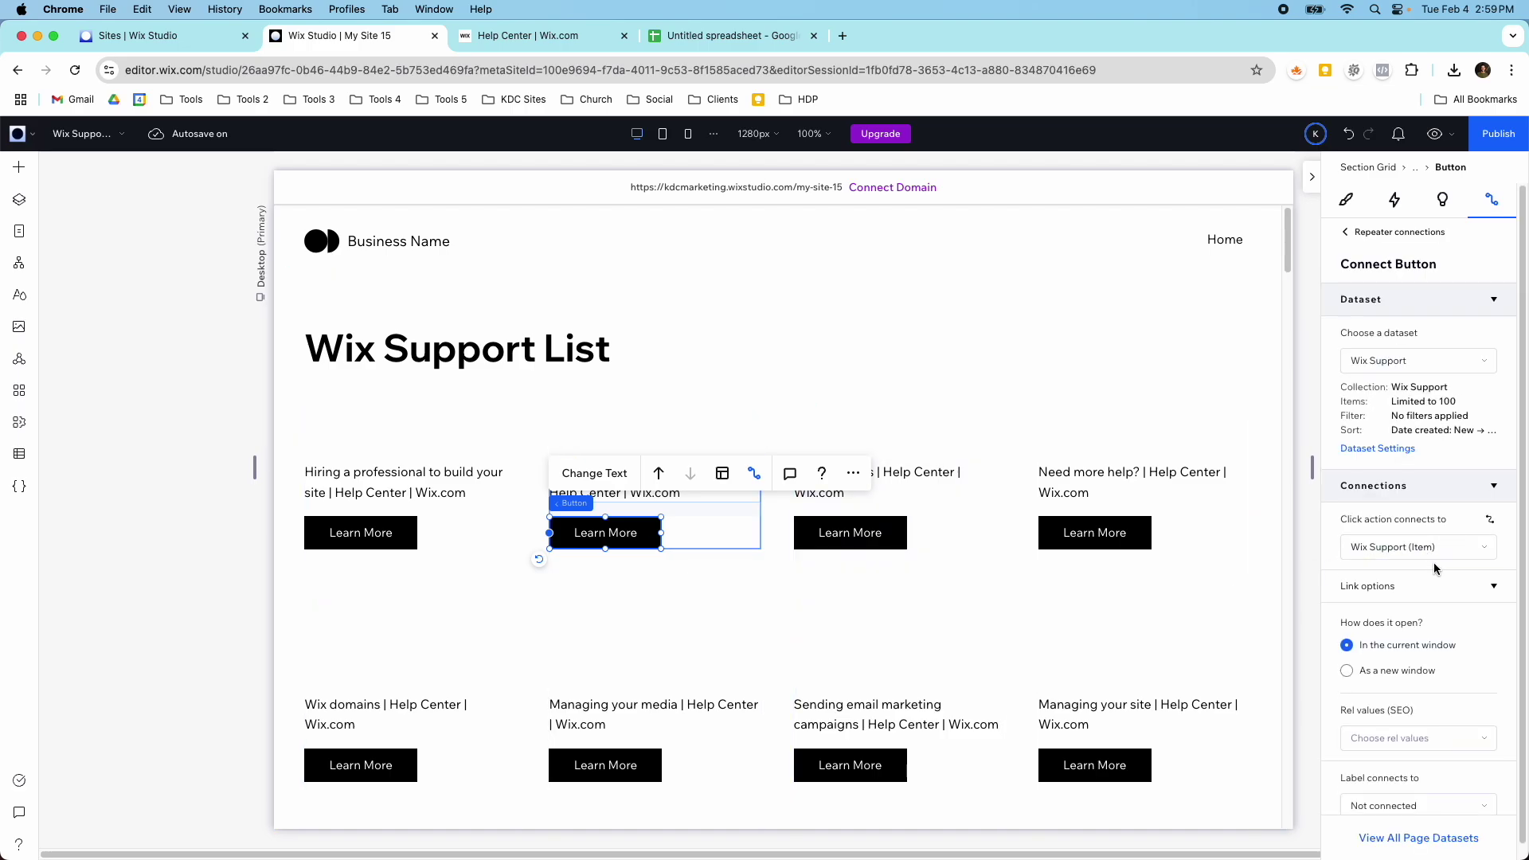
- Open the Wix Support collection to examine its dynamic page URL fields, and close the collection and the CMS
{"action": "left_click", "coordinate": [19, 454]}
{"action": "left_click", "coordinate": [102, 210]}
{"action": "left_click", "coordinate": [315, 341]}
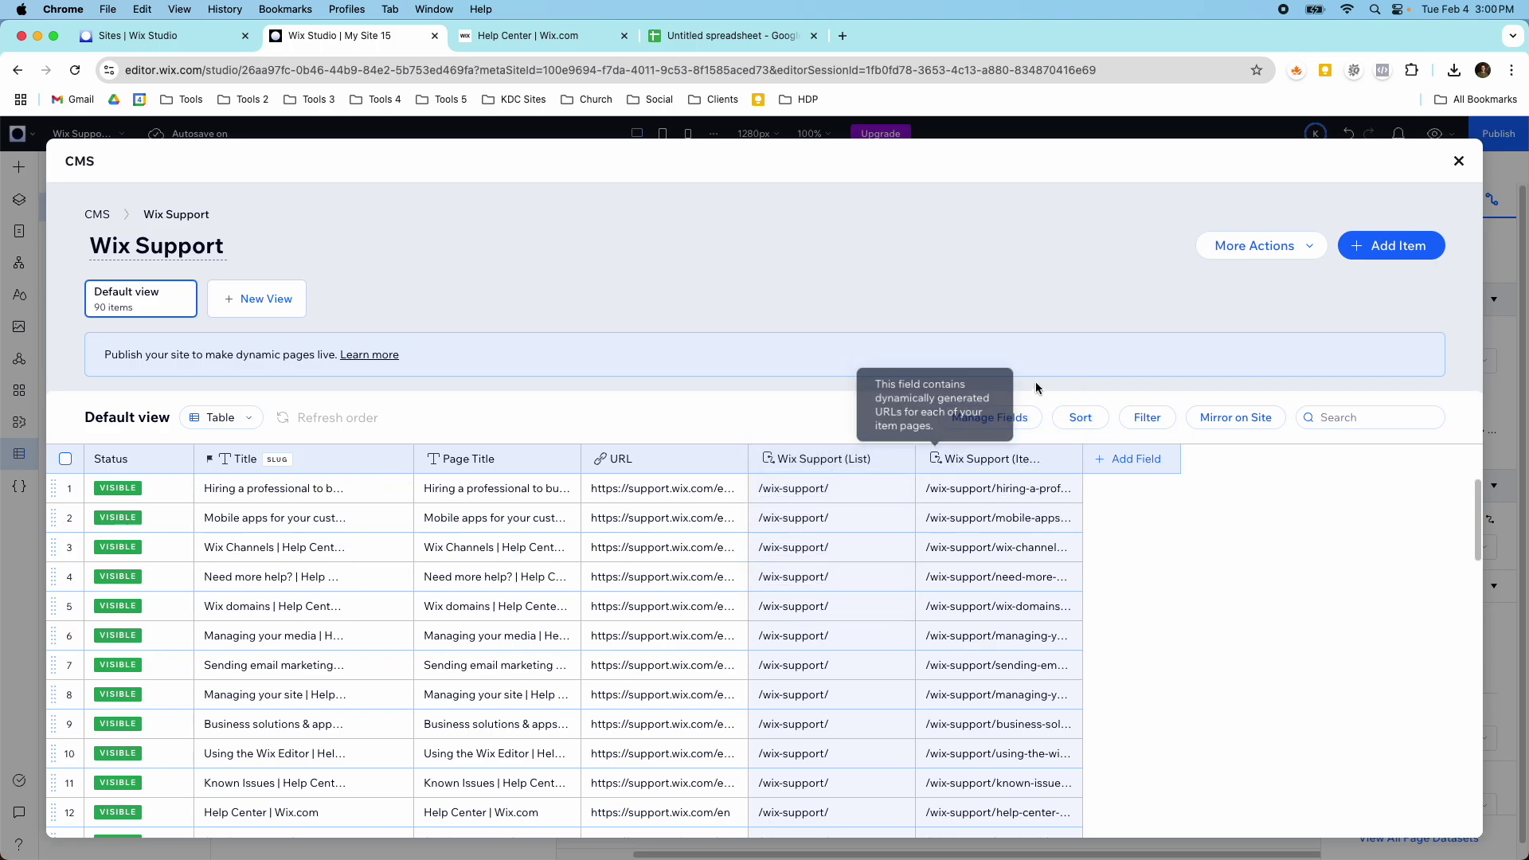
{"action": "left_click", "coordinate": [1457, 162]}
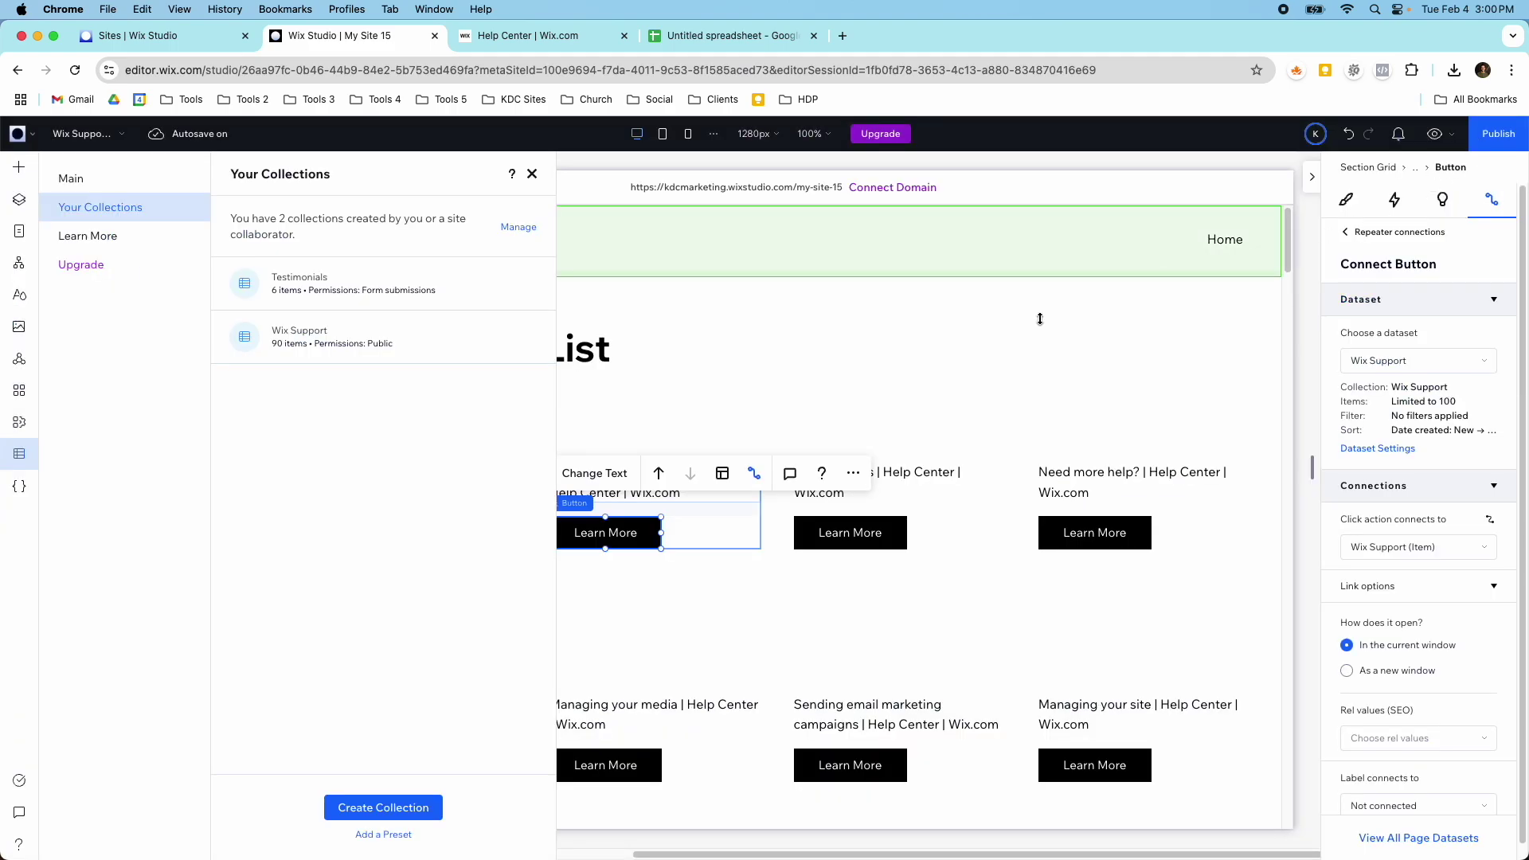
{"action": "left_click", "coordinate": [529, 169]}
- Look over the repeater cards further down the Wix Support (List) page
{"action": "scroll", "coordinate": [676, 446], "scroll_direction": "down", "scroll_amount": 2}
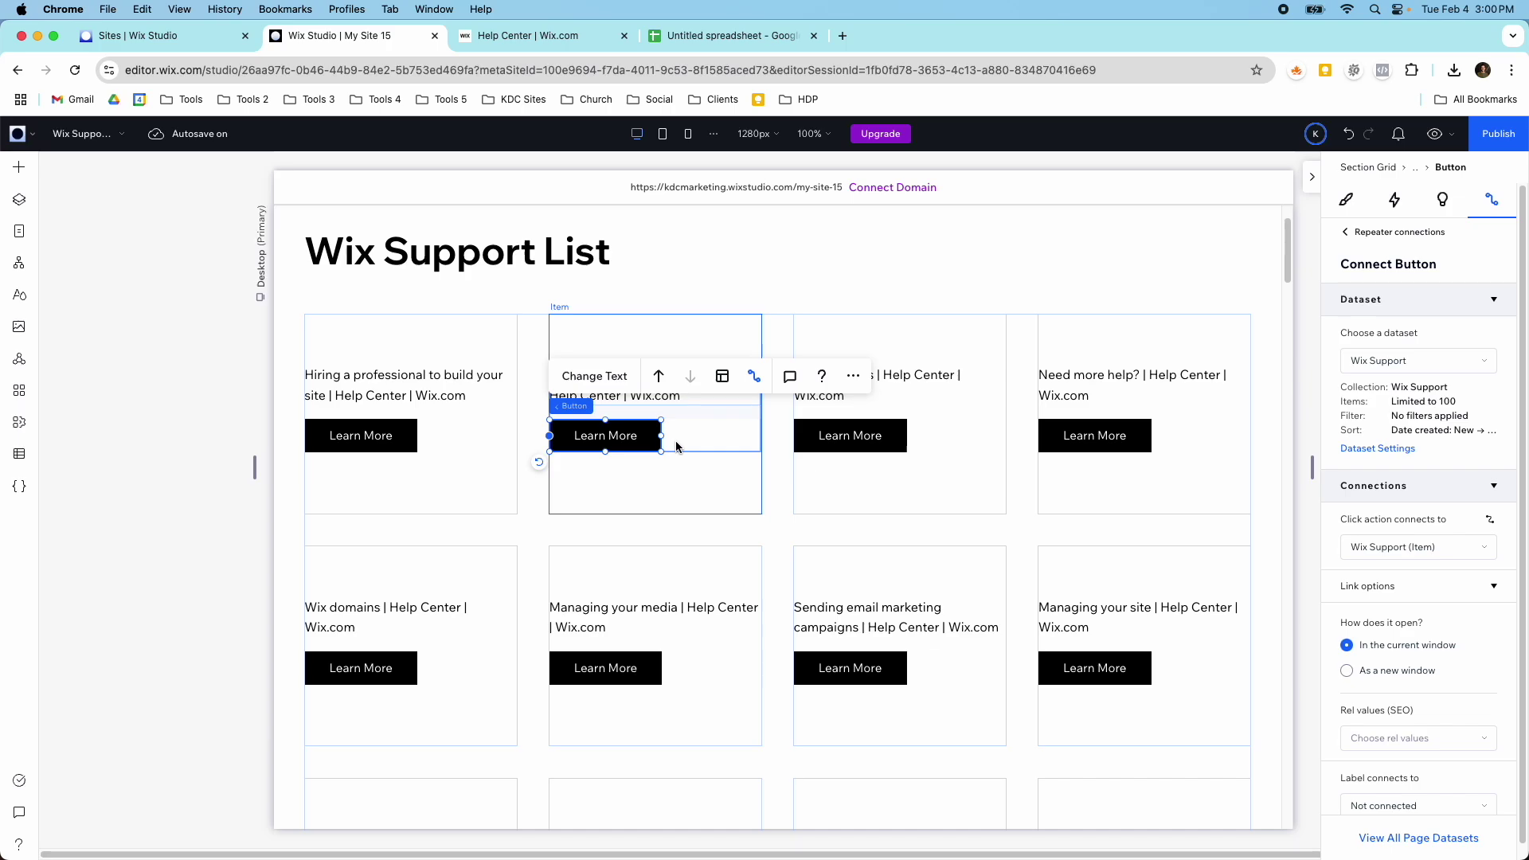
{"action": "scroll", "coordinate": [676, 446], "scroll_direction": "down", "scroll_amount": 10}
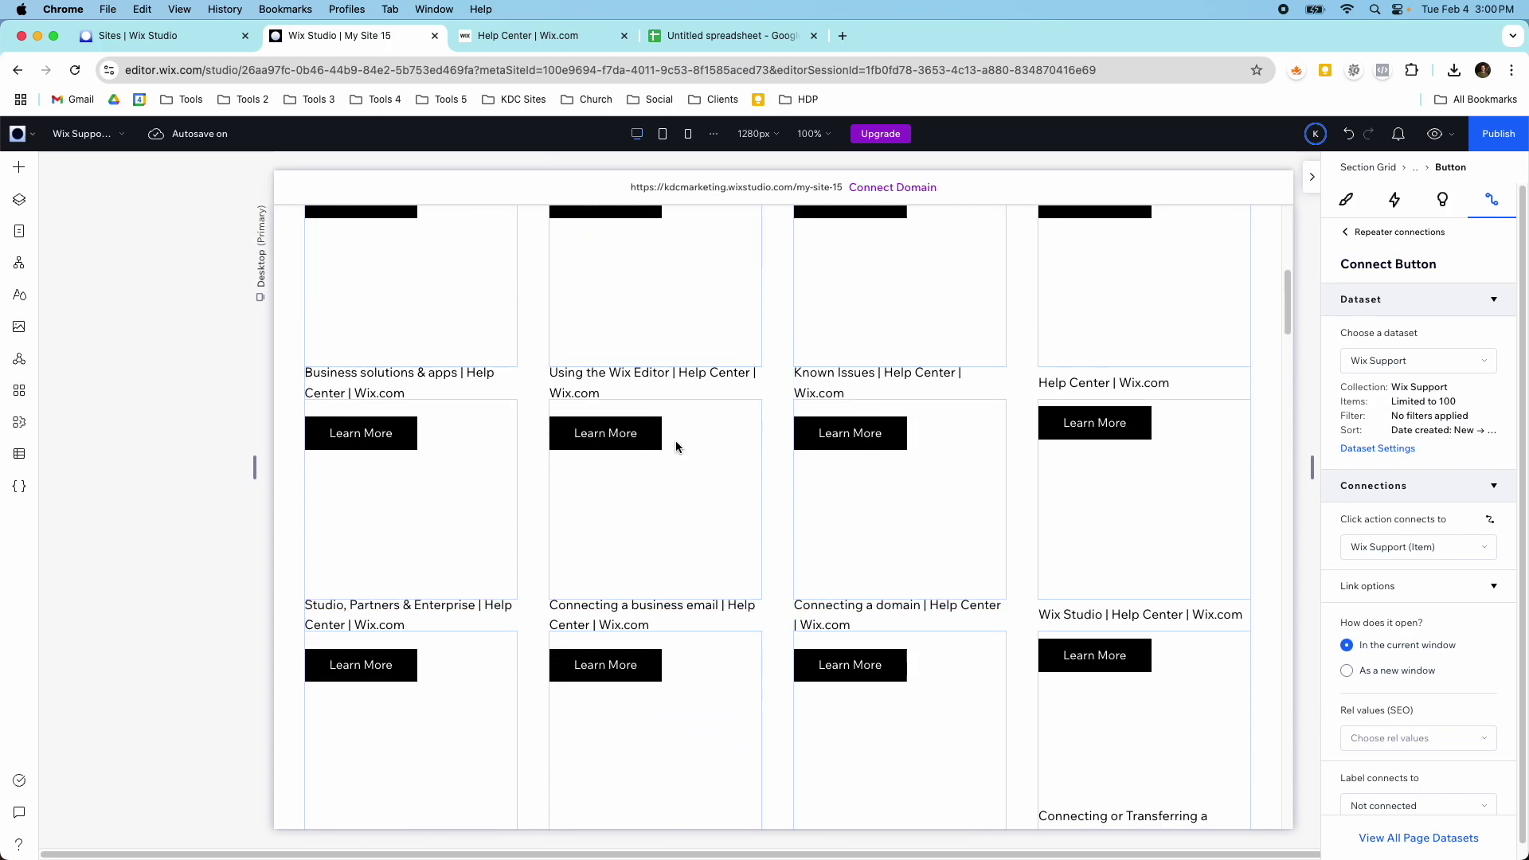
{"action": "scroll", "coordinate": [676, 446], "scroll_direction": "up", "scroll_amount": 7}
{"action": "scroll", "coordinate": [676, 446], "scroll_direction": "up", "scroll_amount": 5}
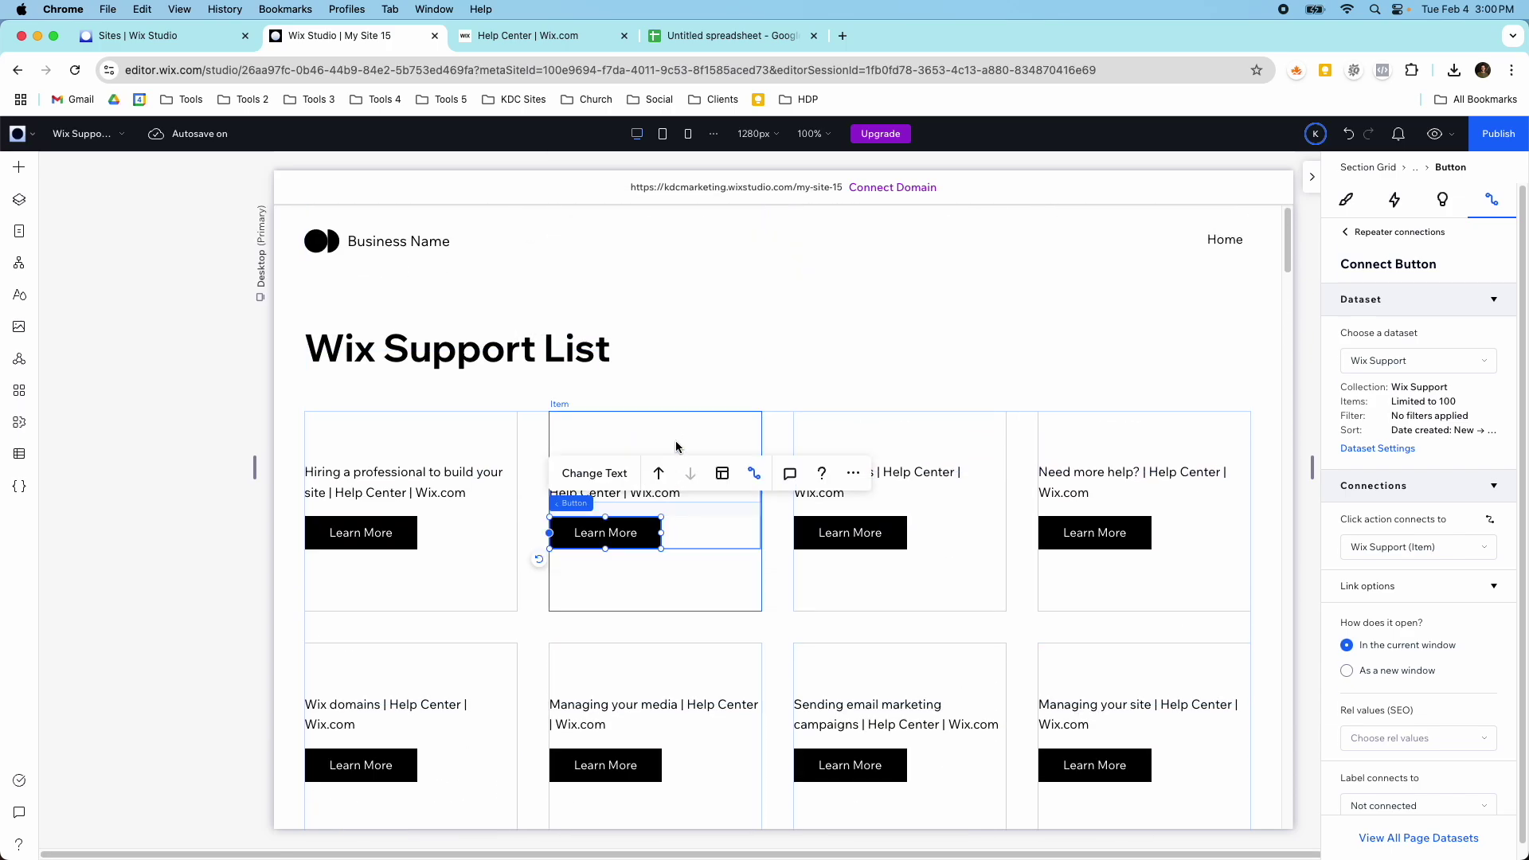
- Open the Wix Support (Item) dynamic page and look over its layout
{"action": "left_click", "coordinate": [82, 133]}
{"action": "left_click", "coordinate": [110, 247]}
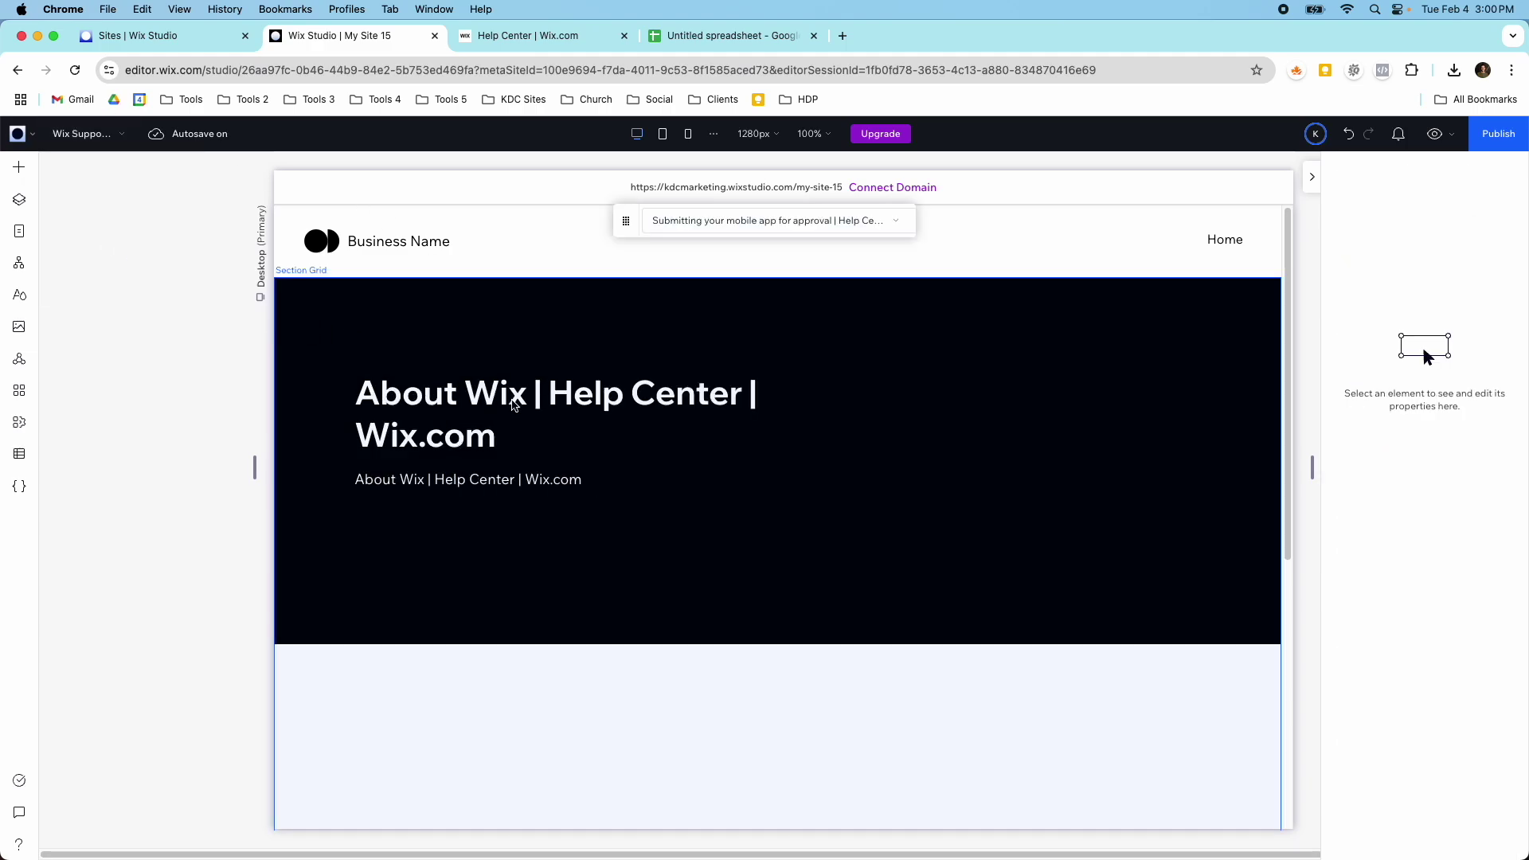
{"action": "scroll", "coordinate": [515, 406], "scroll_direction": "down", "scroll_amount": 3}
{"action": "scroll", "coordinate": [515, 406], "scroll_direction": "down", "scroll_amount": 5}
{"action": "scroll", "coordinate": [514, 406], "scroll_direction": "up", "scroll_amount": 8}
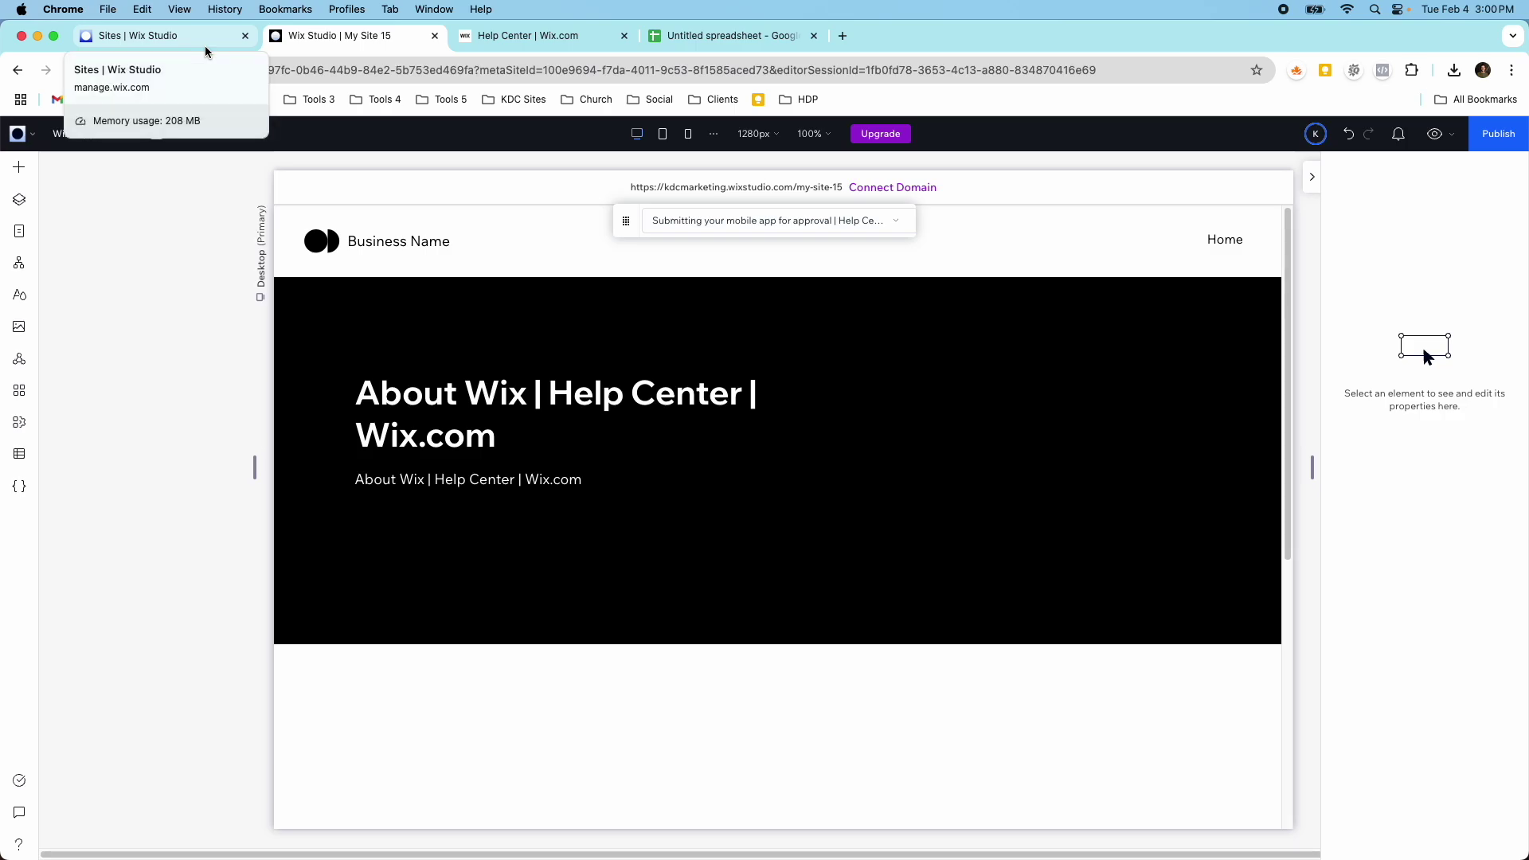
- Review the items in the Wix Support collection from the item page, and close the collection and the CMS
{"action": "left_click", "coordinate": [19, 456]}
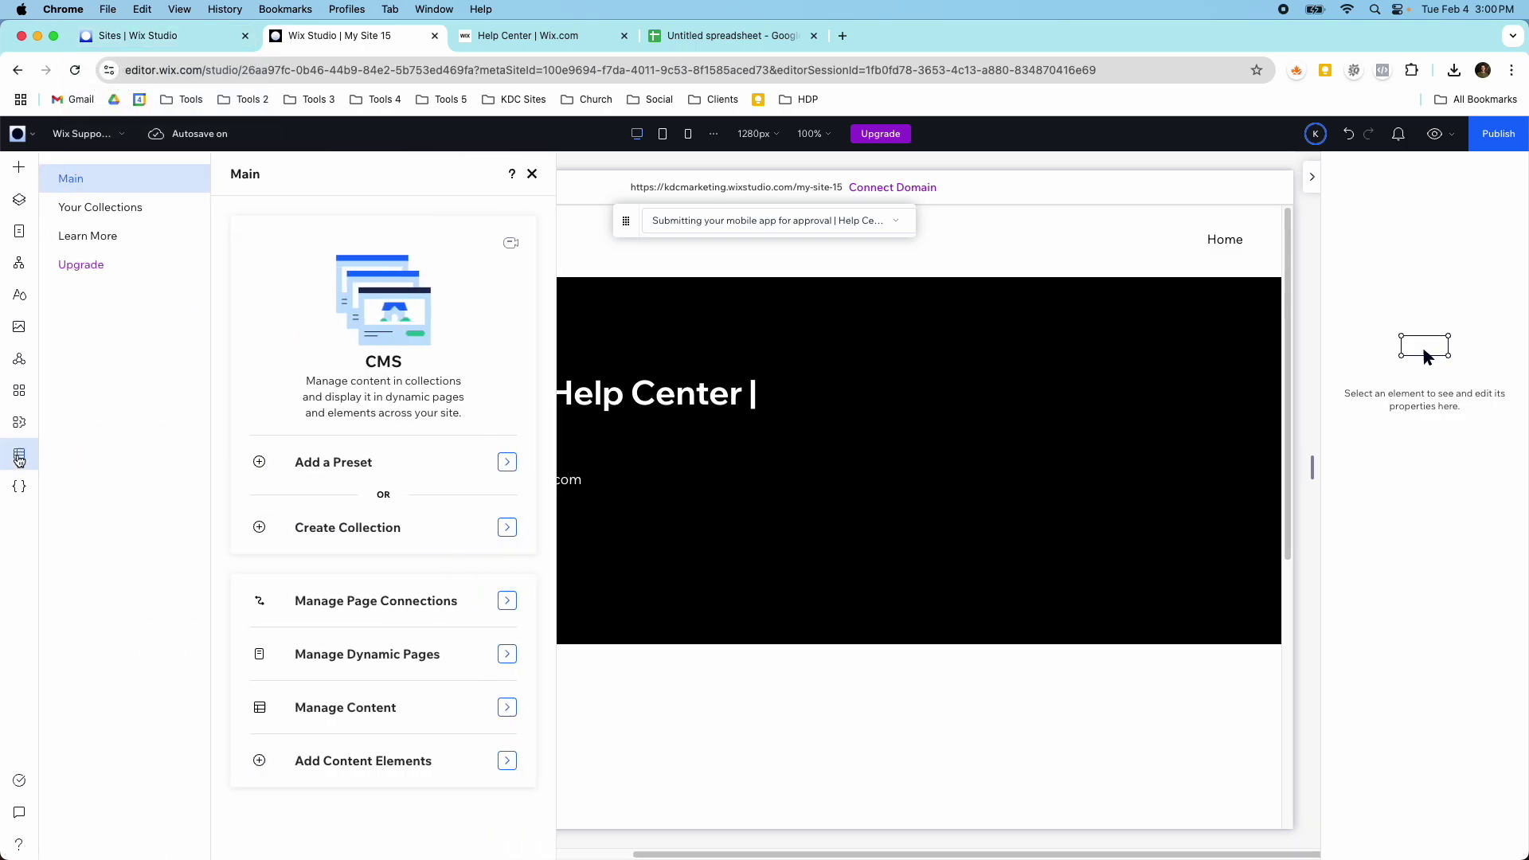
{"action": "left_click", "coordinate": [102, 207]}
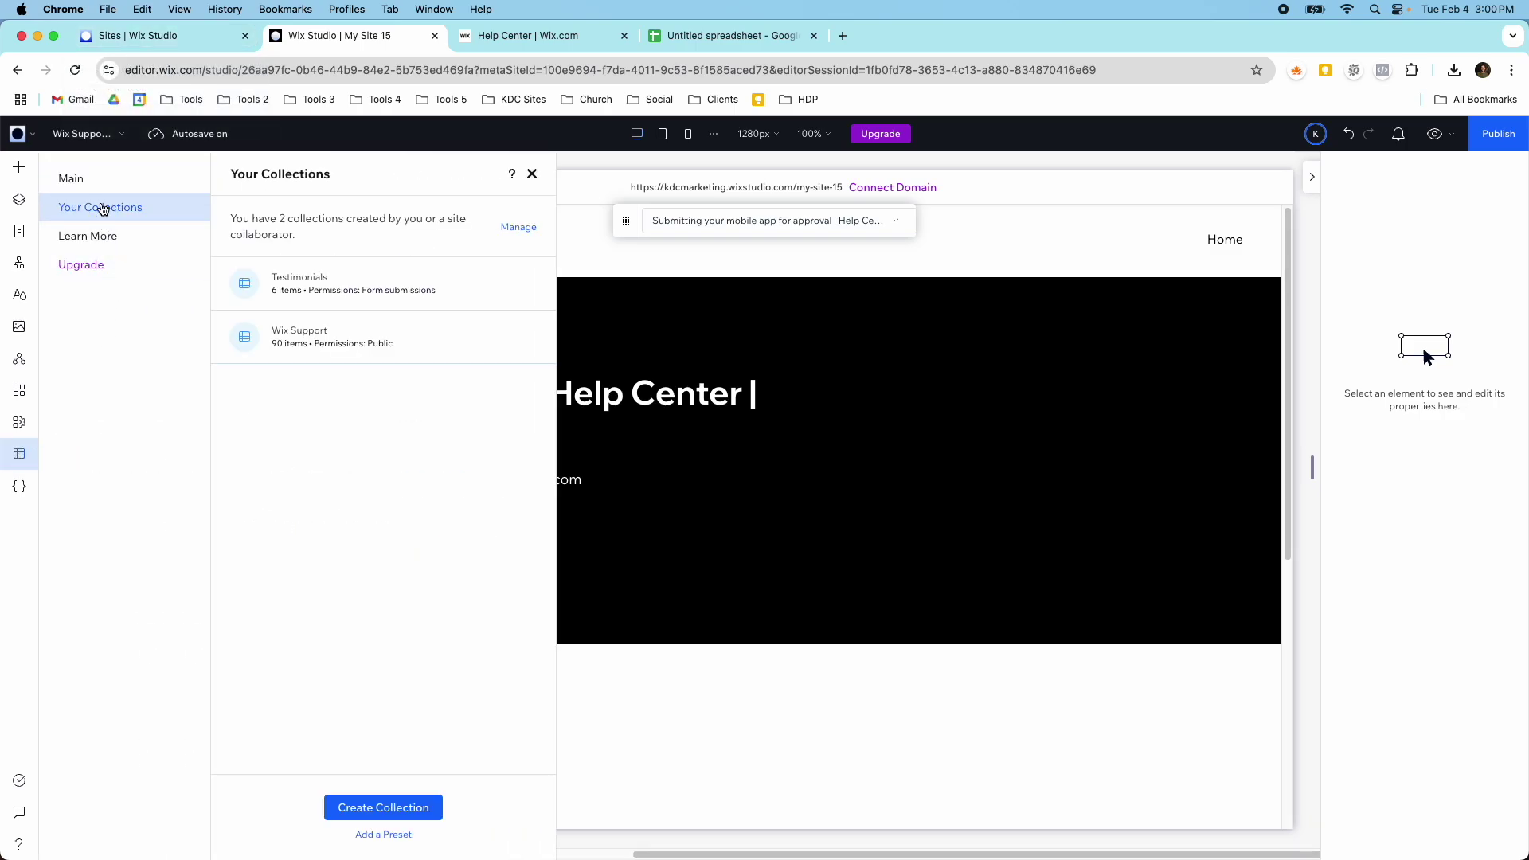
{"action": "left_click", "coordinate": [278, 331]}
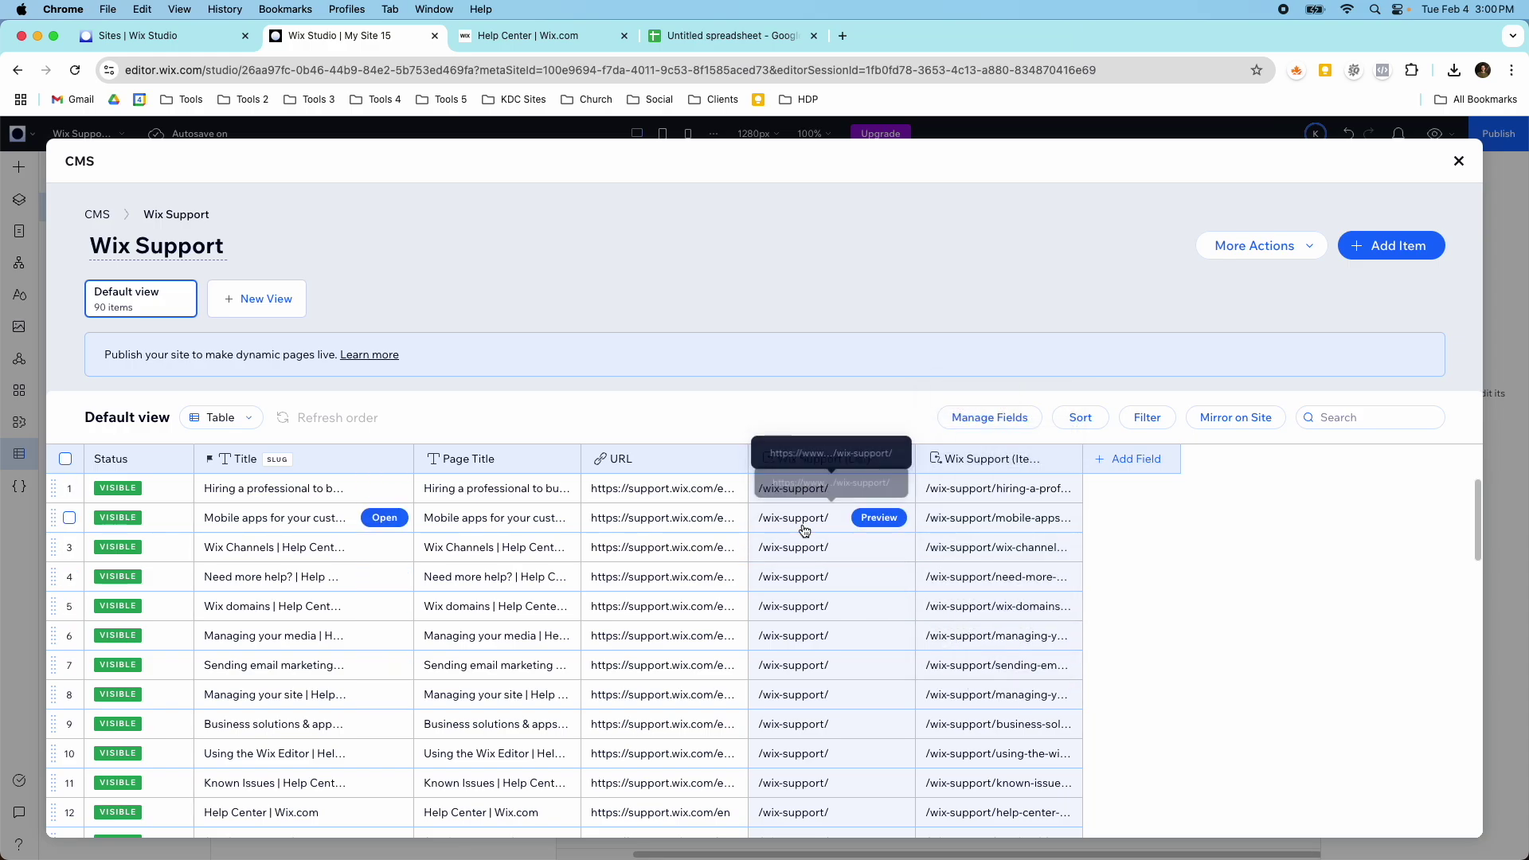
{"action": "scroll", "coordinate": [284, 547], "scroll_direction": "down", "scroll_amount": 5}
{"action": "scroll", "coordinate": [284, 547], "scroll_direction": "down", "scroll_amount": 10}
{"action": "scroll", "coordinate": [287, 547], "scroll_direction": "up", "scroll_amount": 20}
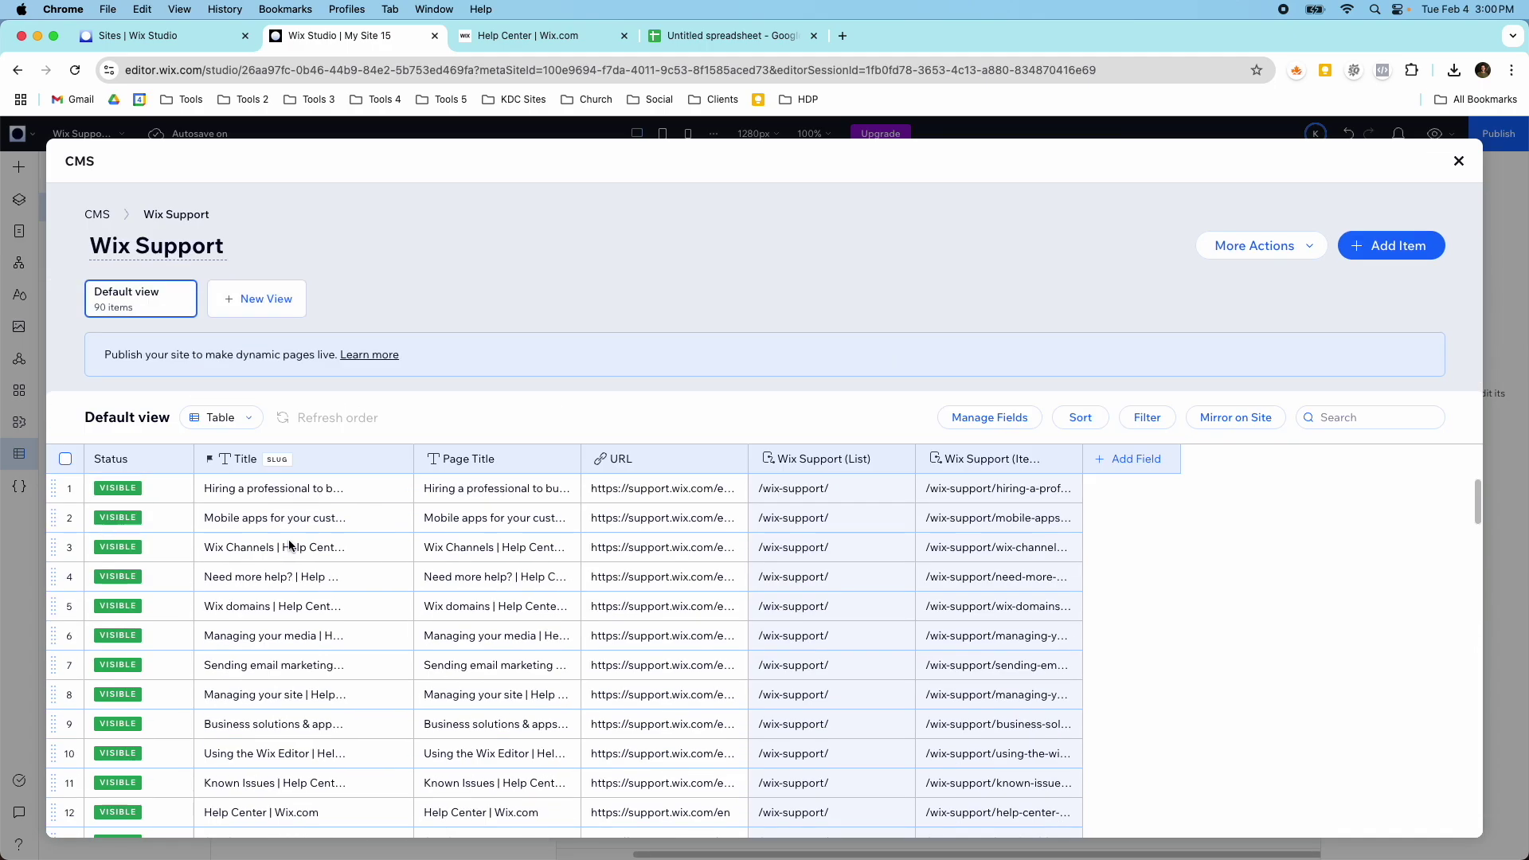
{"action": "left_click", "coordinate": [1462, 164]}
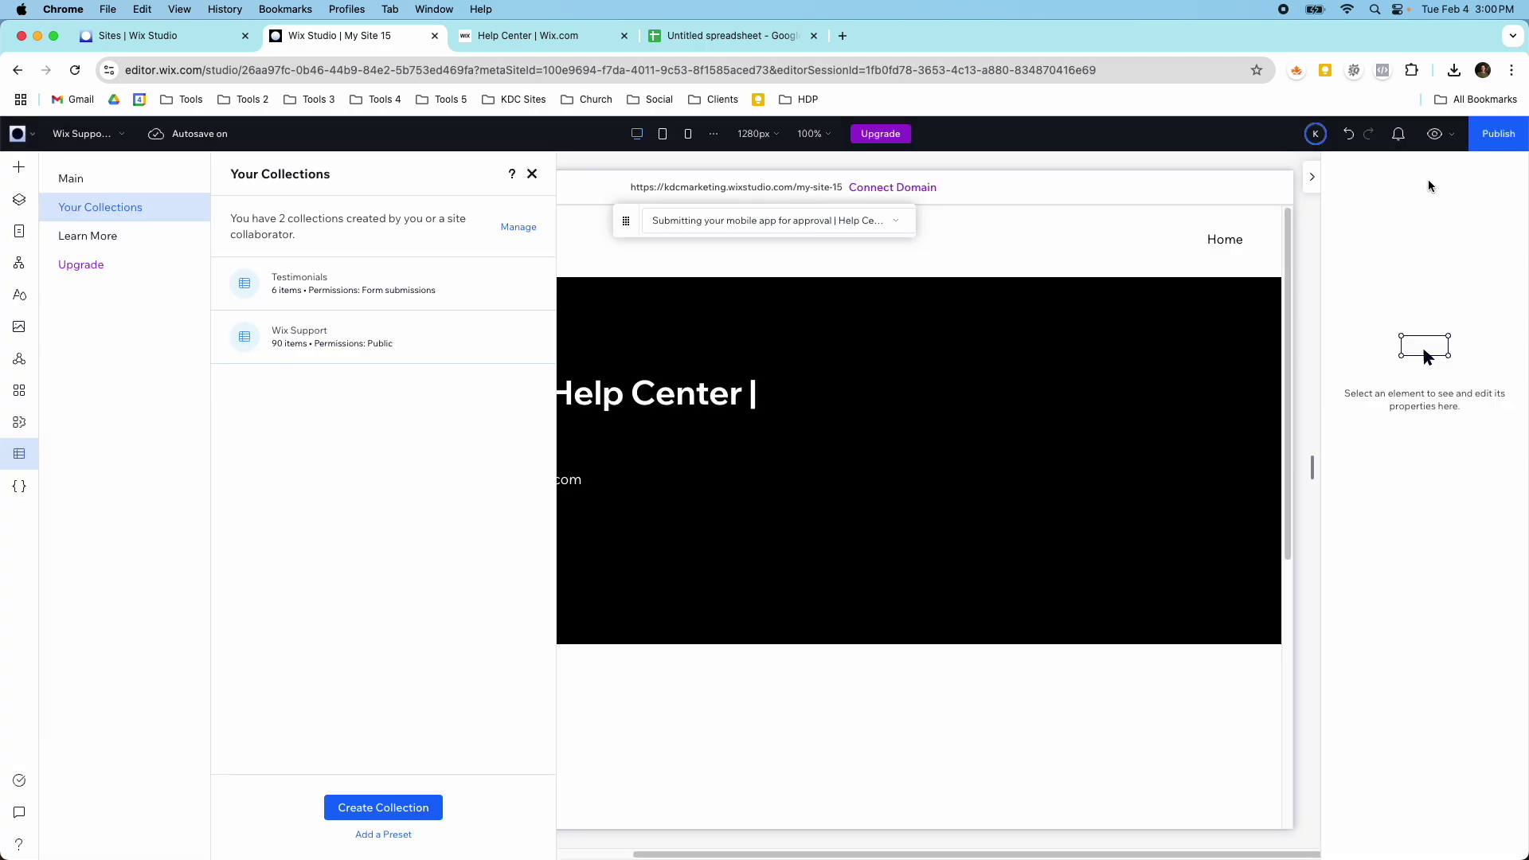
{"action": "left_click", "coordinate": [531, 172]}
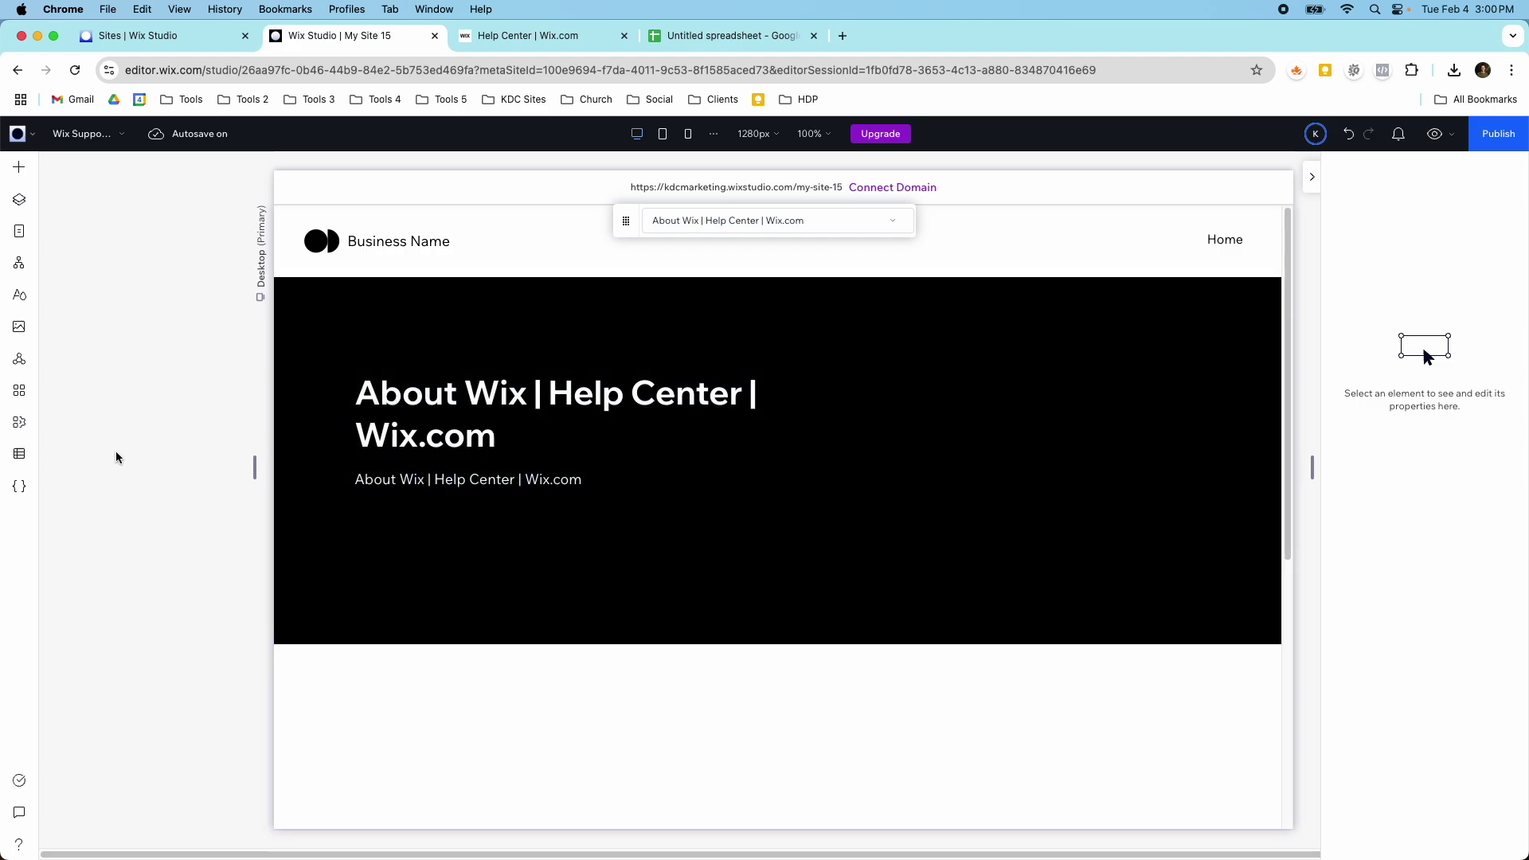
- Return to the Wix Support (List) page and select the stack holding the text and button in the third card
{"action": "left_click", "coordinate": [82, 136]}
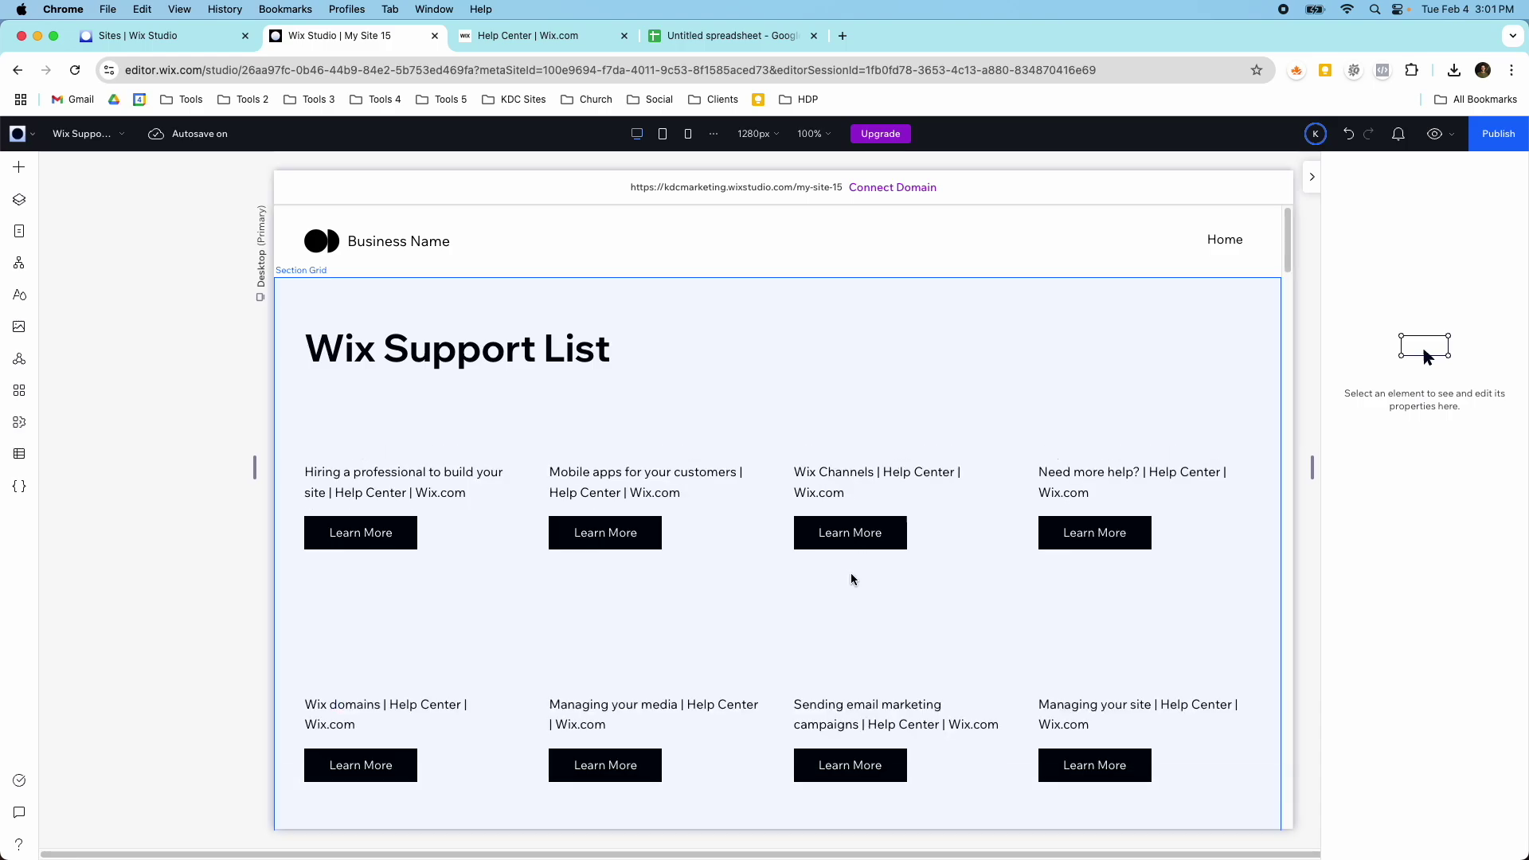
{"action": "left_click", "coordinate": [856, 544]}
{"action": "left_click", "coordinate": [872, 544]}
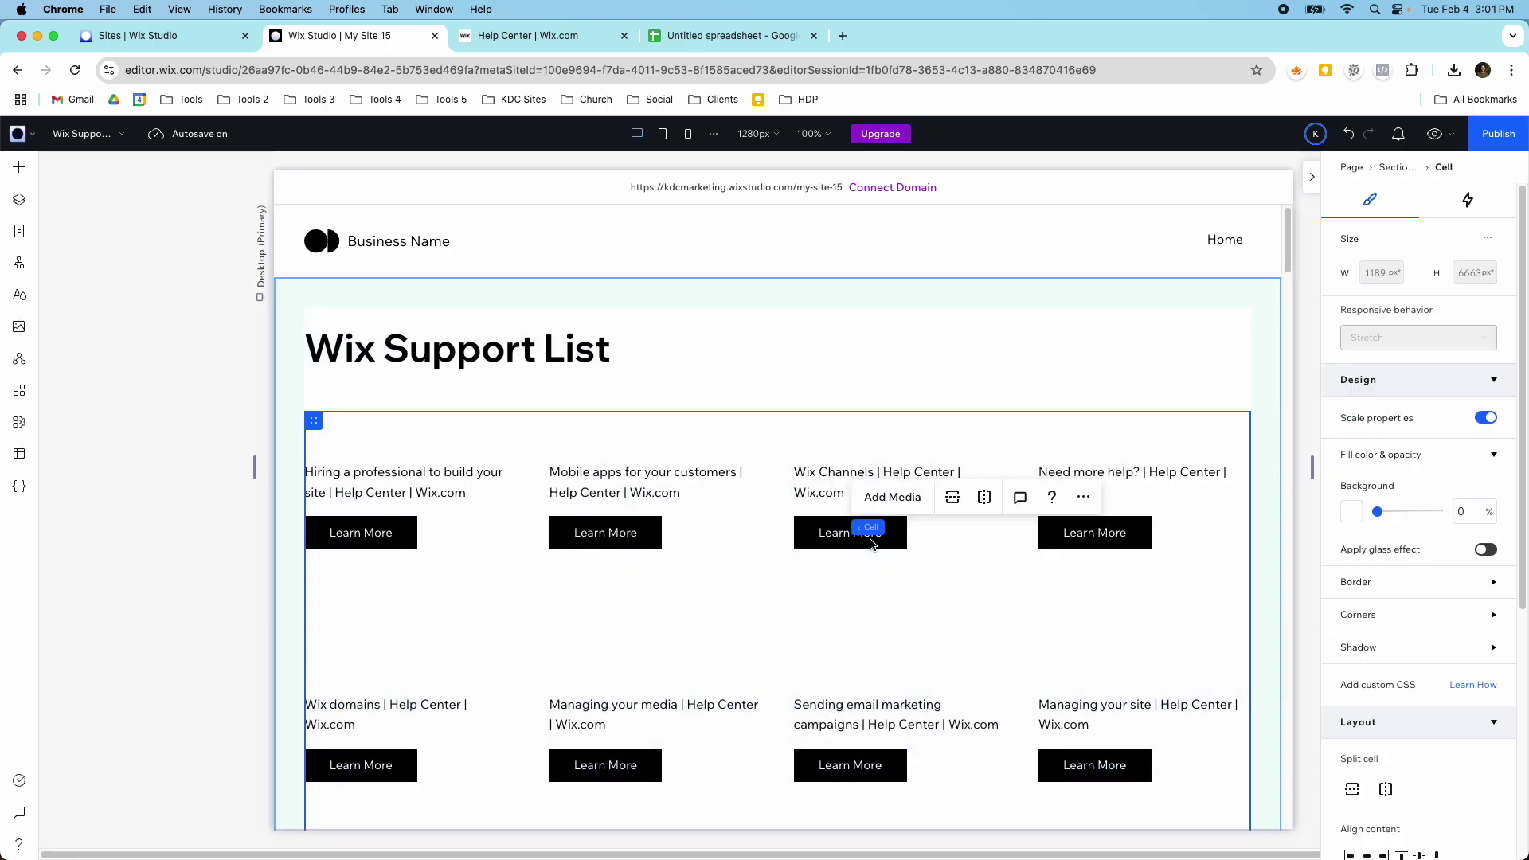
{"action": "left_click", "coordinate": [892, 537]}
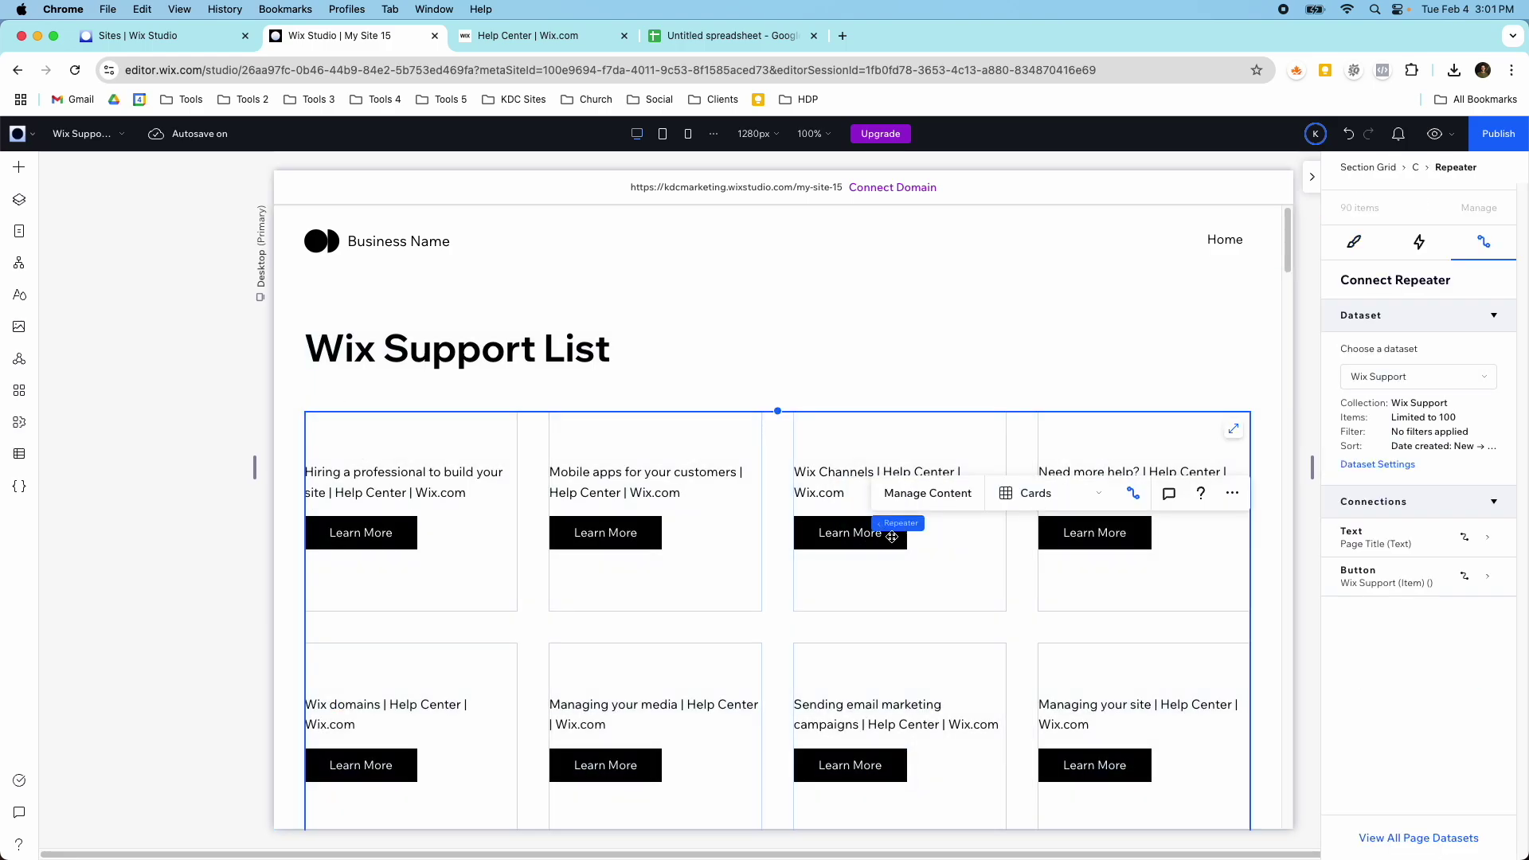
{"action": "left_click", "coordinate": [892, 538]}
{"action": "left_click", "coordinate": [891, 538]}
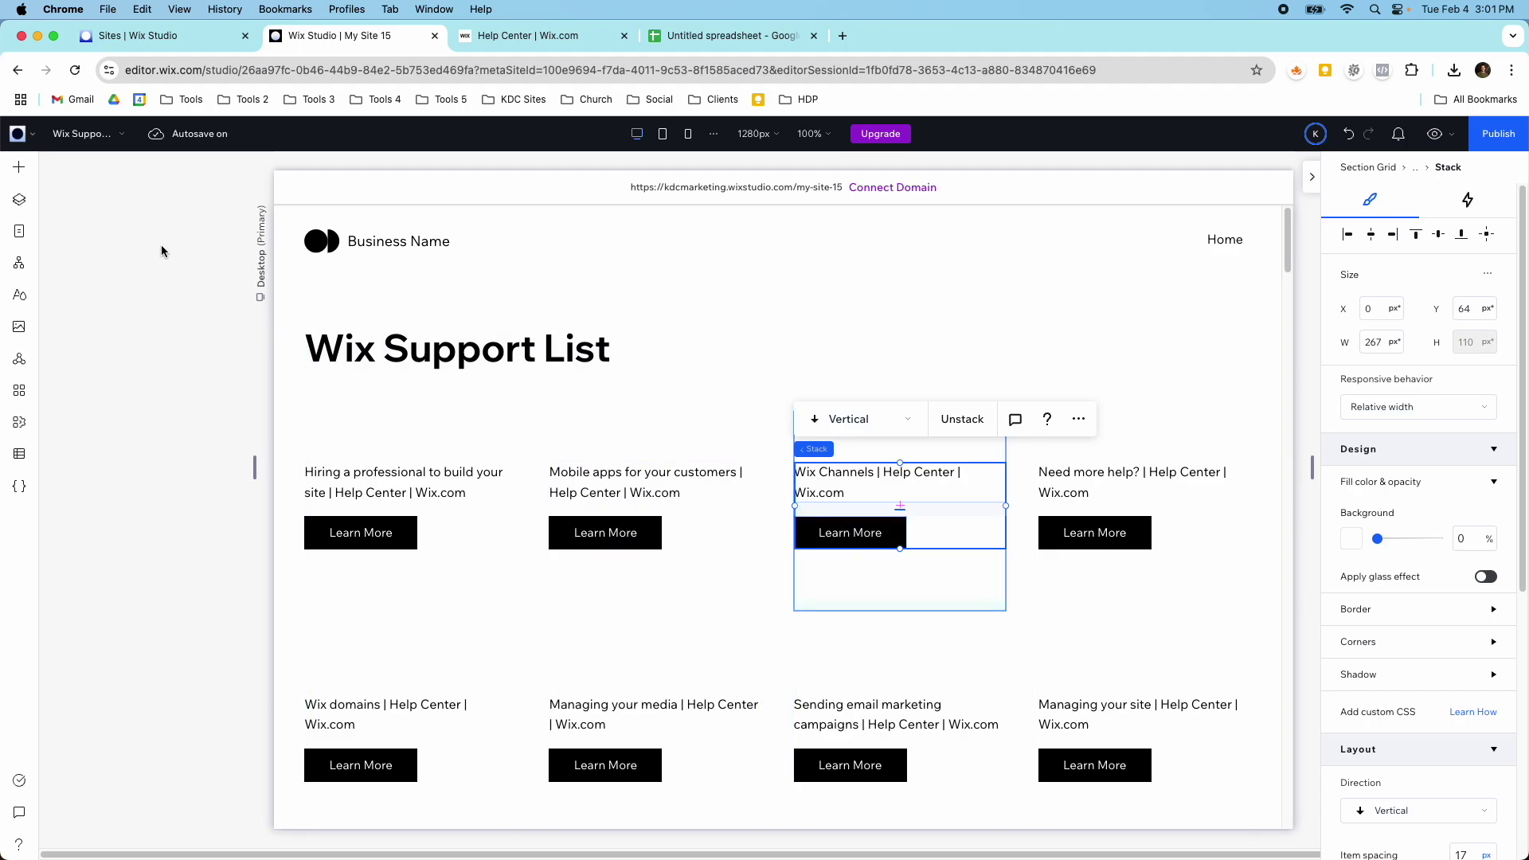
- Show the site's page list, and check the connection settings of the first card's Learn More button
{"action": "left_click", "coordinate": [30, 239]}
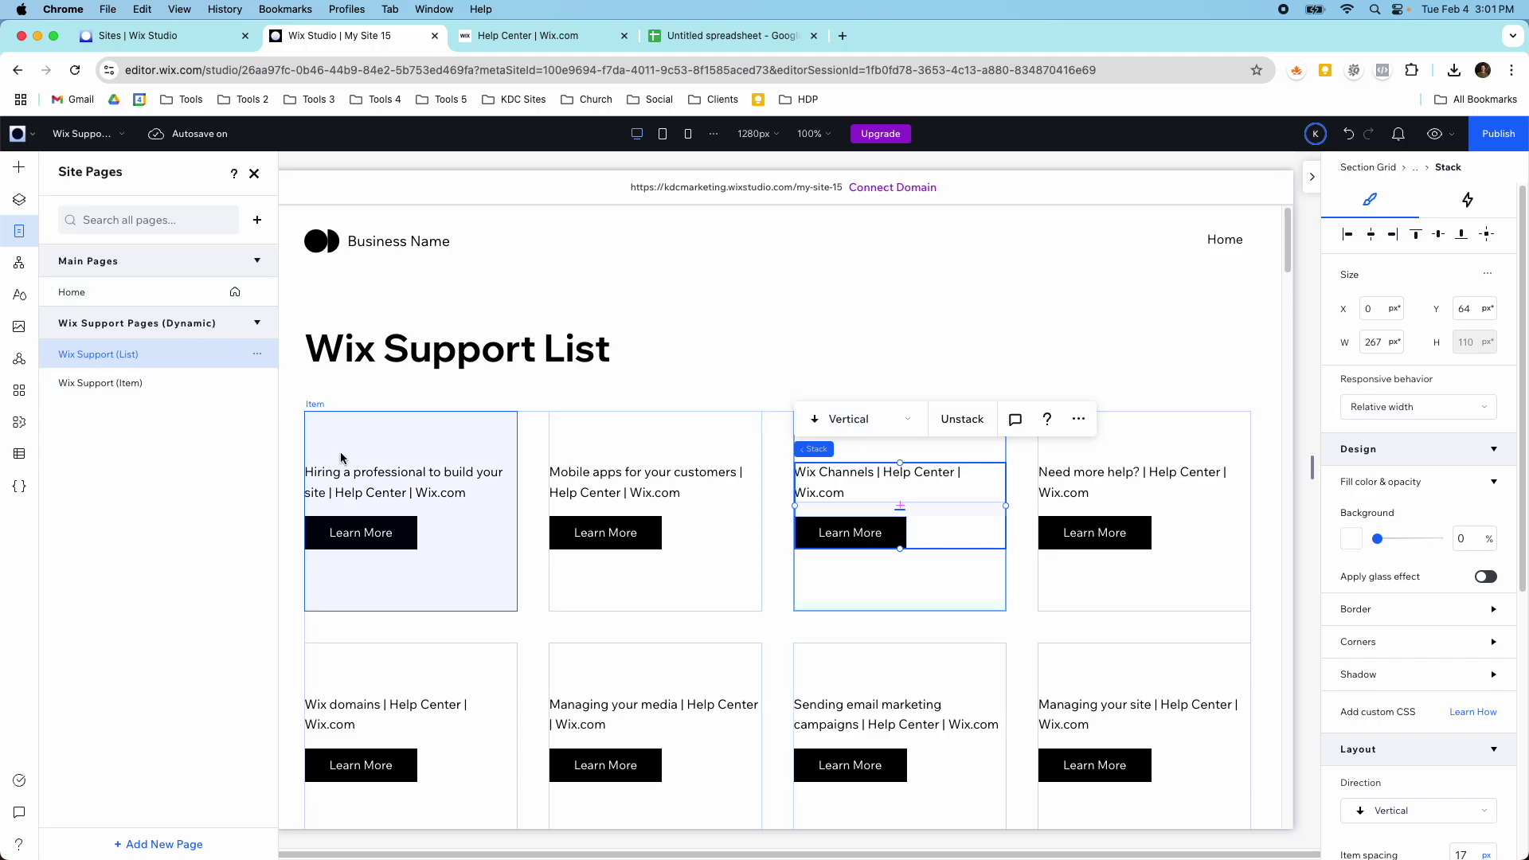
{"action": "left_click", "coordinate": [360, 531]}
{"action": "left_click", "coordinate": [371, 531]}
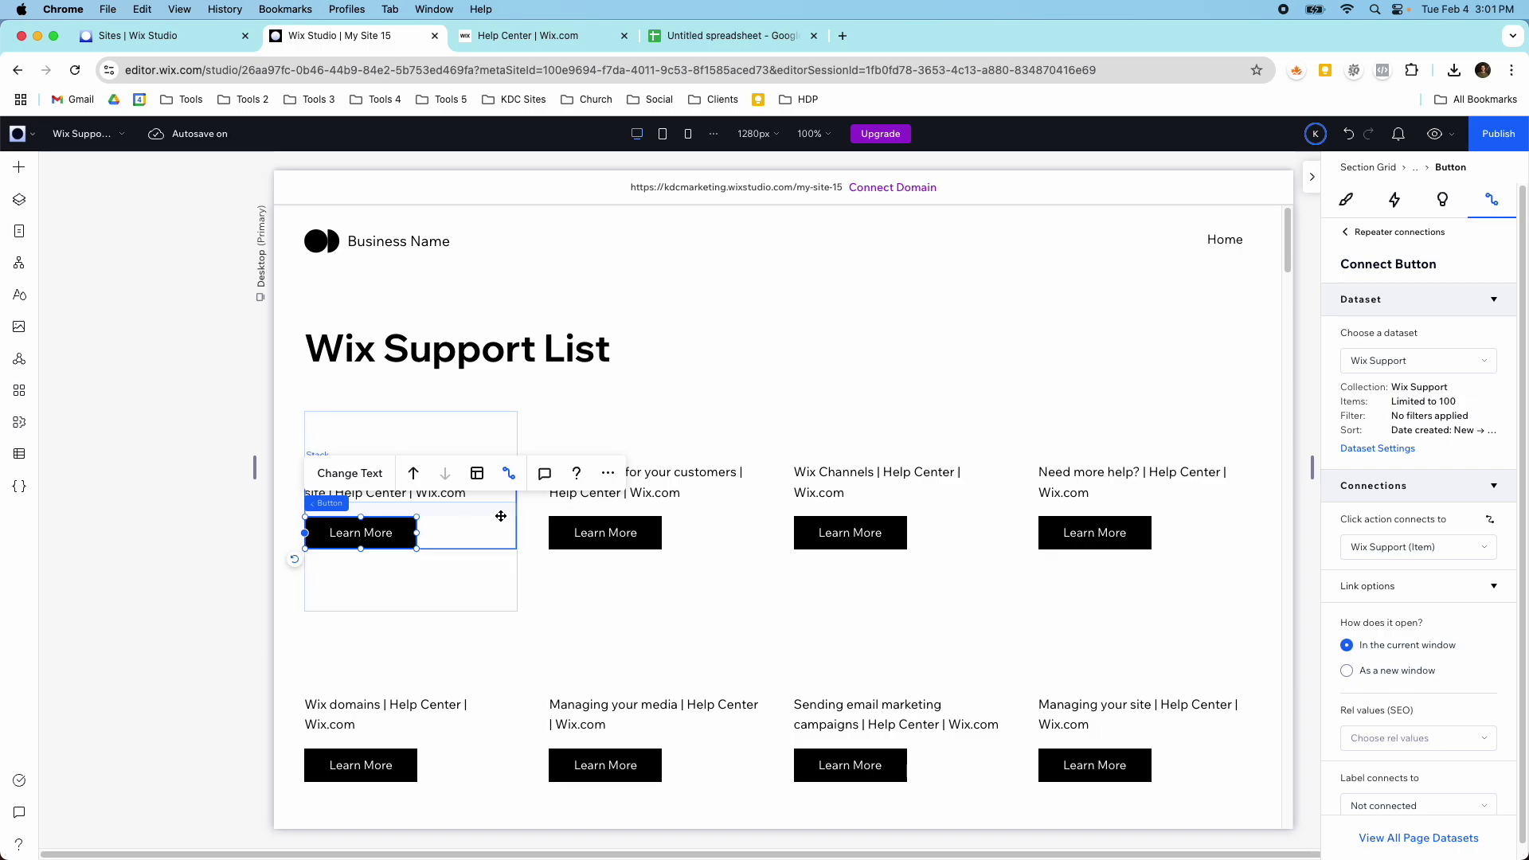